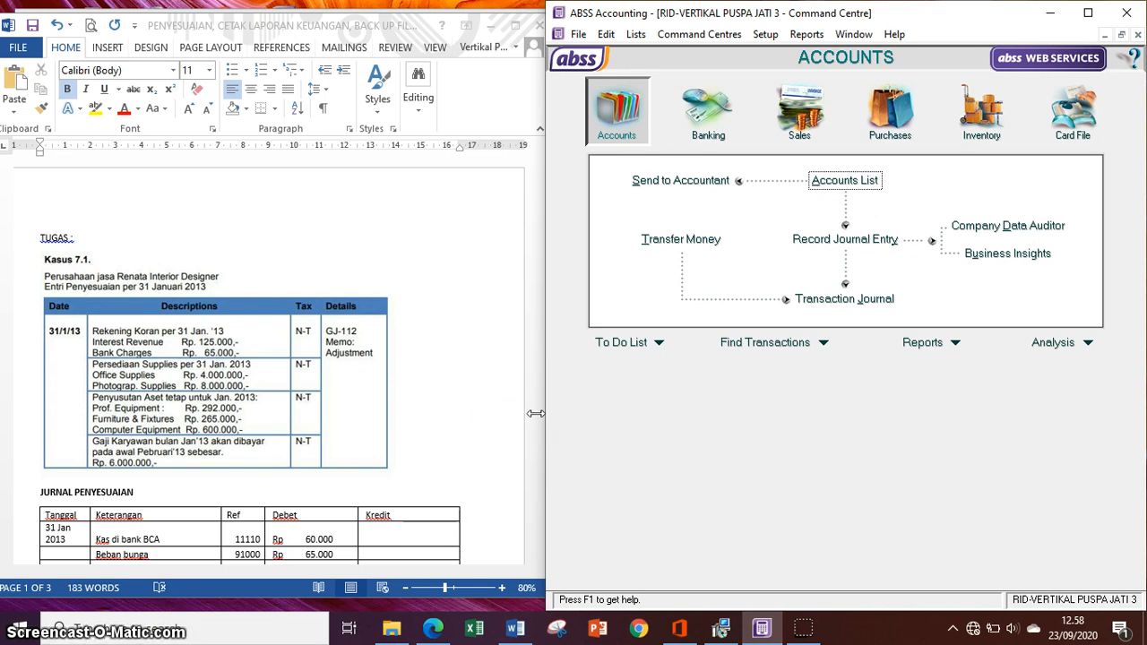
# - Enlarge the assignment document to 100% and examine the Kasus 7.1 adjustment entries for 31 January 2013
pyautogui.click(484, 385)
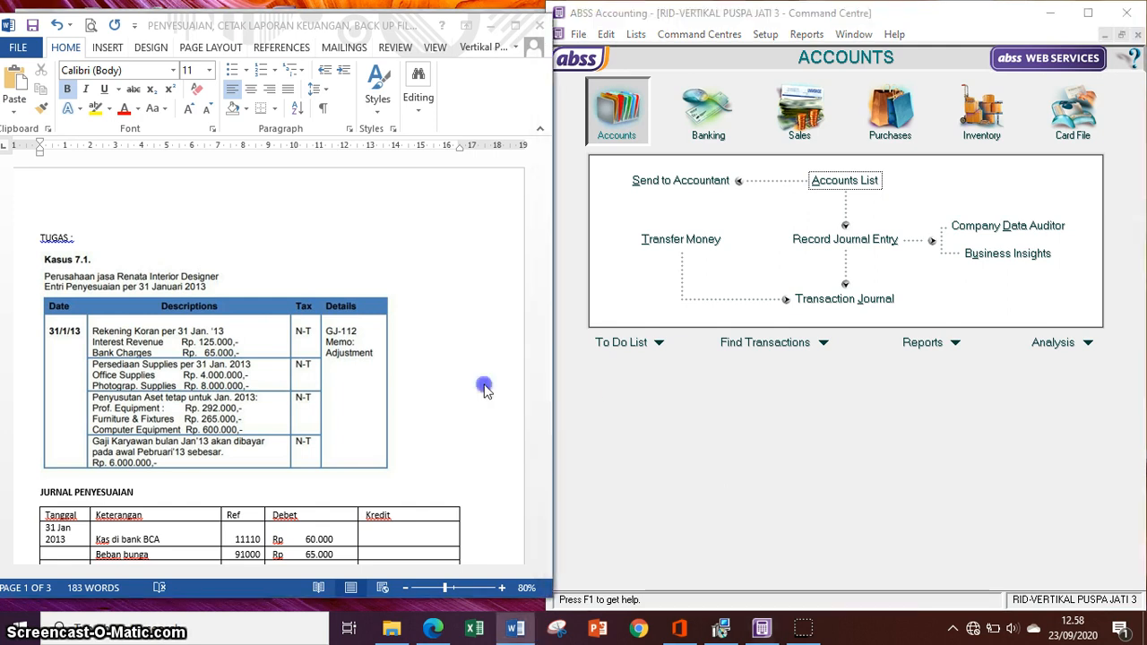
pyautogui.click(502, 588)
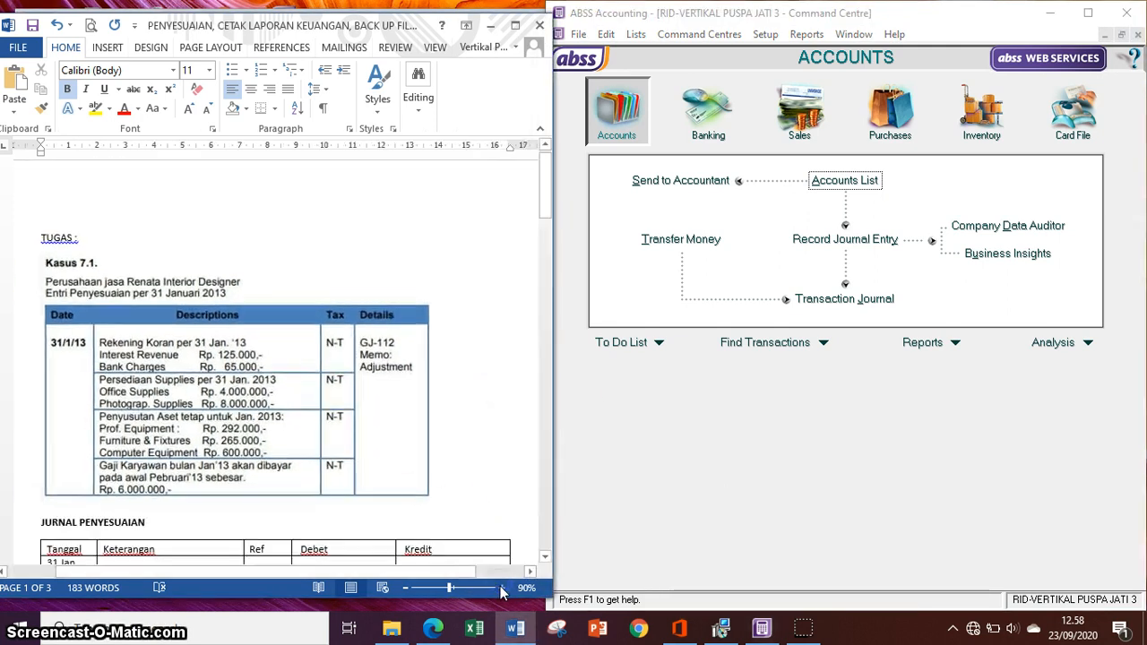
pyautogui.click(502, 588)
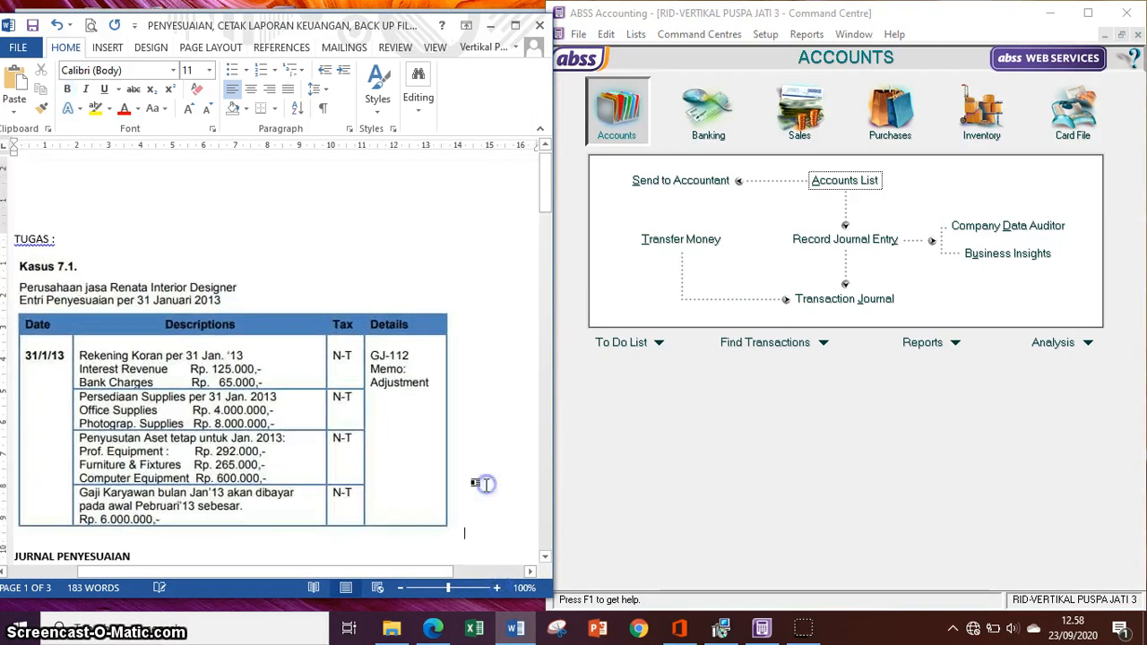
pyautogui.scroll(-2, 486, 485)
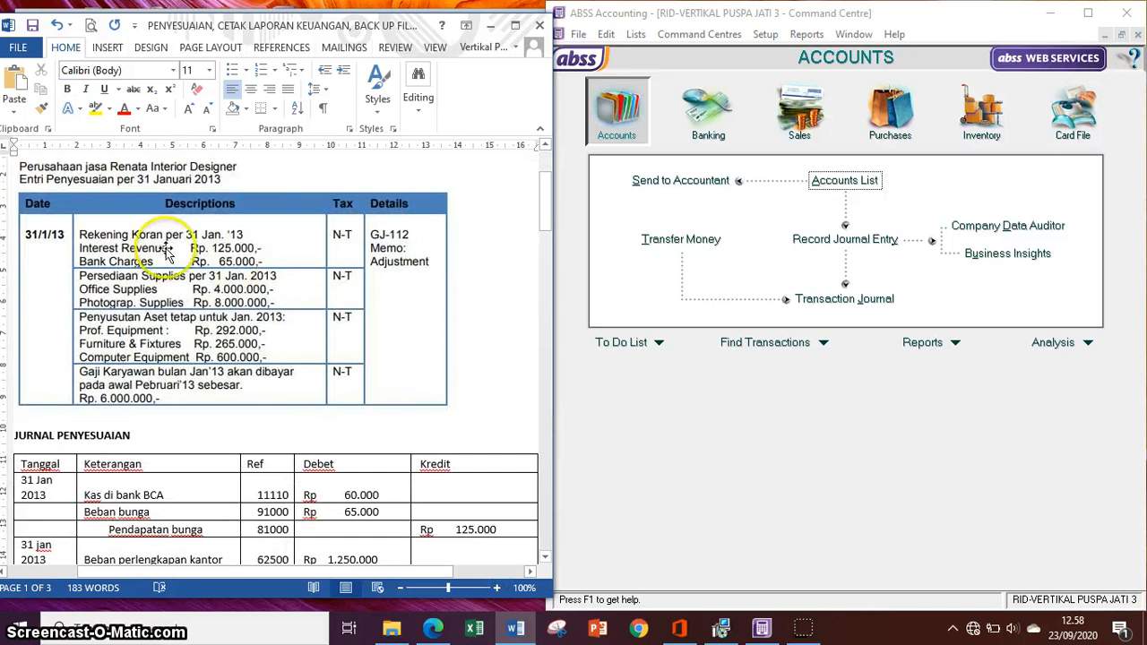
pyautogui.scroll(1, 147, 242)
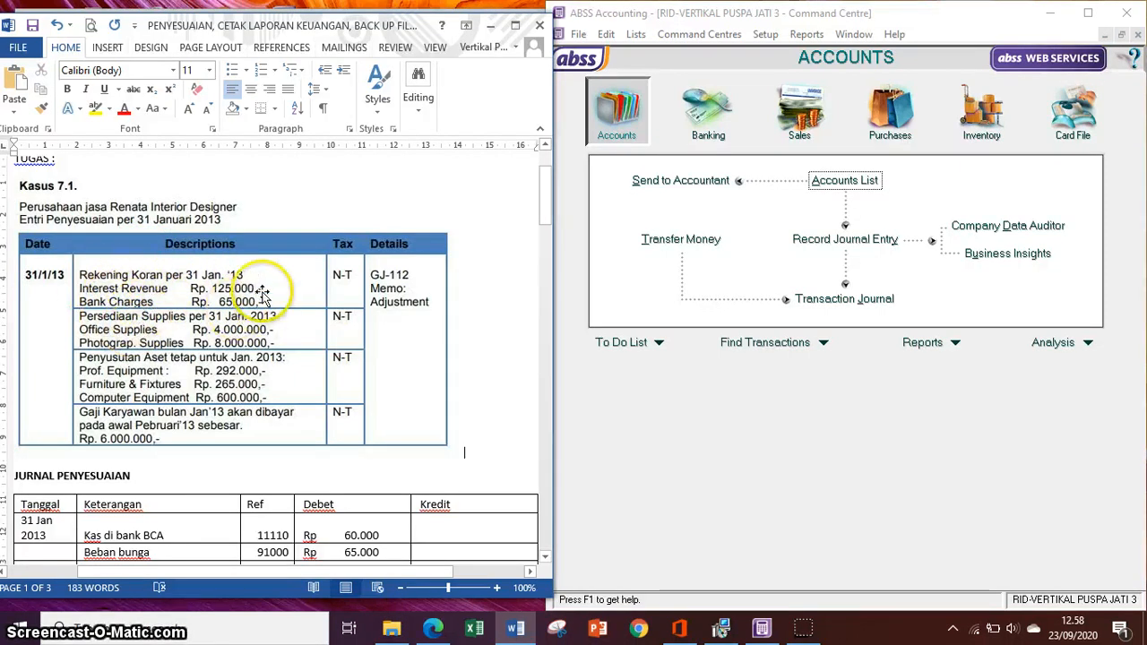
# - Start a journal entry in ABSS Accounting with number GJ-112, date 31/01/2013 and memo "Adjusment"
pyautogui.click(557, 447)
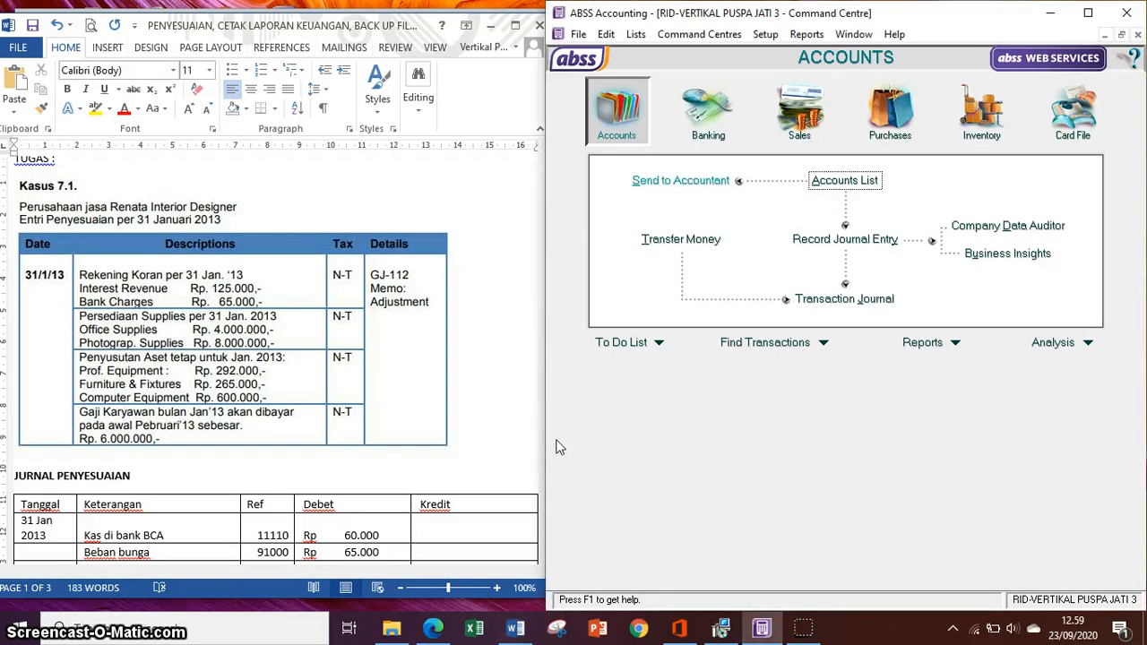
pyautogui.click(845, 239)
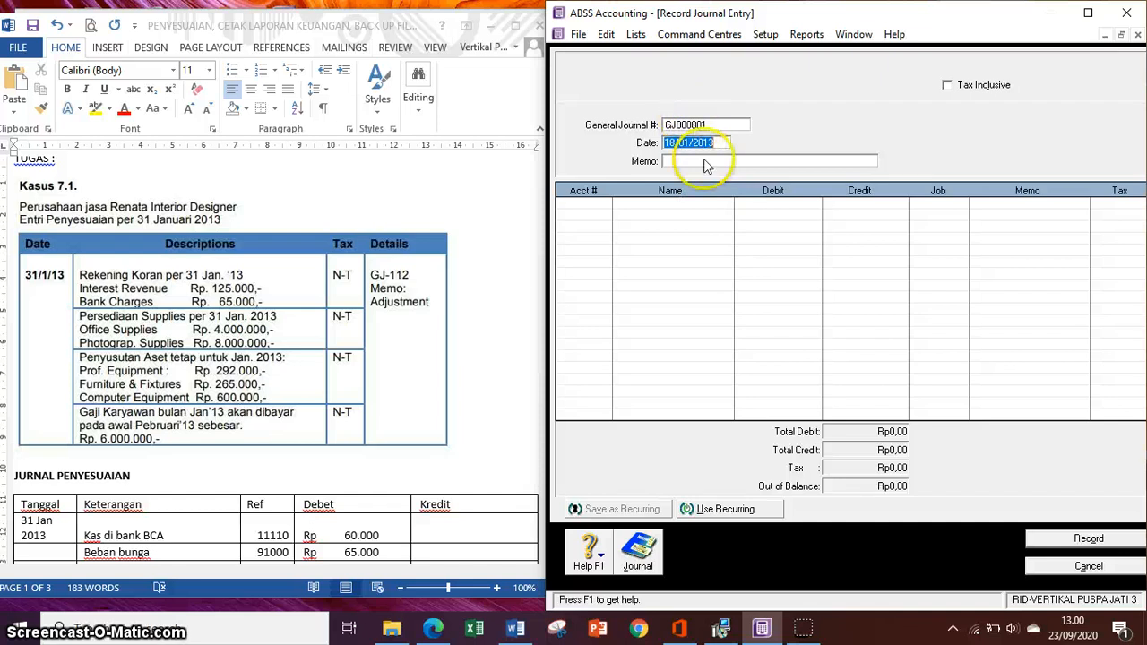
pyautogui.click(705, 126)
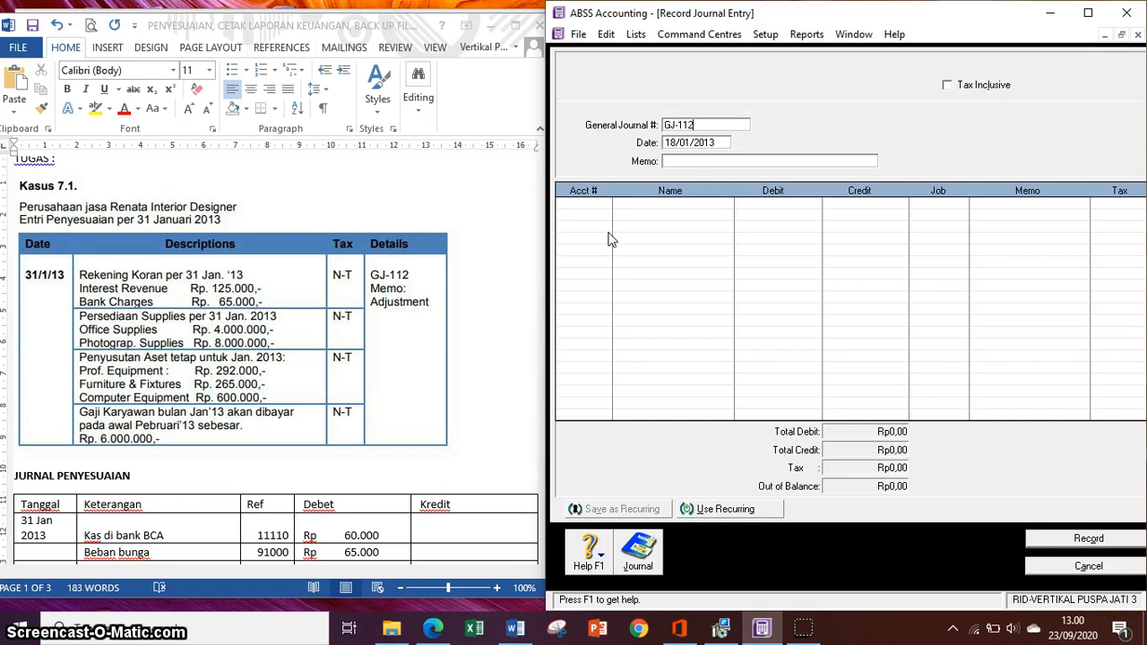
pyautogui.click(674, 145)
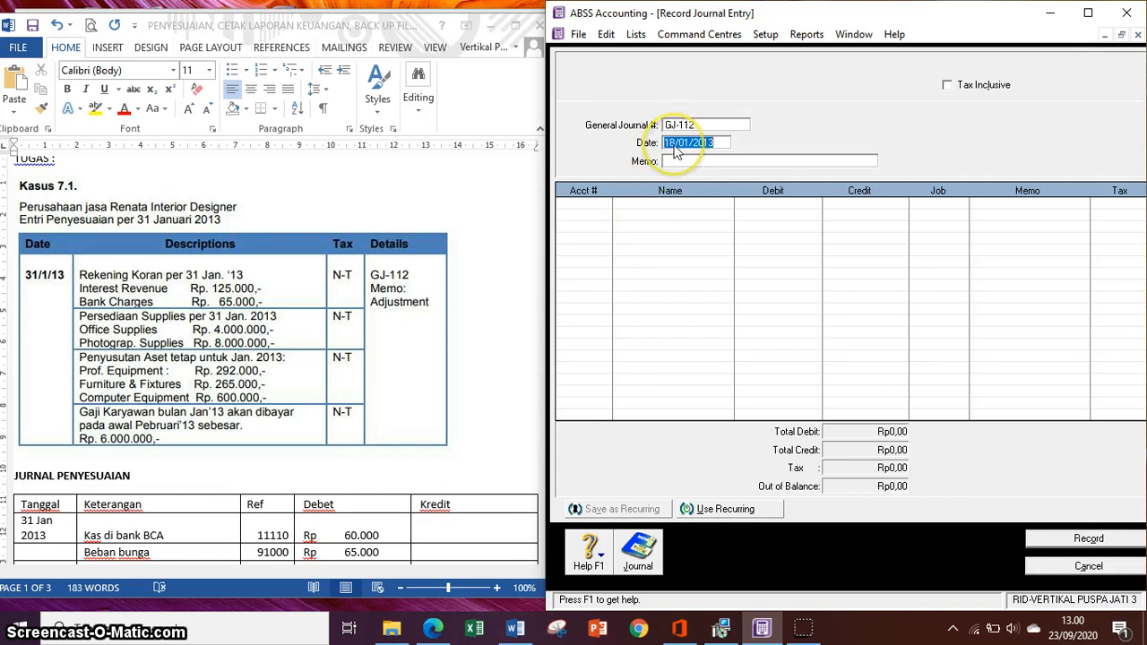
pyautogui.write('31/')
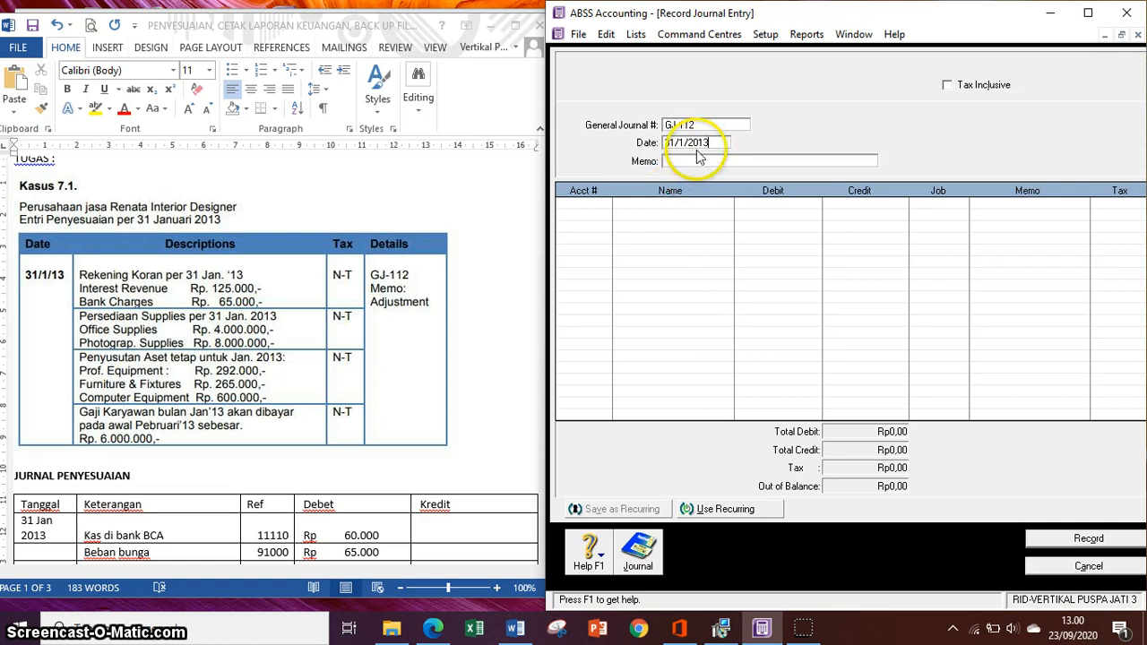
pyautogui.click(699, 162)
pyautogui.write('a')
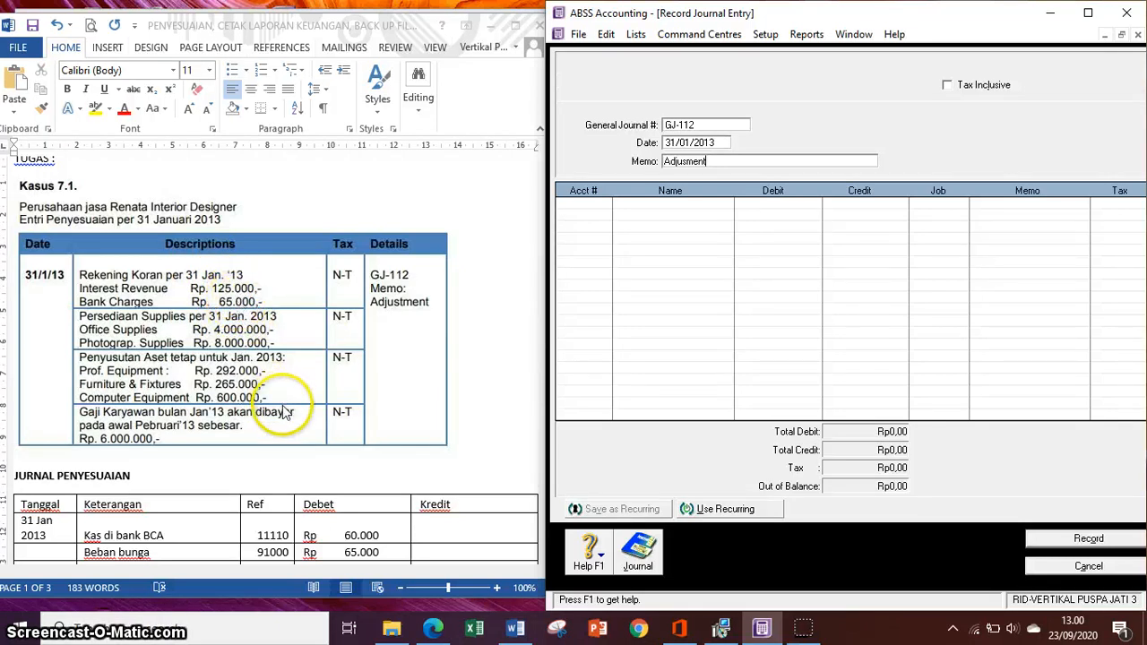
# - Add account 1-1110 Kas di bank BCA as the first journal line with a debit of Rp60.000.000
pyautogui.scroll(-2, 253, 449)
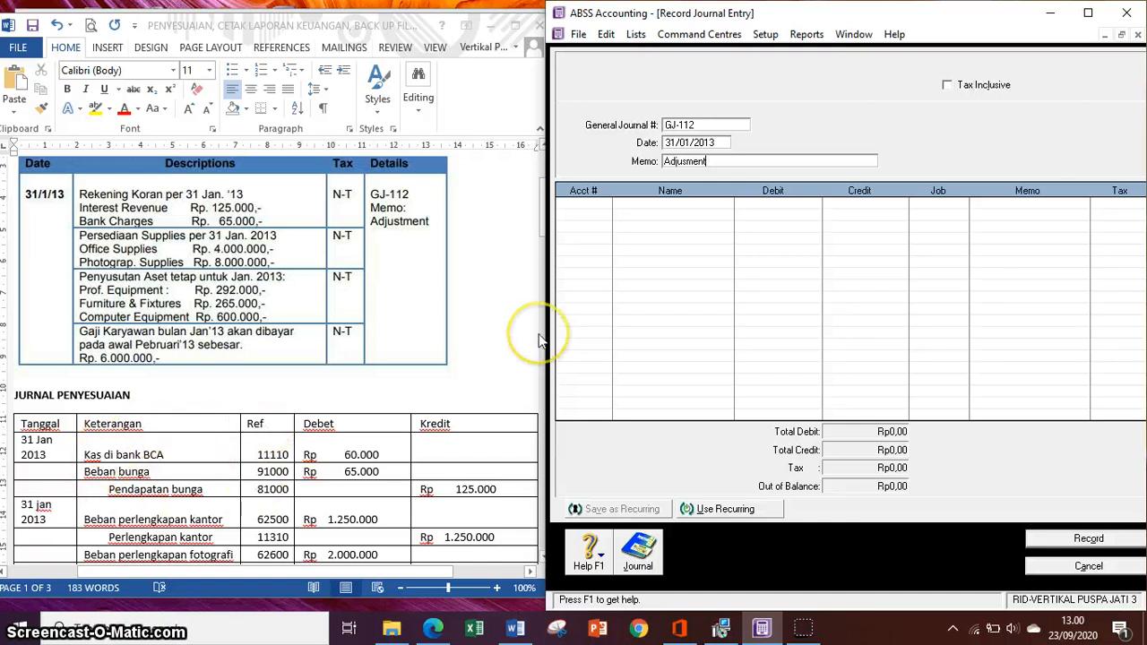
pyautogui.press('Tab')
pyautogui.press('Tab')
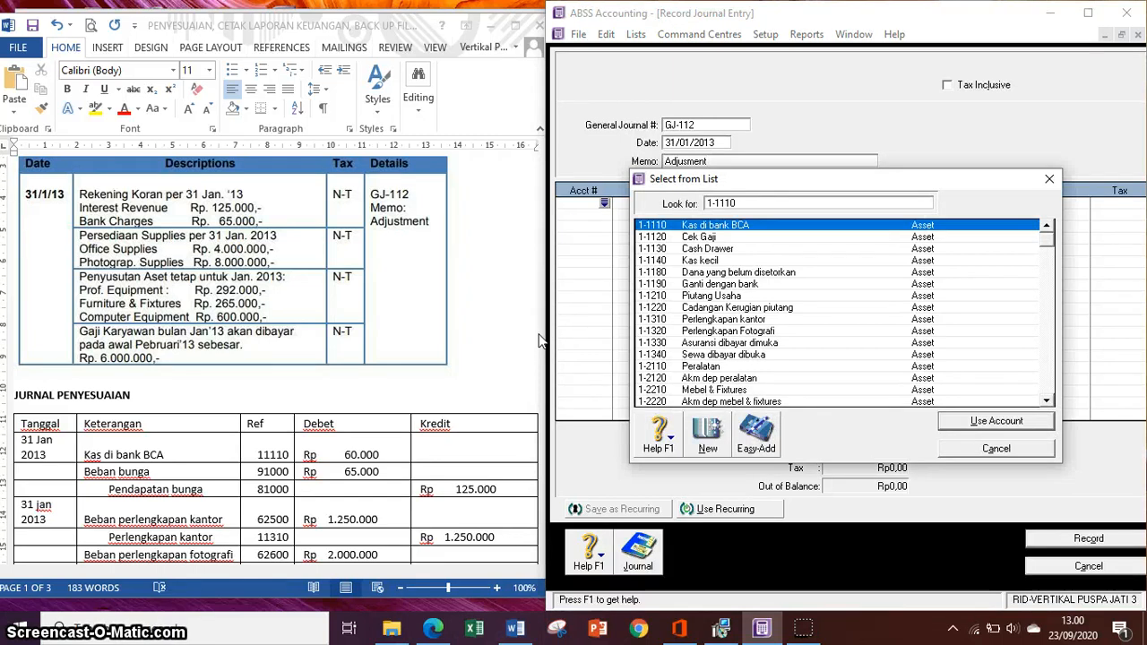
pyautogui.click(959, 419)
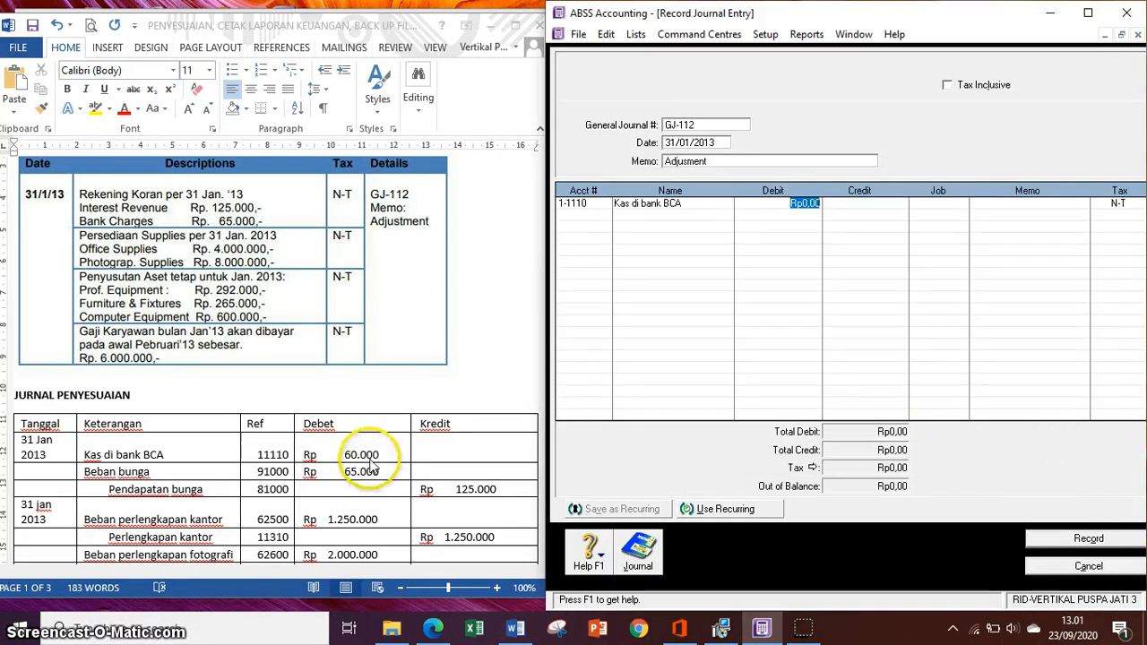
pyautogui.click(251, 196)
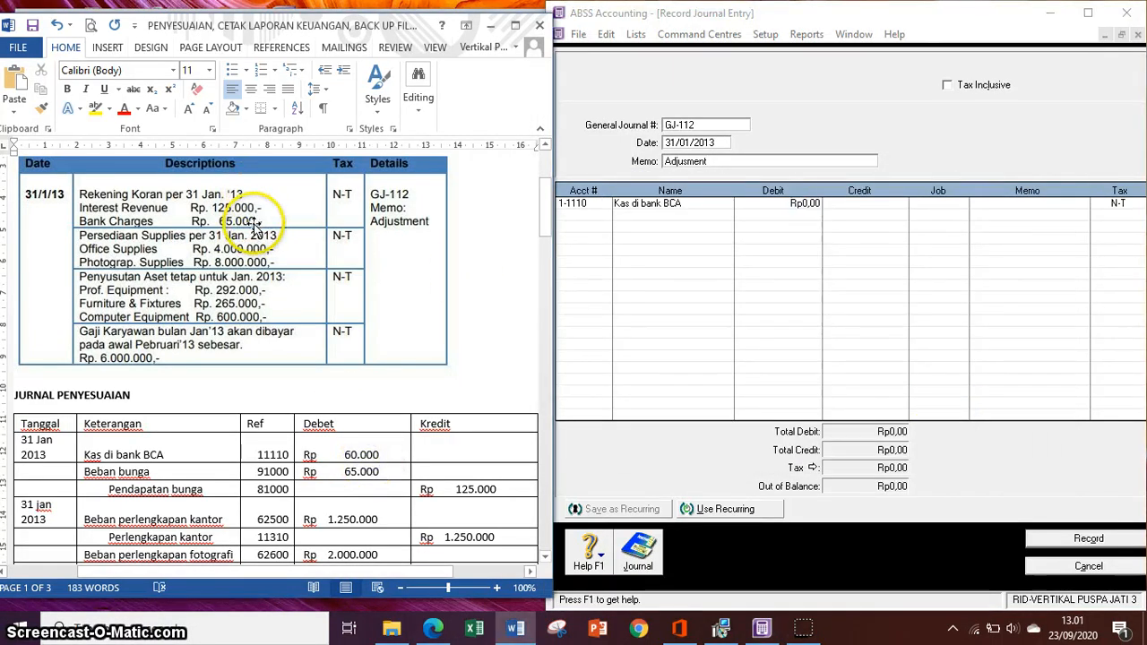
pyautogui.click(552, 253)
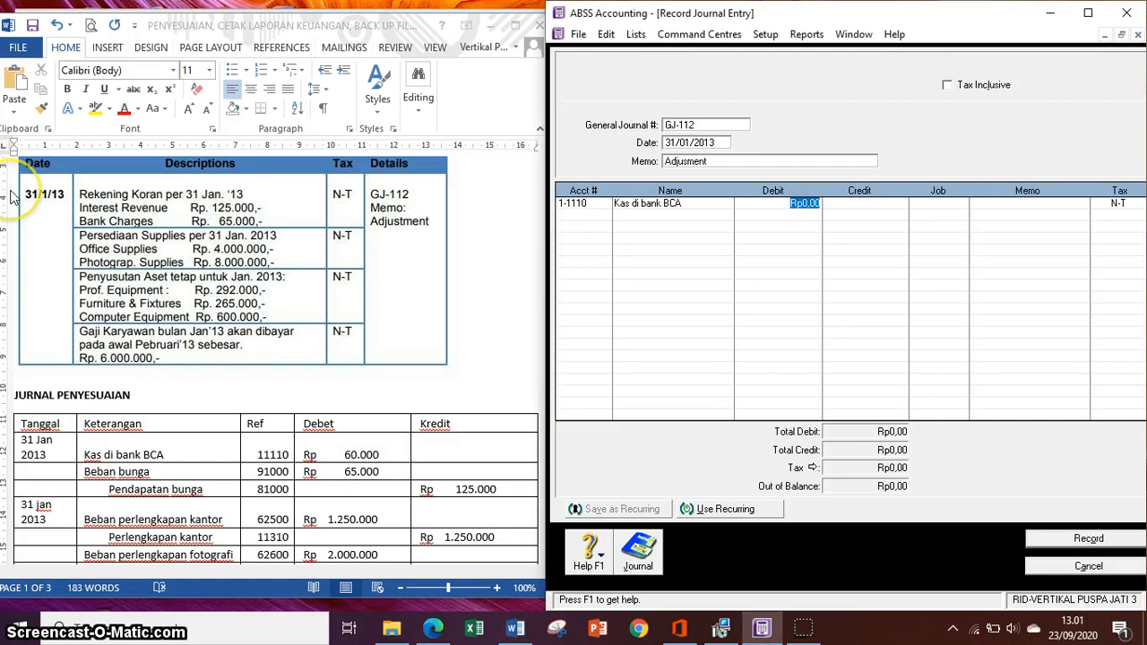
pyautogui.write('60.0')
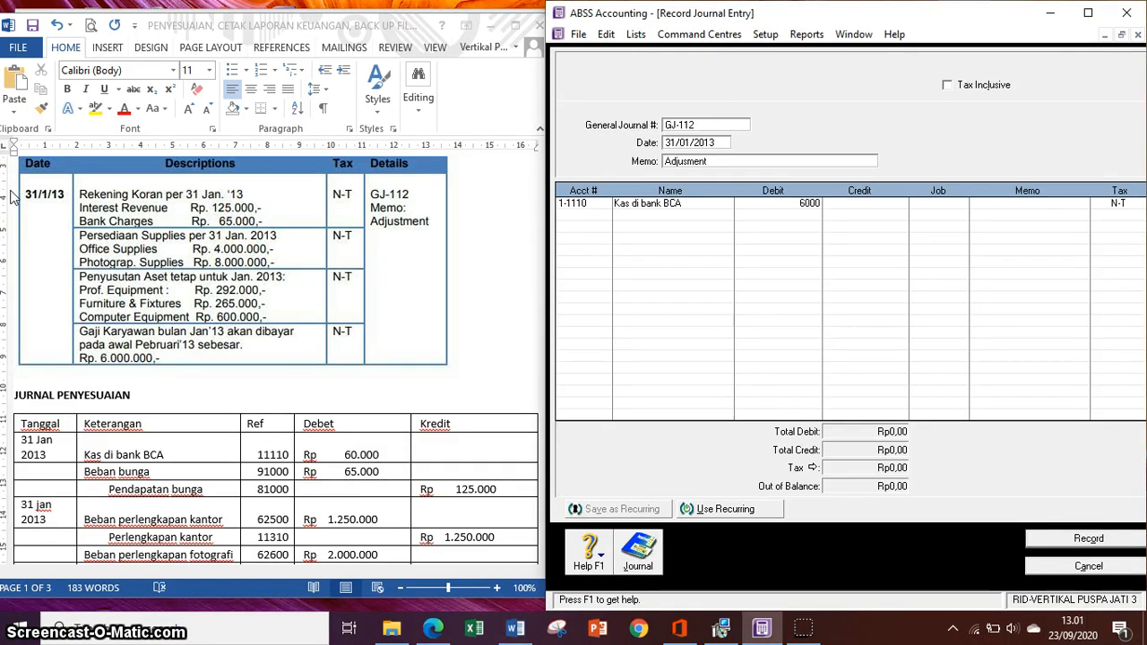
pyautogui.write('00.000')
pyautogui.press('Return')
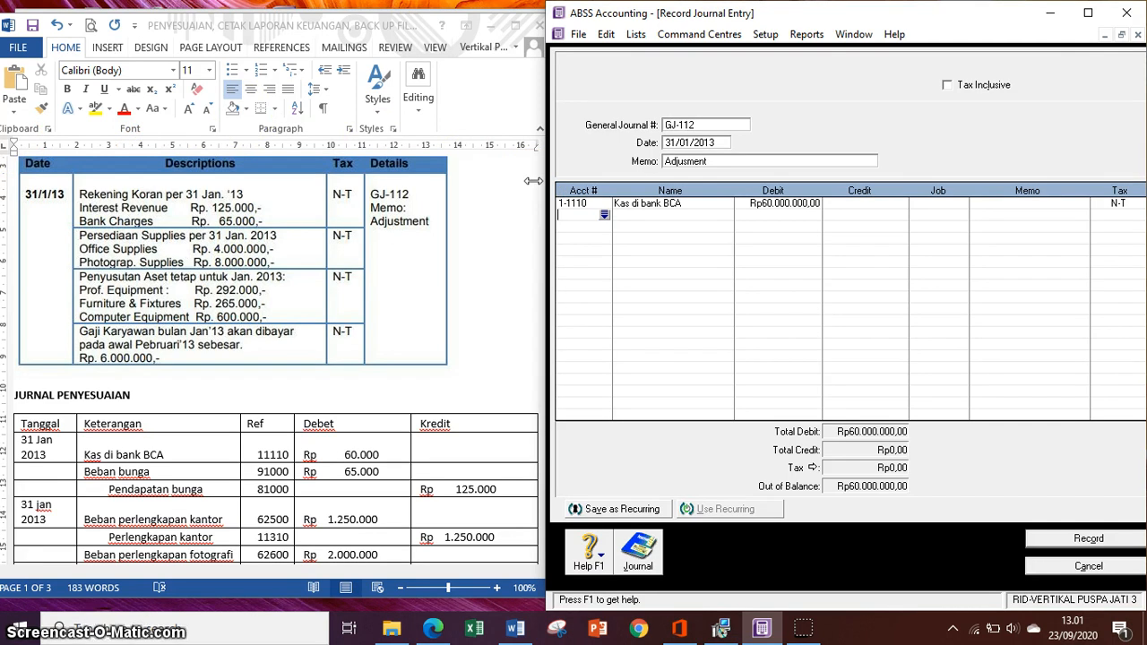
# - Add account 9-1000 Beban bunga as the second journal line with a debit of Rp65.000
pyautogui.press('Return')
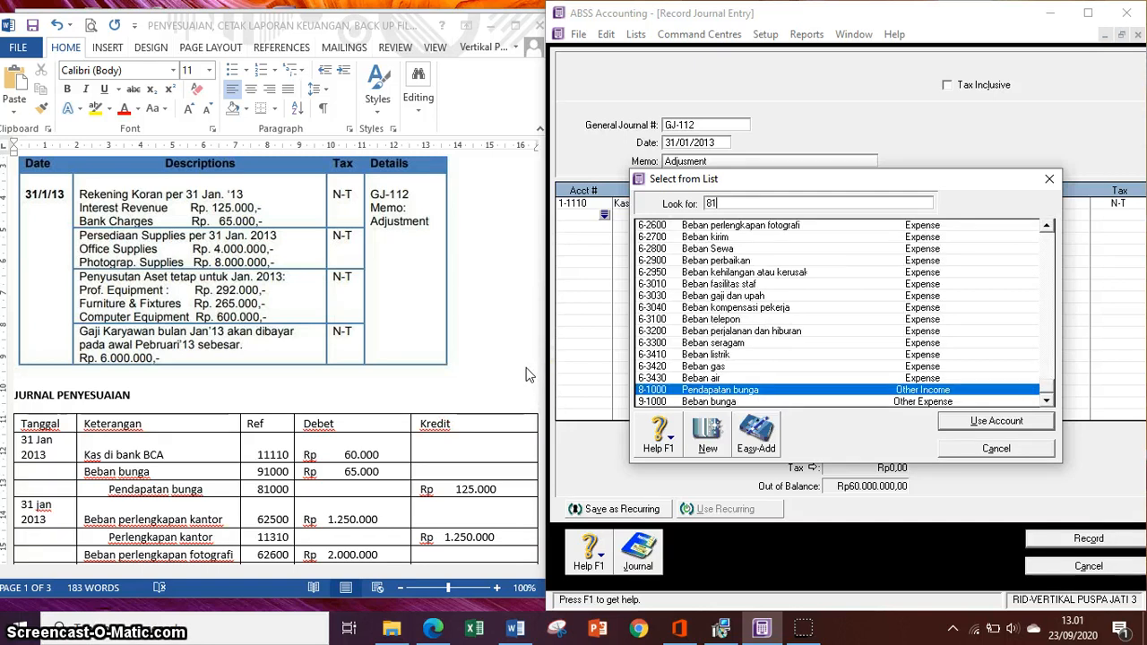
pyautogui.click(757, 401)
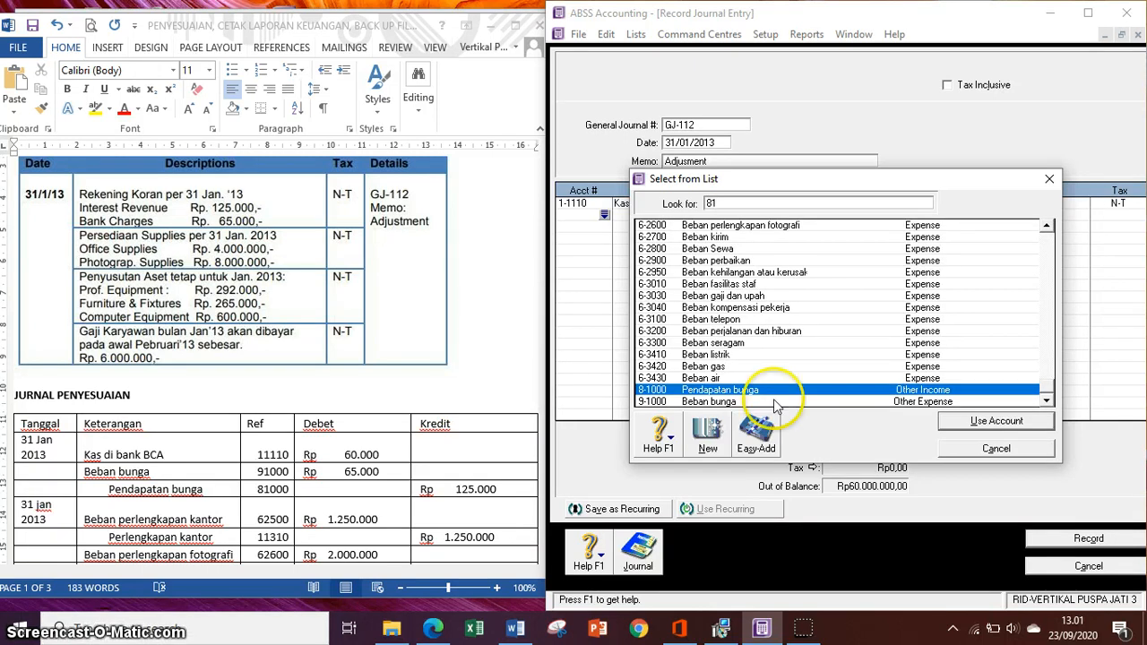
pyautogui.click(989, 429)
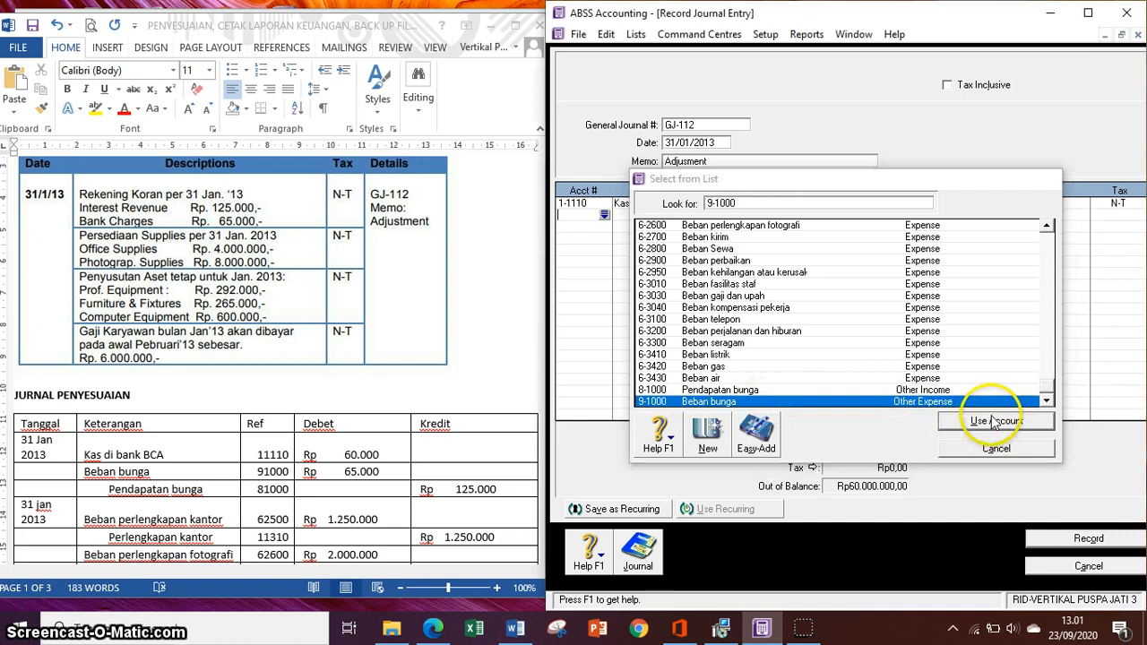
pyautogui.write('6')
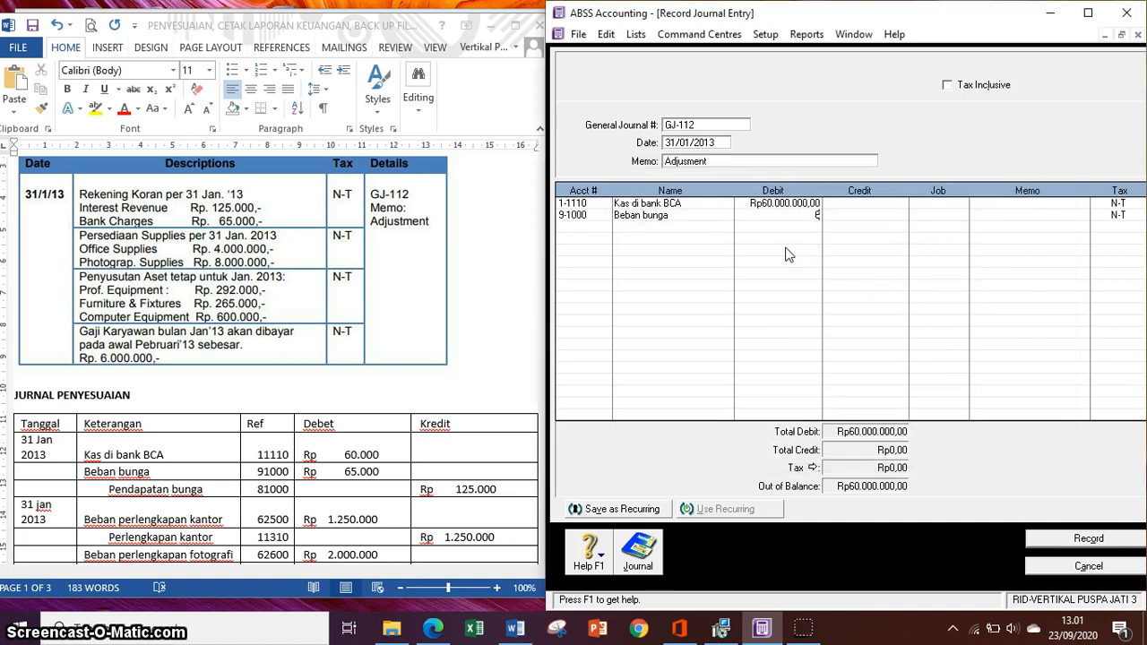
pyautogui.write('5000')
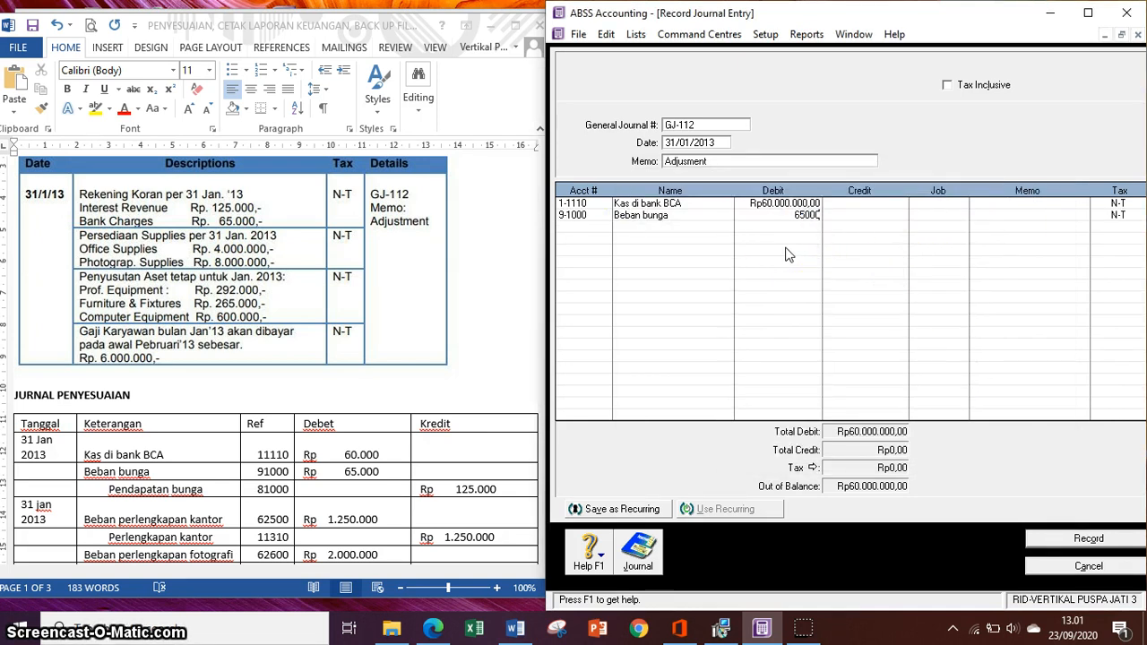
pyautogui.press('Tab')
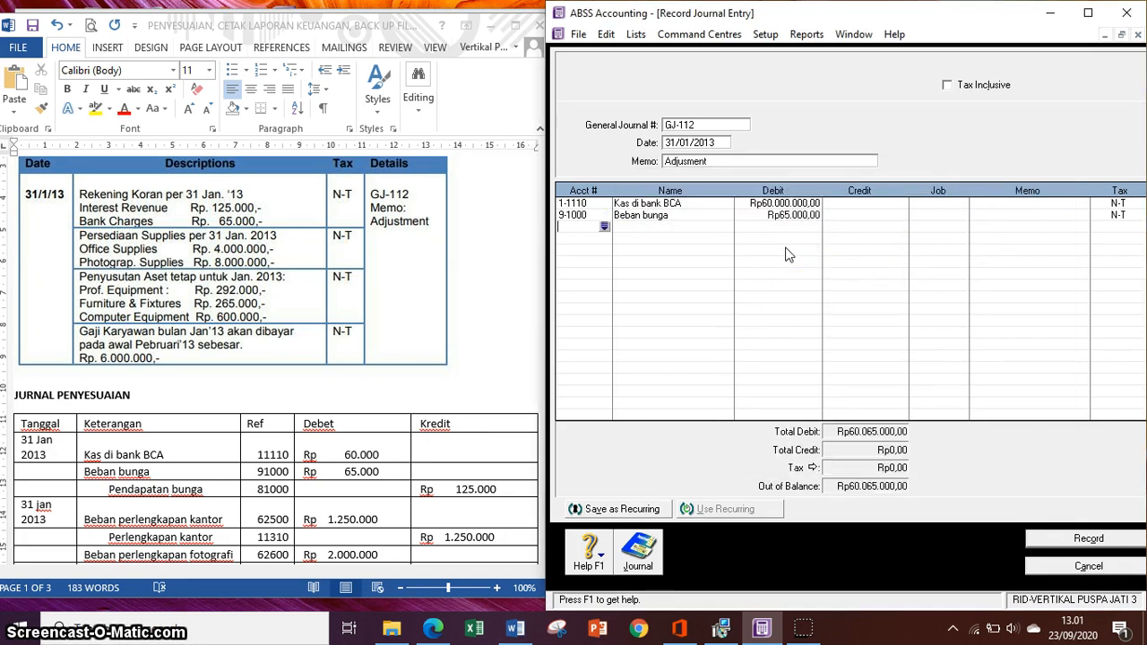
# - Add account 8-1000 Pendapatan bunga as the third journal line with a credit of Rp125.000
pyautogui.click(614, 227)
pyautogui.click(604, 227)
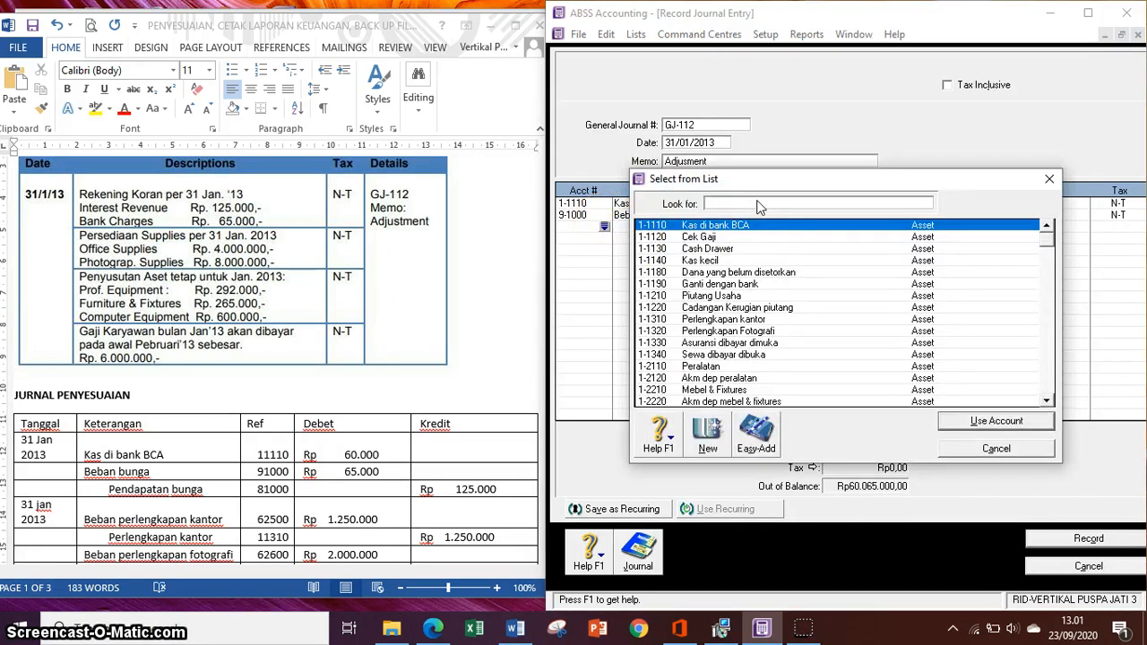
pyautogui.write('8')
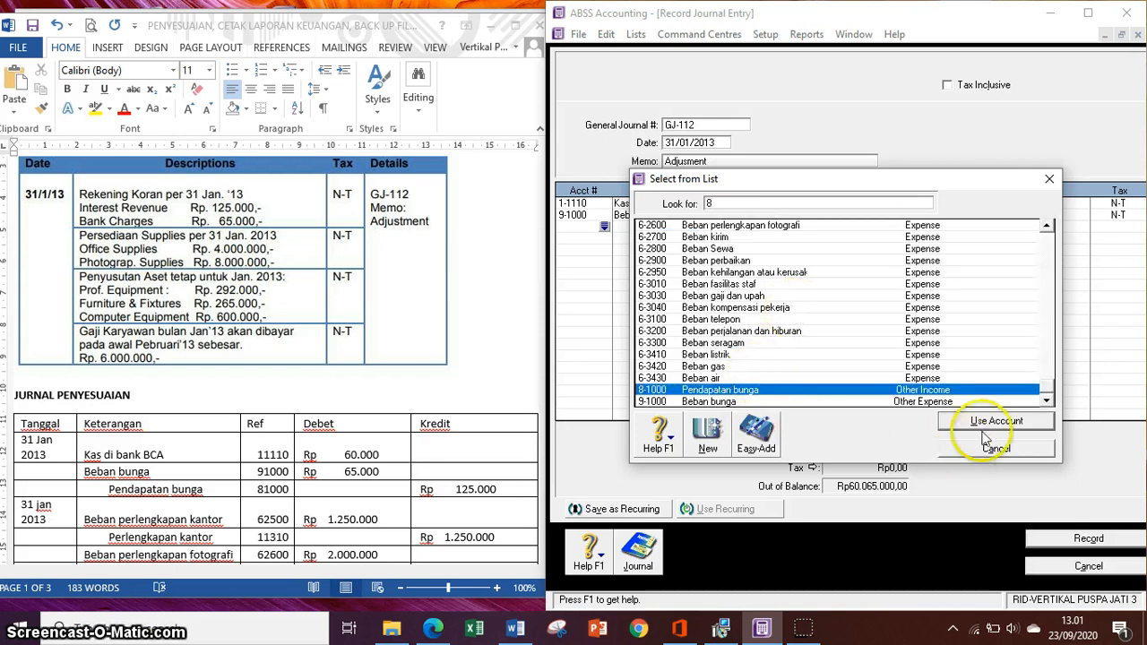
pyautogui.click(993, 421)
pyautogui.click(870, 227)
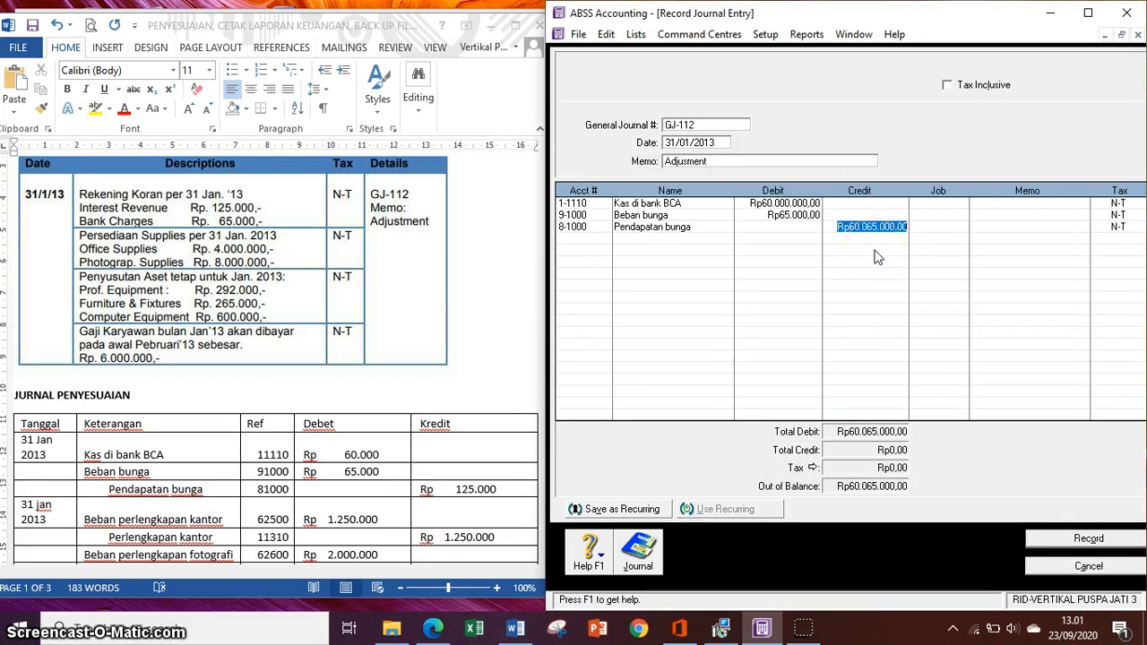
pyautogui.click(866, 256)
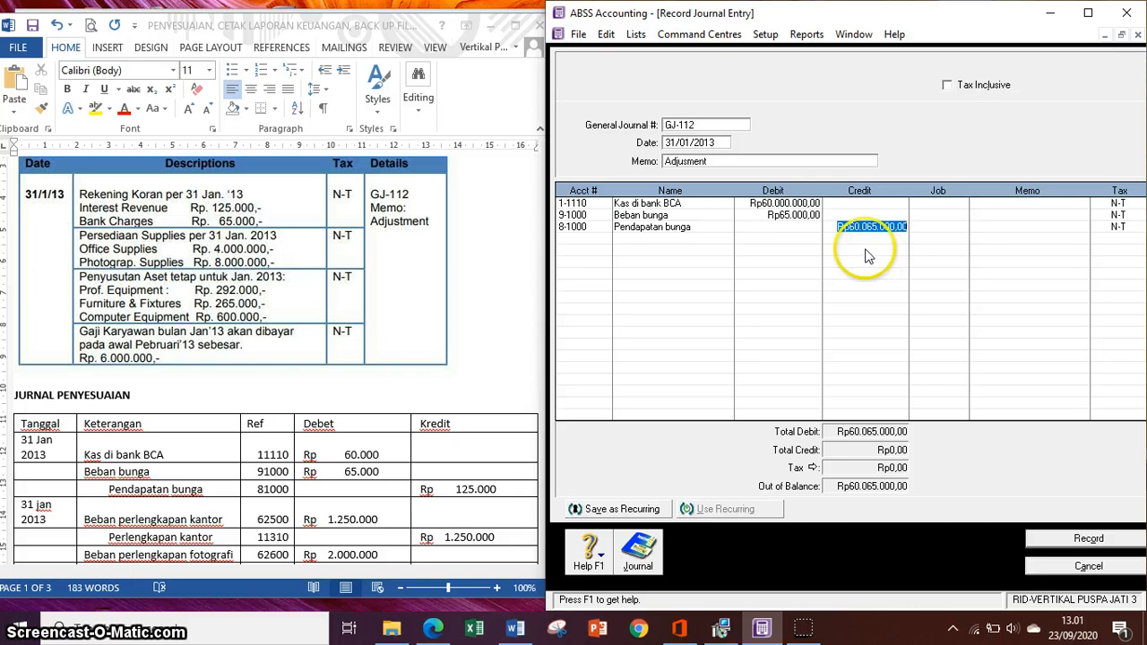
pyautogui.write('12')
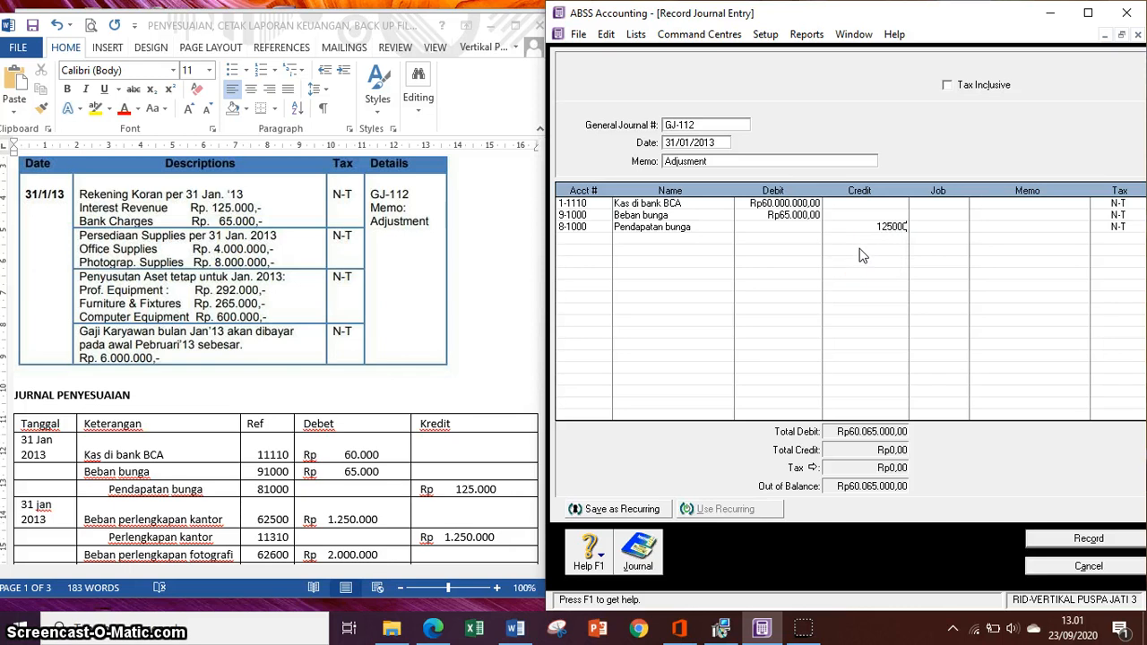
# - Correct the debit of the Kas di bank BCA line to Rp60.000 and go to the next empty journal line
pyautogui.click(782, 203)
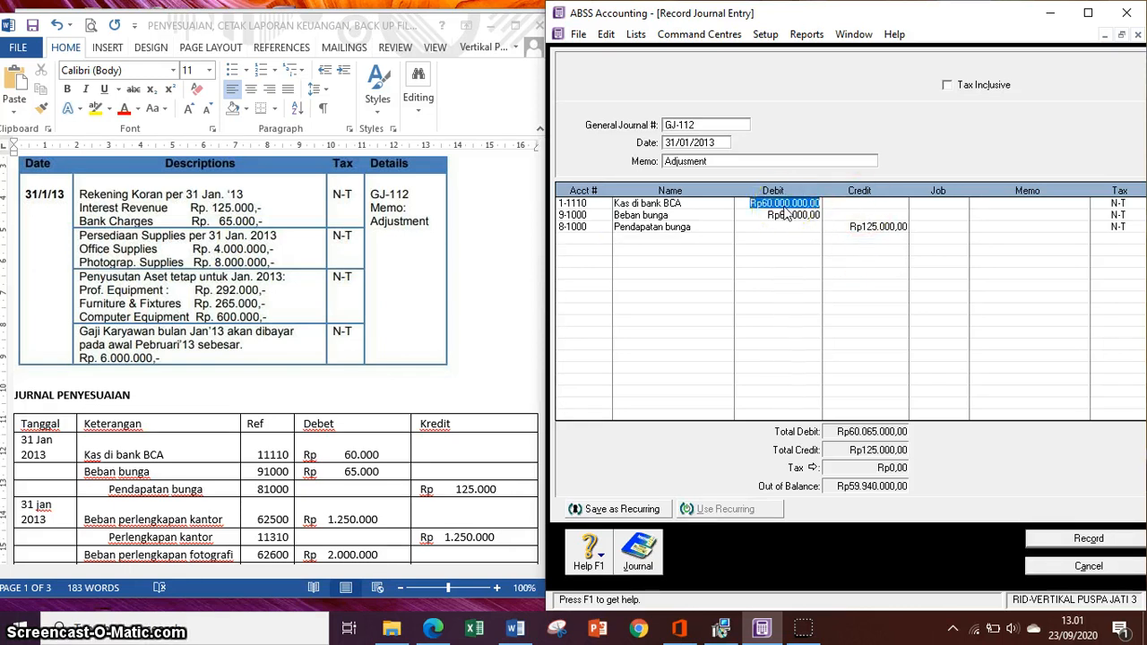
pyautogui.write('60.000')
pyautogui.press('Return')
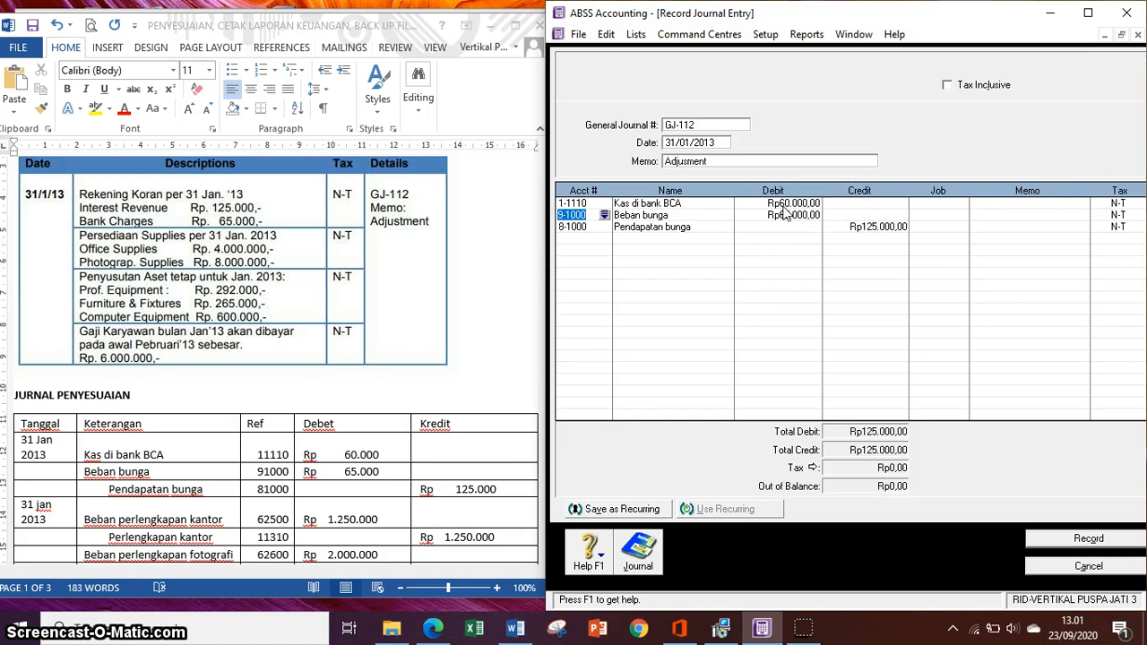
pyautogui.click(574, 239)
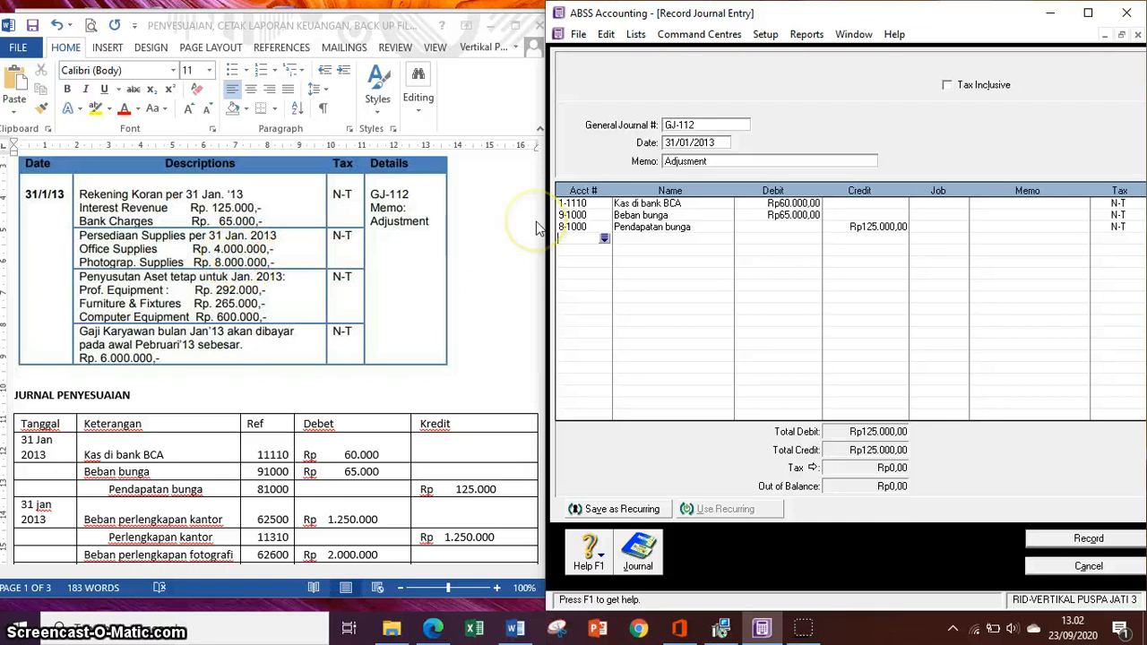
# - Look up the balance of asset account 1-1310 Perlengkapan kantor in the Accounts List
pyautogui.press('Escape')
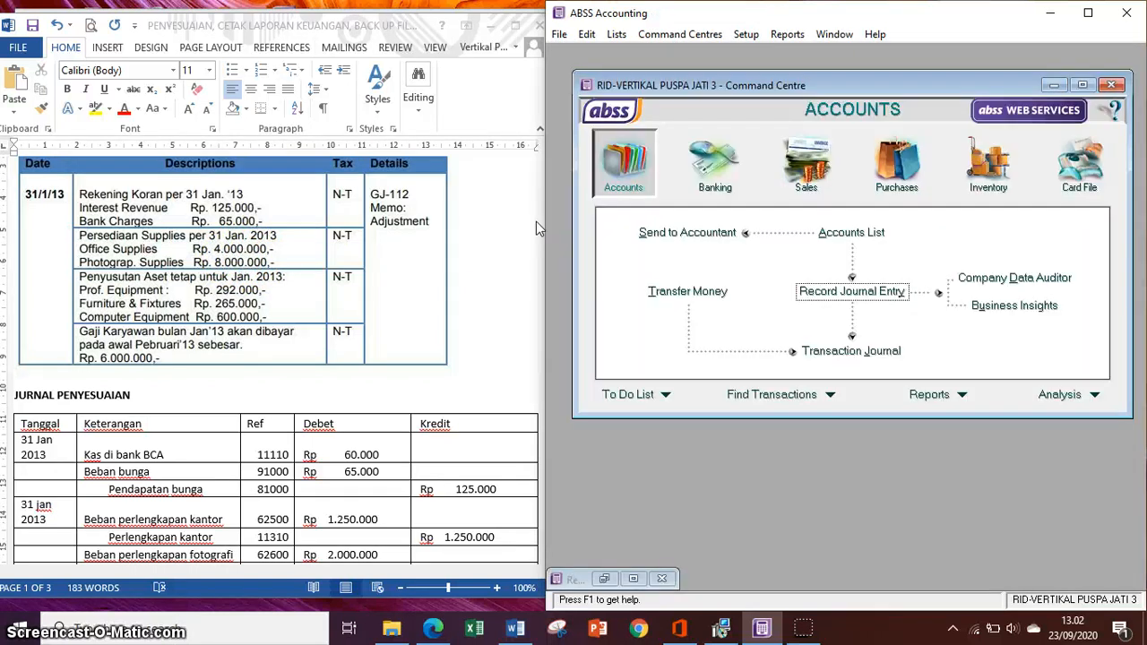
pyautogui.hotkey('alt', 'a')
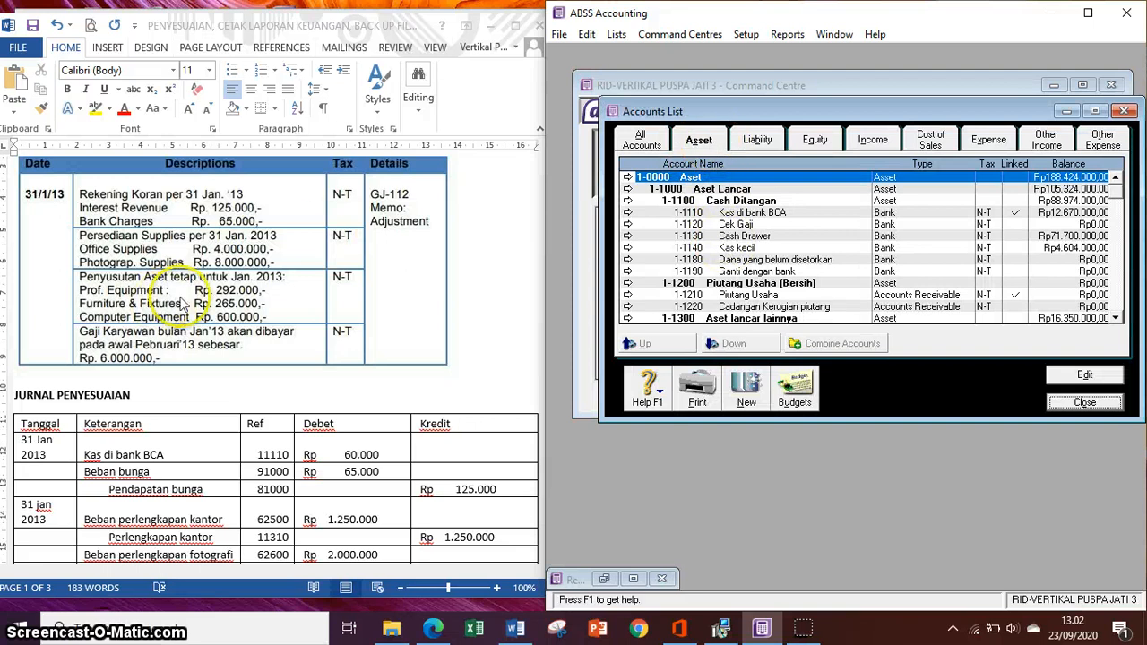
pyautogui.press('Down')
pyautogui.press('Down')
pyautogui.press('Down')
pyautogui.press('Down')
pyautogui.press('Down')
pyautogui.press('Down')
pyautogui.press('Down')
pyautogui.press('Down')
pyautogui.press('Down')
pyautogui.press('Down')
pyautogui.press('Down')
pyautogui.press('Down')
pyautogui.press('Down')
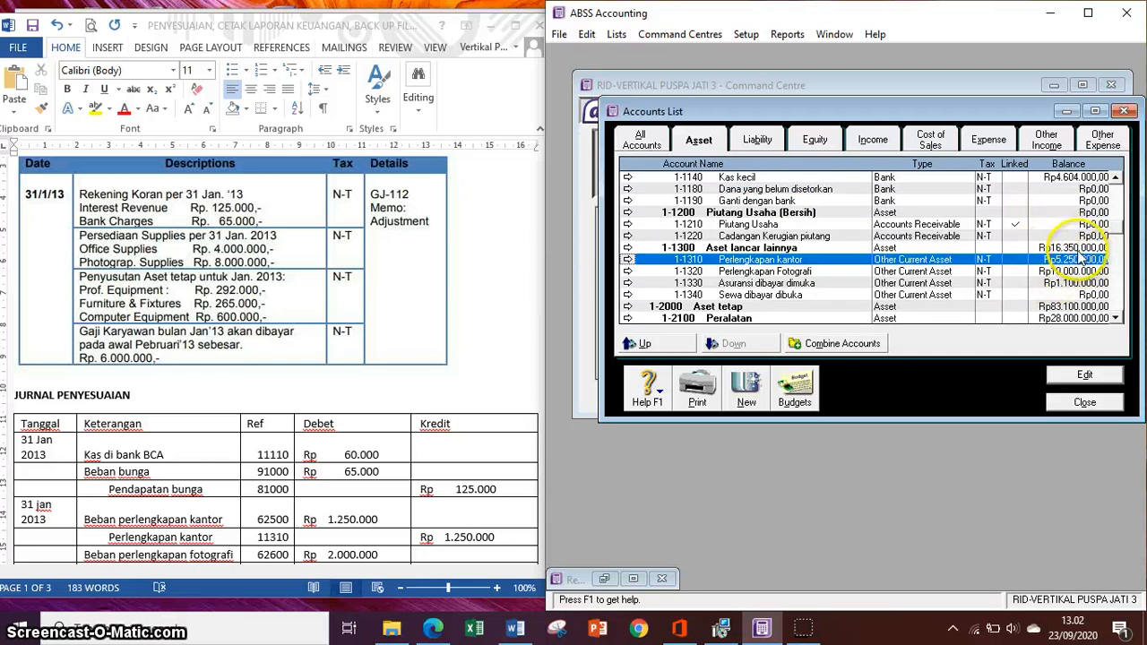
# - Return to the journal entry and add expense account 6-2500 Beban perlengkapan kantor as the fourth journal line
pyautogui.click(231, 249)
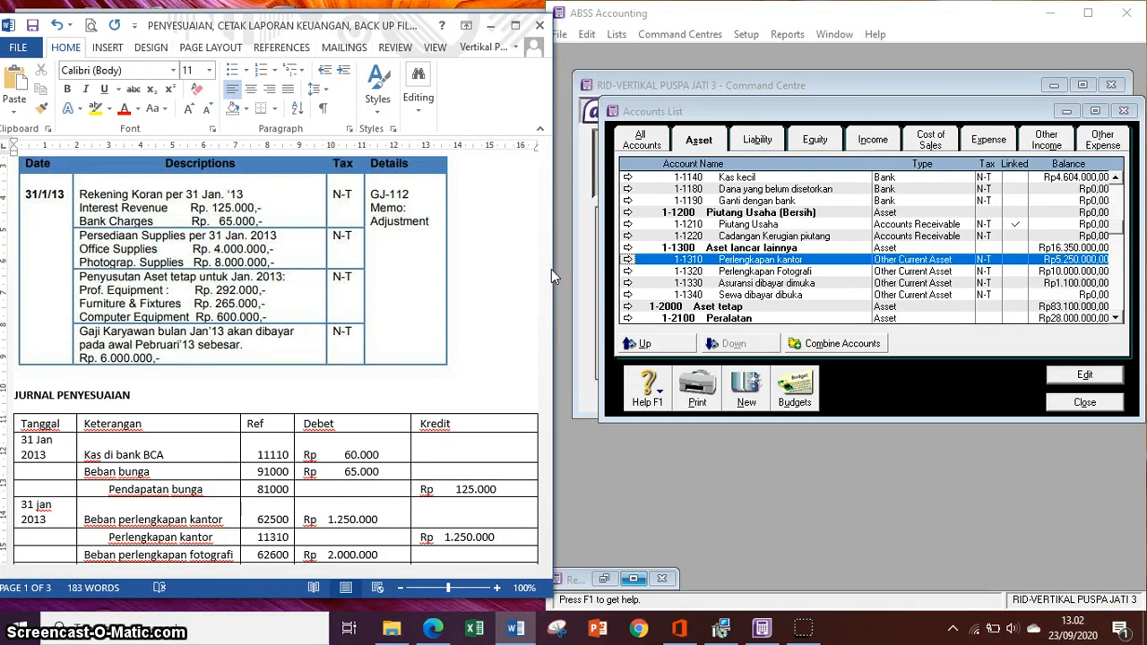
pyautogui.click(633, 579)
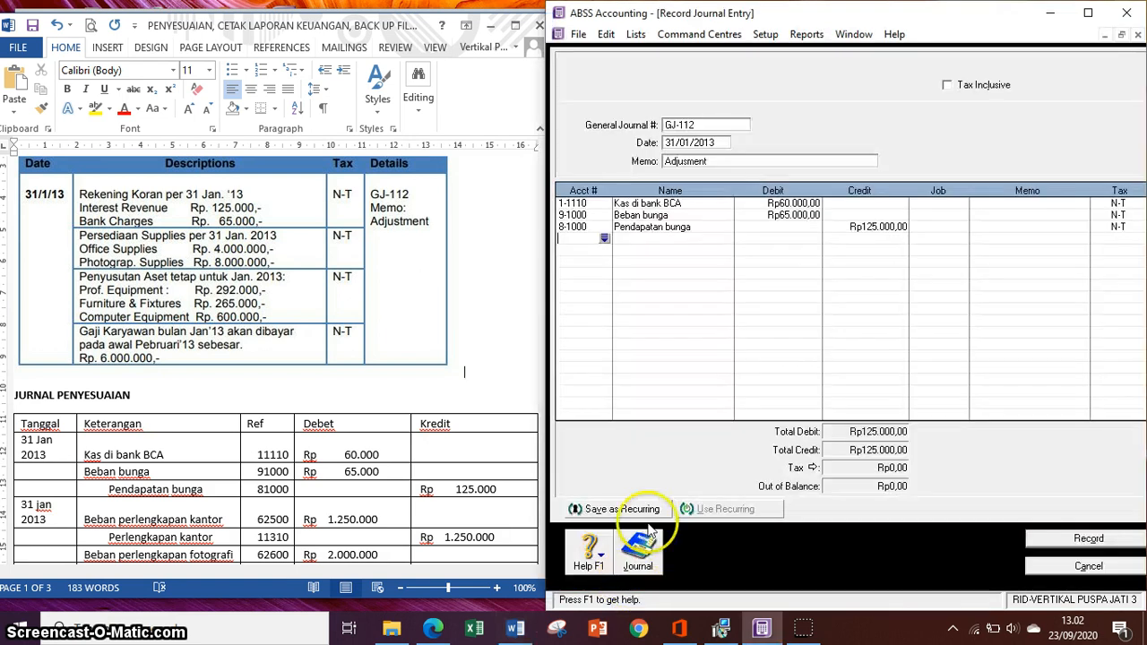
pyautogui.click(604, 238)
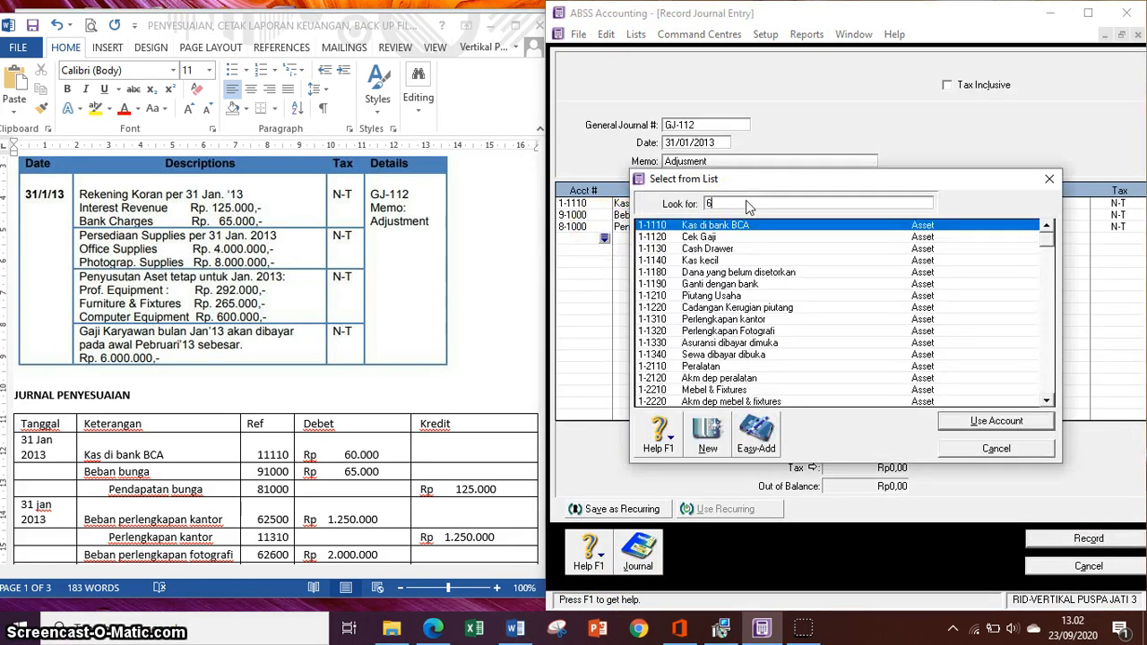
pyautogui.write('62')
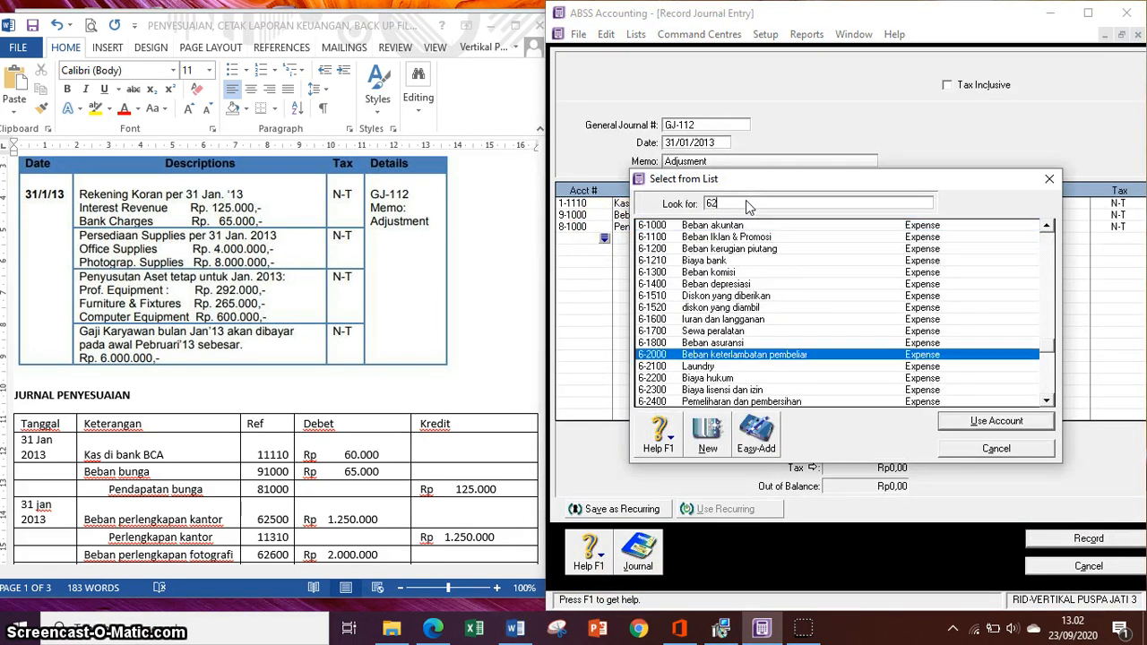
pyautogui.click(760, 379)
pyautogui.scroll(-1, 761, 379)
pyautogui.scroll(-1, 760, 379)
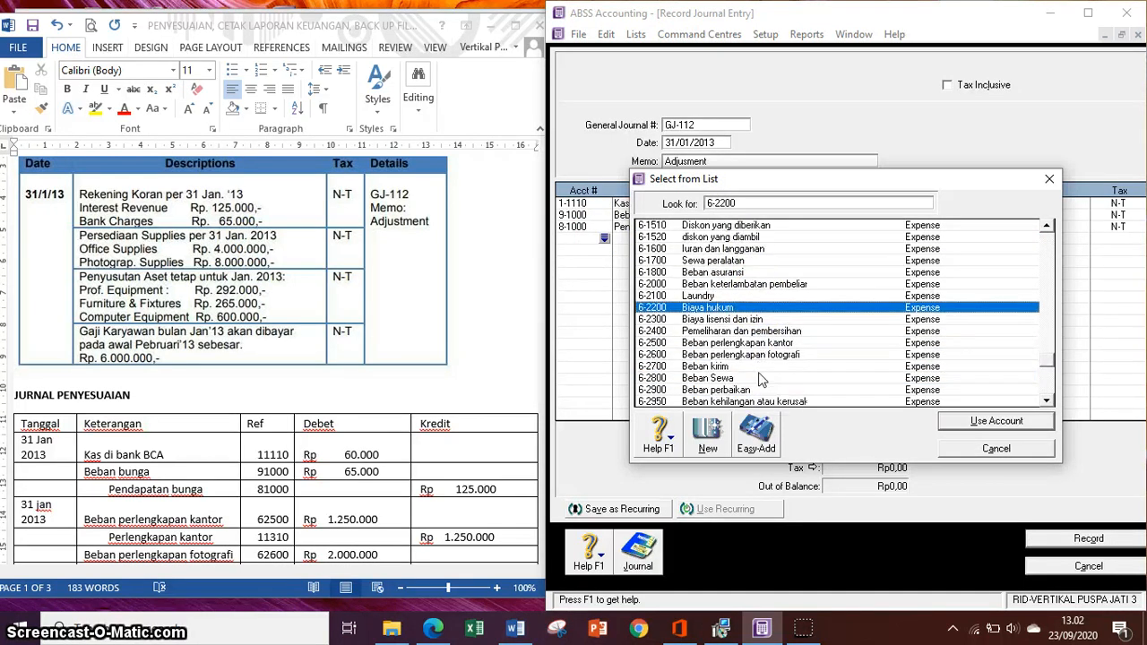
pyautogui.click(770, 344)
pyautogui.click(986, 422)
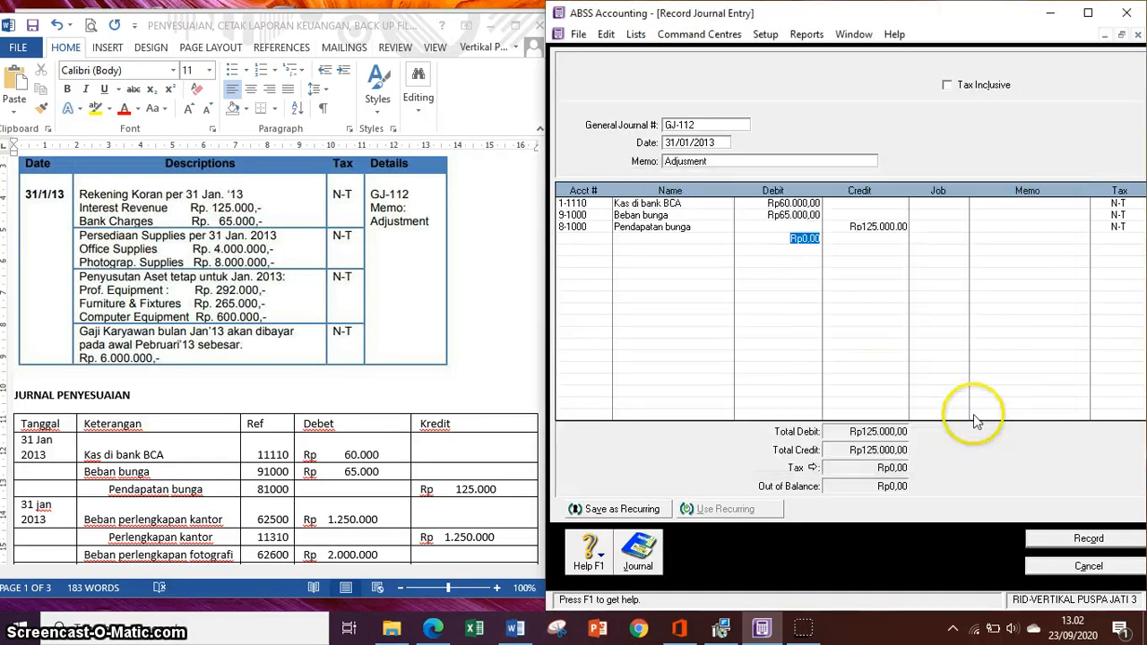
# - Add asset account 1-1310 Perlengkapan kantor as the fifth journal line
pyautogui.click(606, 251)
pyautogui.click(606, 251)
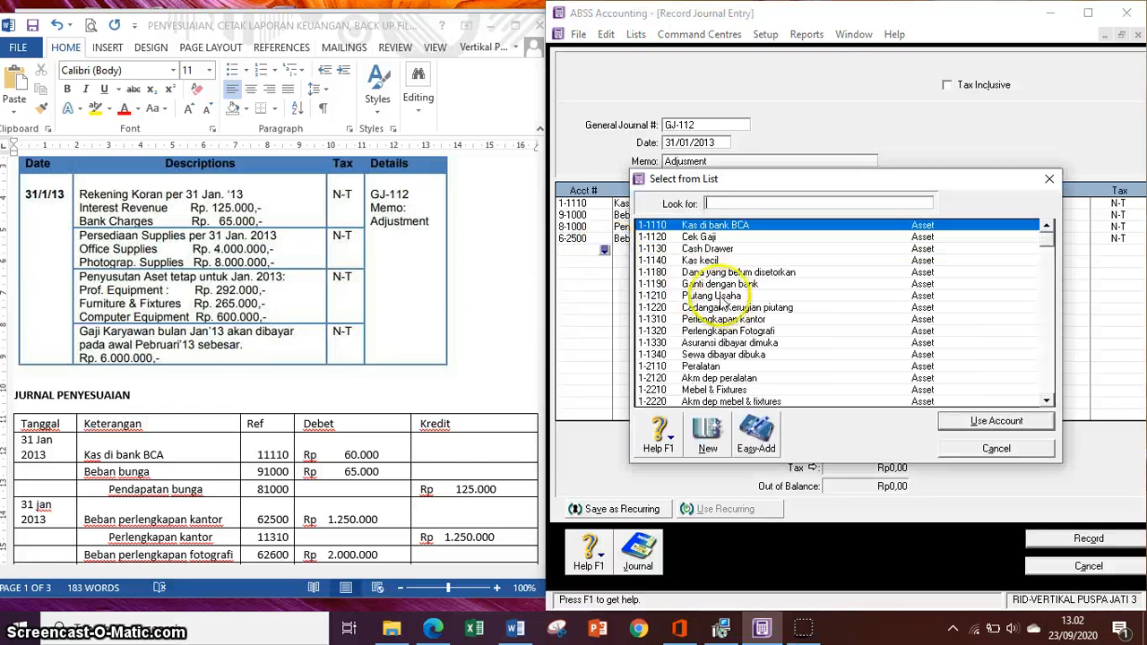
pyautogui.click(735, 319)
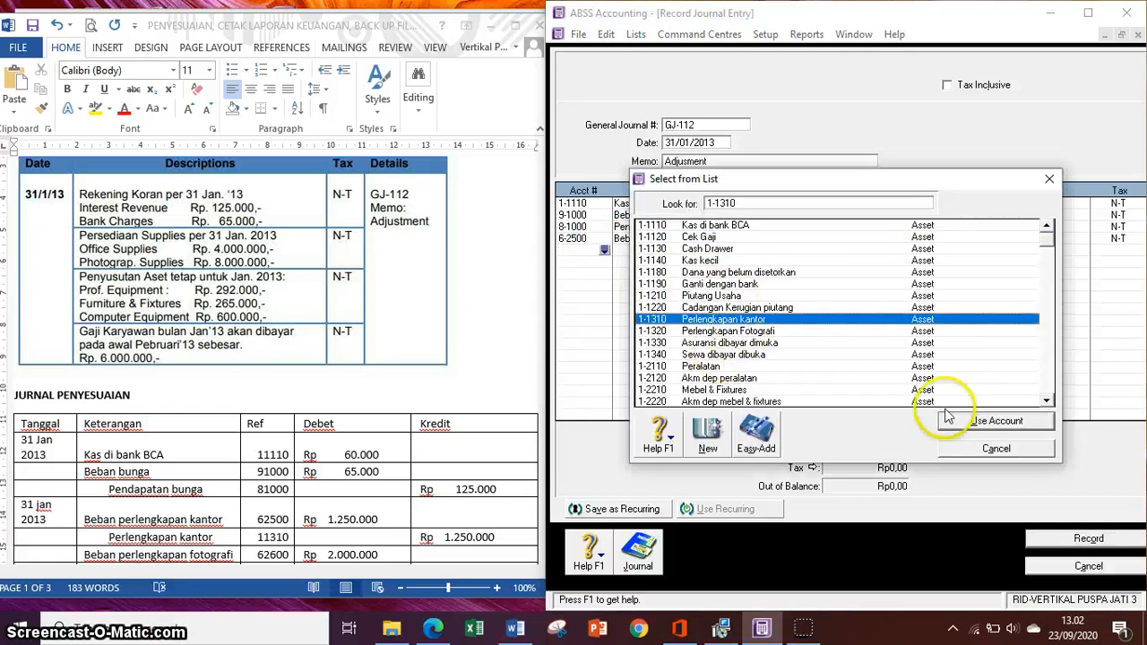
pyautogui.click(952, 419)
# - Enter a debit of Rp1.250.000 for Beban perlengkapan kantor and a matching credit of Rp1.250.000 for Perlengkapan kantor
pyautogui.write('12')
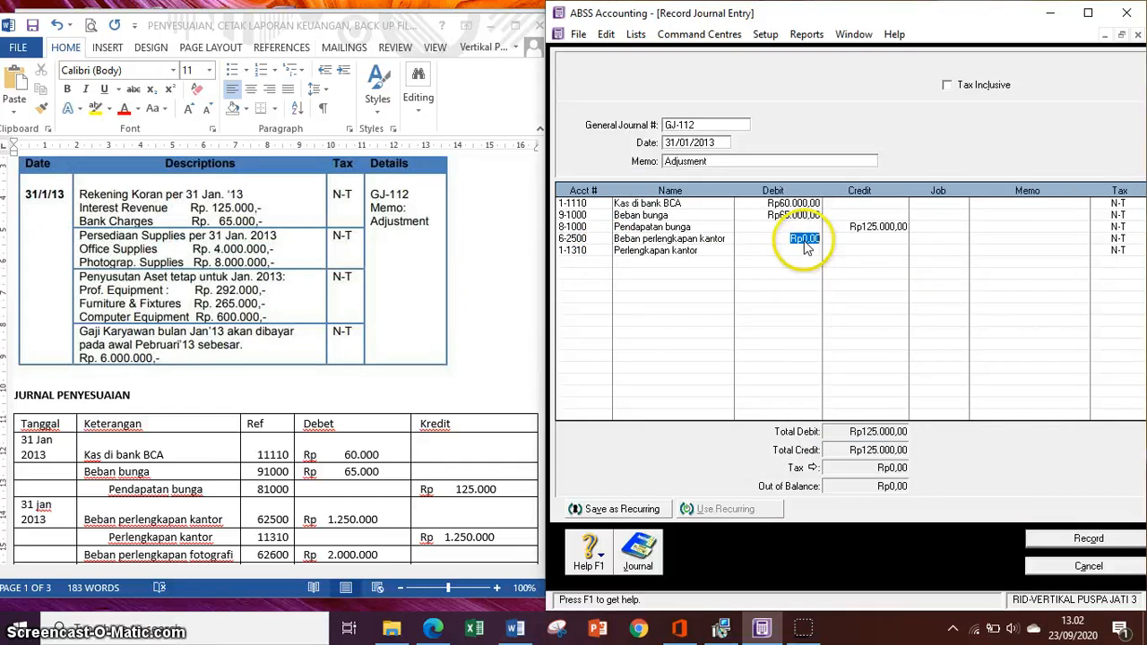
pyautogui.write('50000')
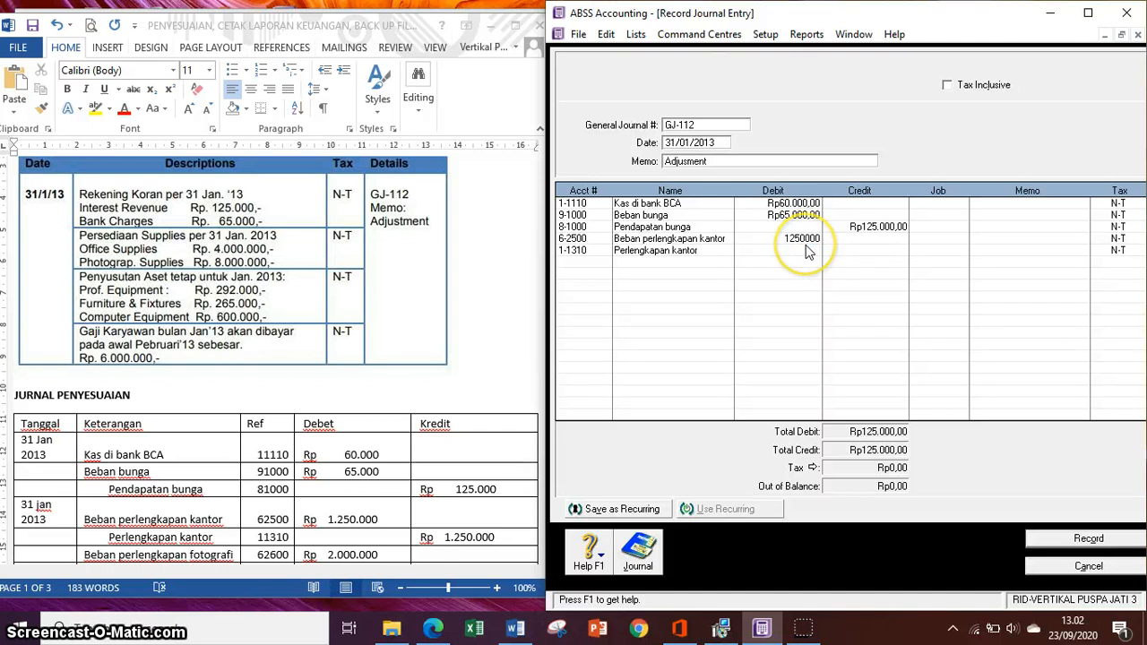
pyautogui.press('Tab')
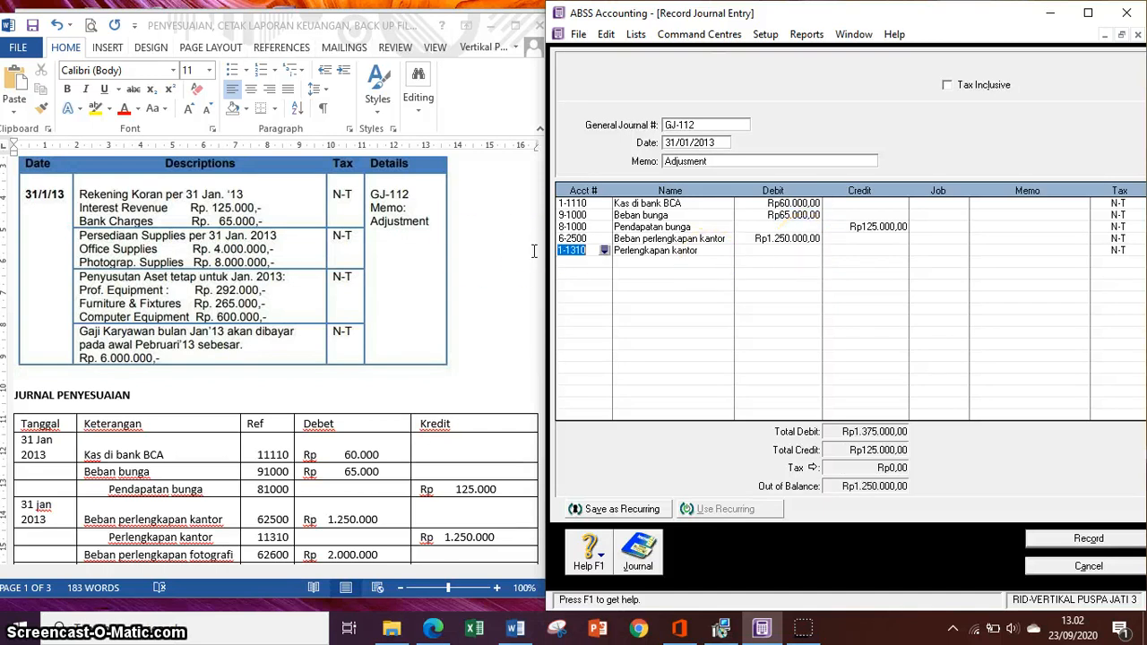
pyautogui.press('Tab')
pyautogui.press('Tab')
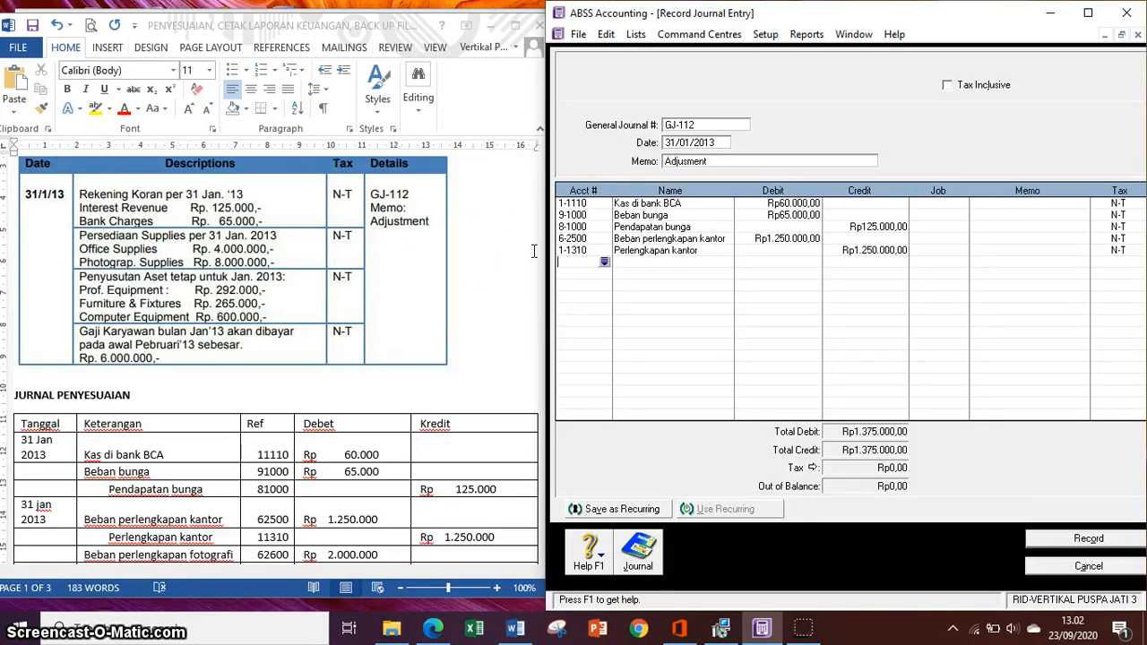
# - Add expense account 6-2600 Beban perlengkapan fotografi as the sixth journal line
pyautogui.click(604, 260)
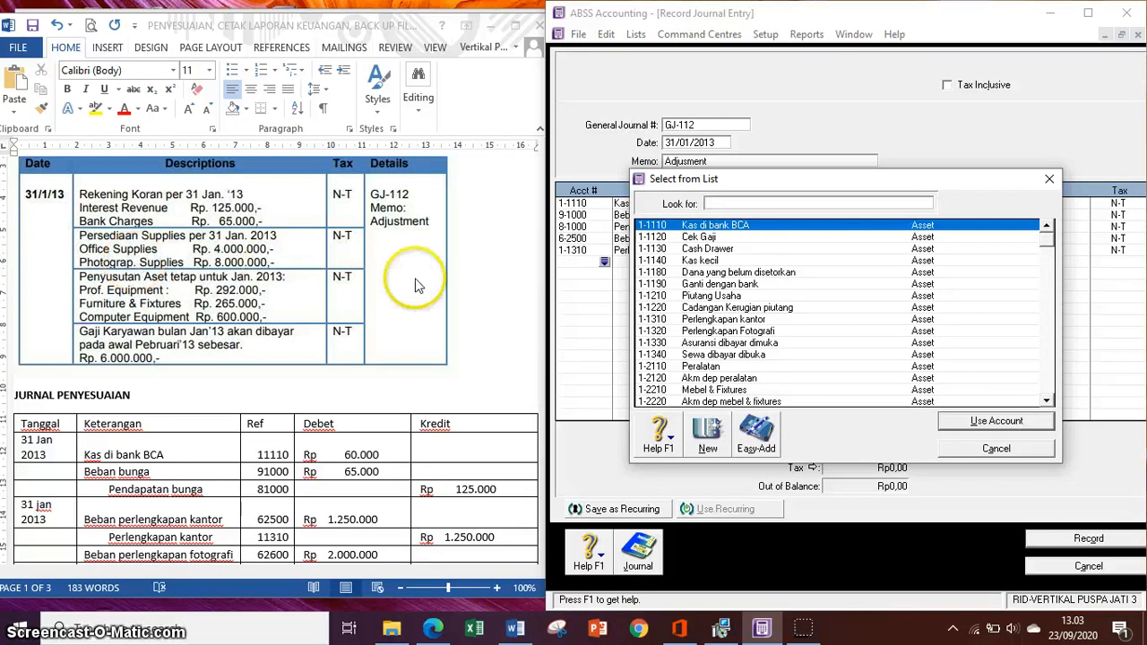
pyautogui.write('6')
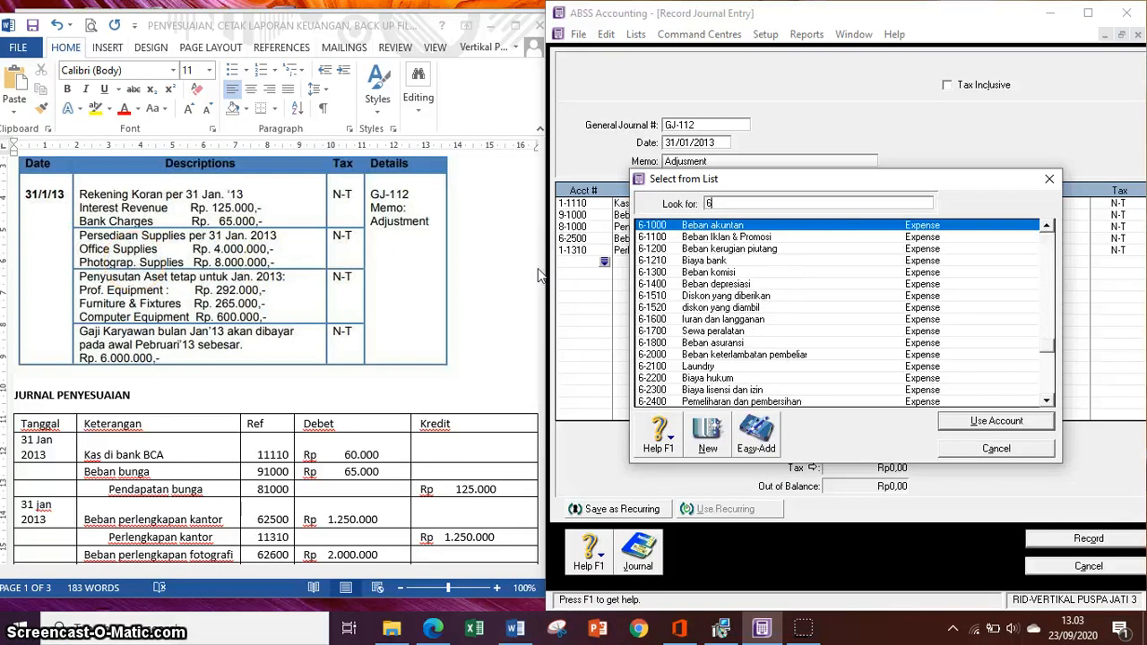
pyautogui.write('2')
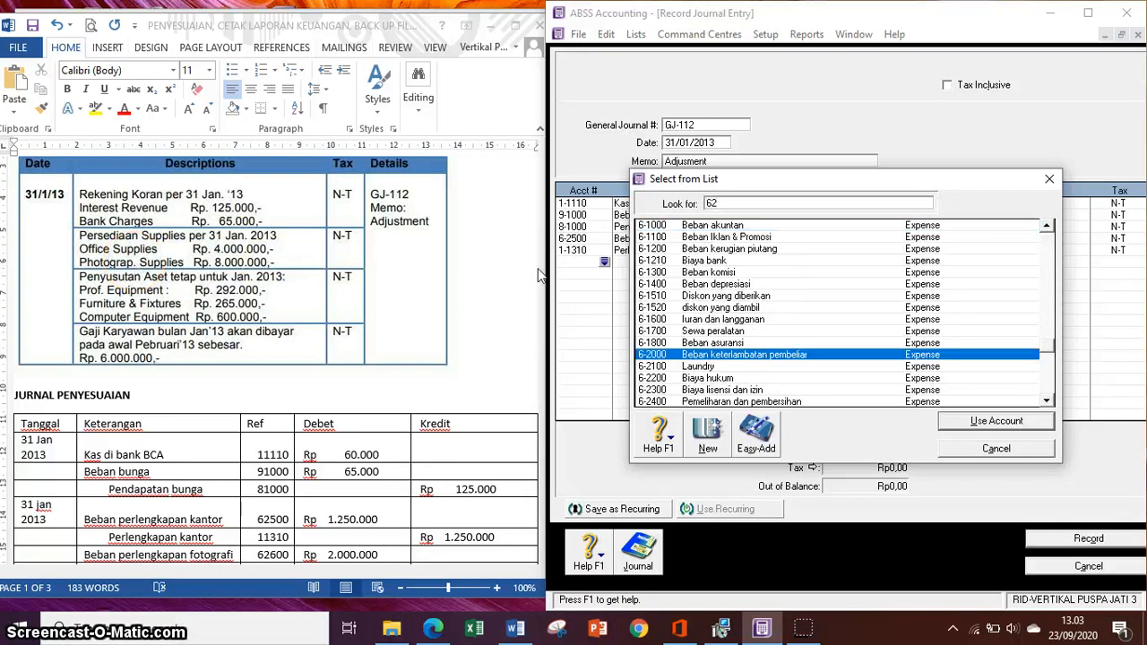
pyautogui.click(923, 390)
pyautogui.click(940, 421)
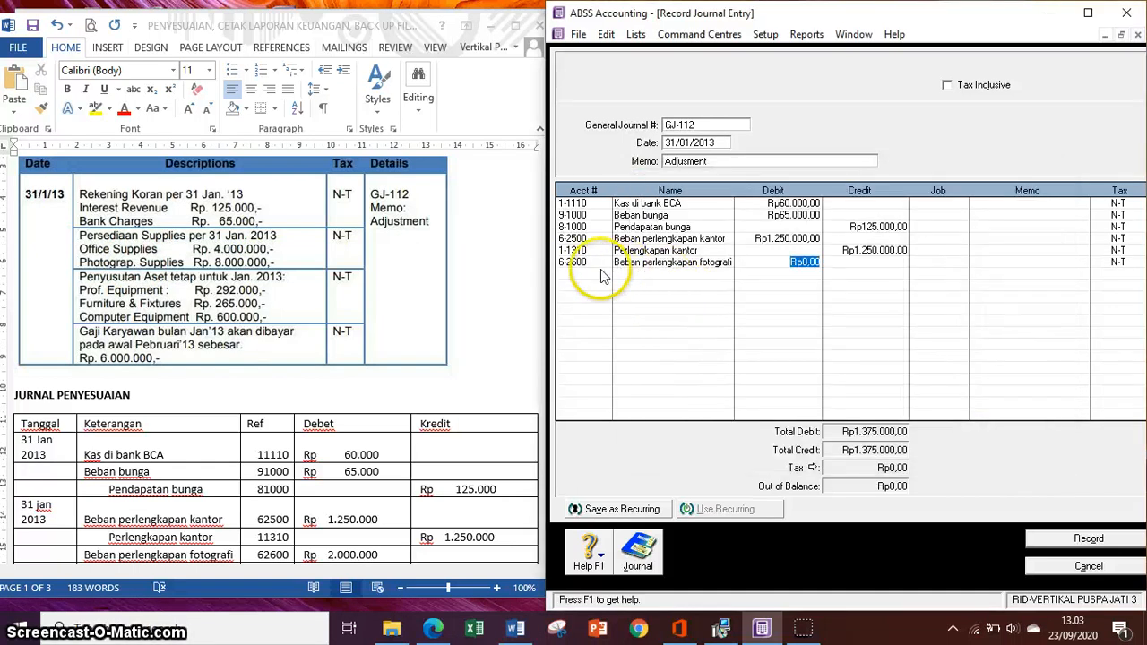
# - Add asset account 1-1320 Perlengkapan Fotografi as the seventh journal line
pyautogui.click(603, 274)
pyautogui.click(603, 273)
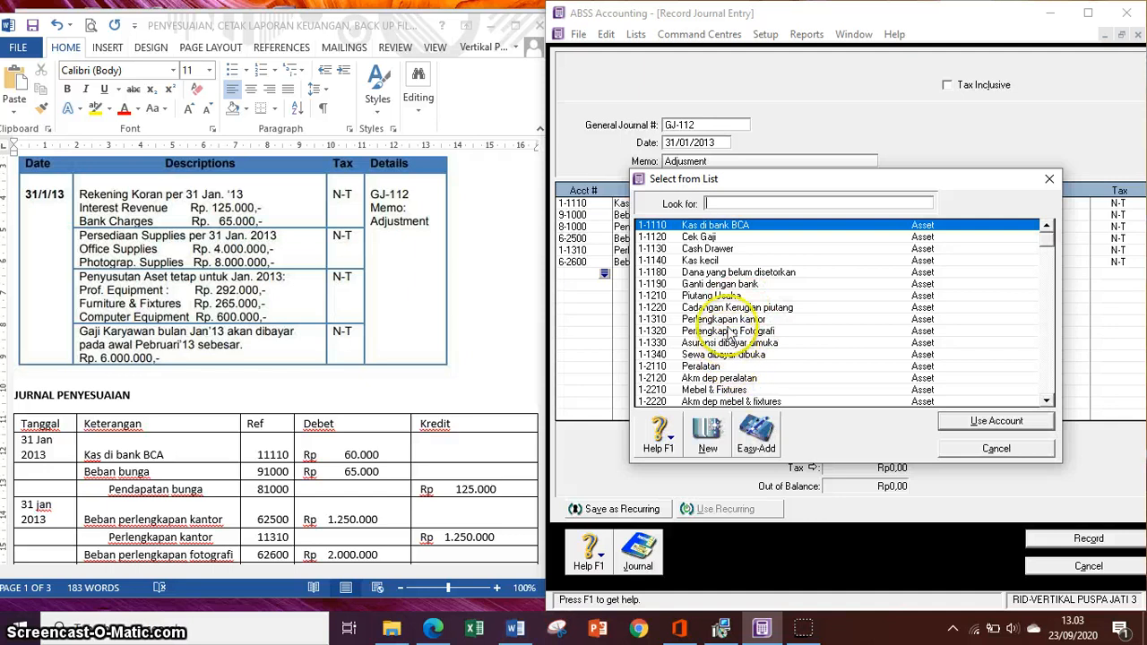
pyautogui.click(731, 332)
pyautogui.click(985, 421)
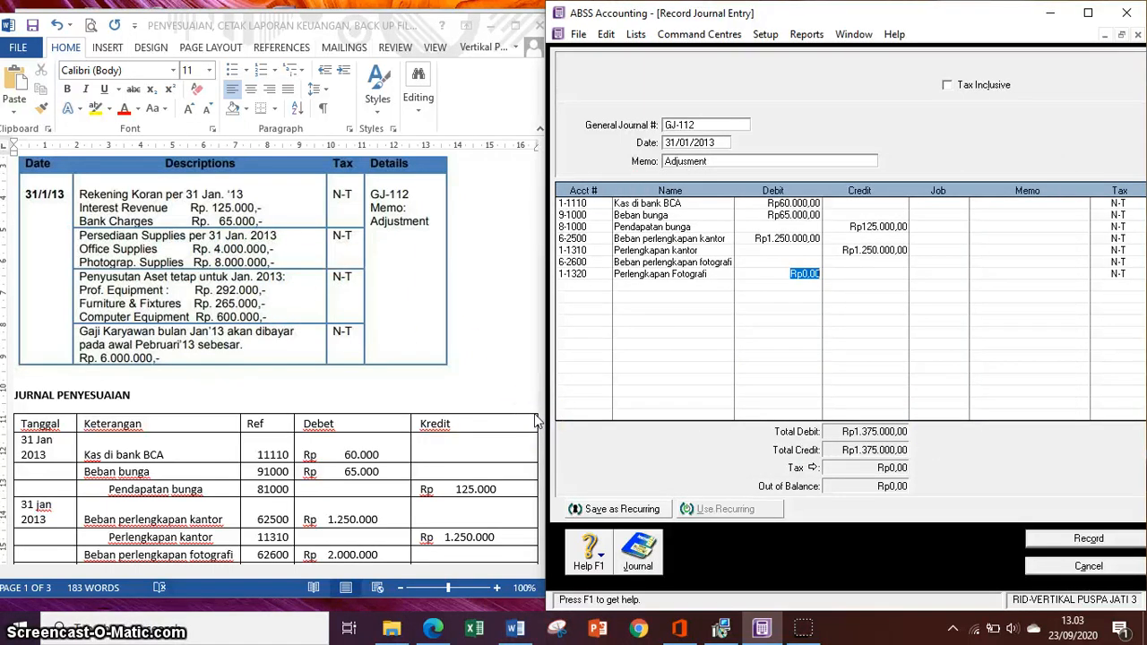
# - Look up the balance of account 1-1320 Perlengkapan Fotografi in the Accounts List and return to the journal entry
pyautogui.click(1106, 34)
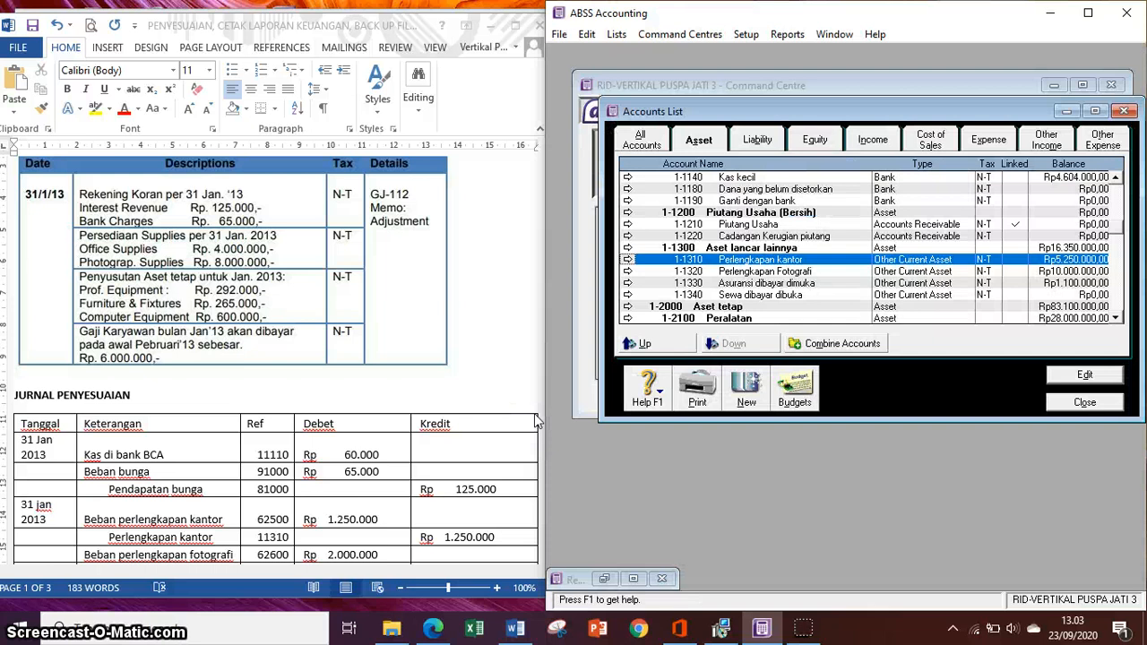
pyautogui.press('Down')
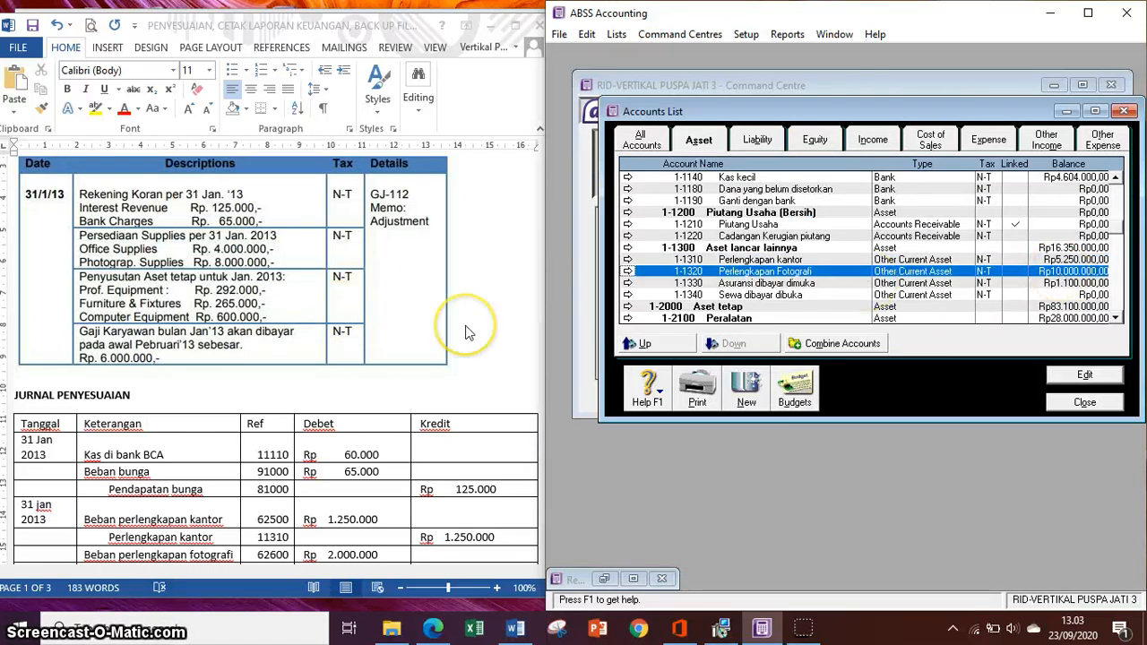
pyautogui.press('Return')
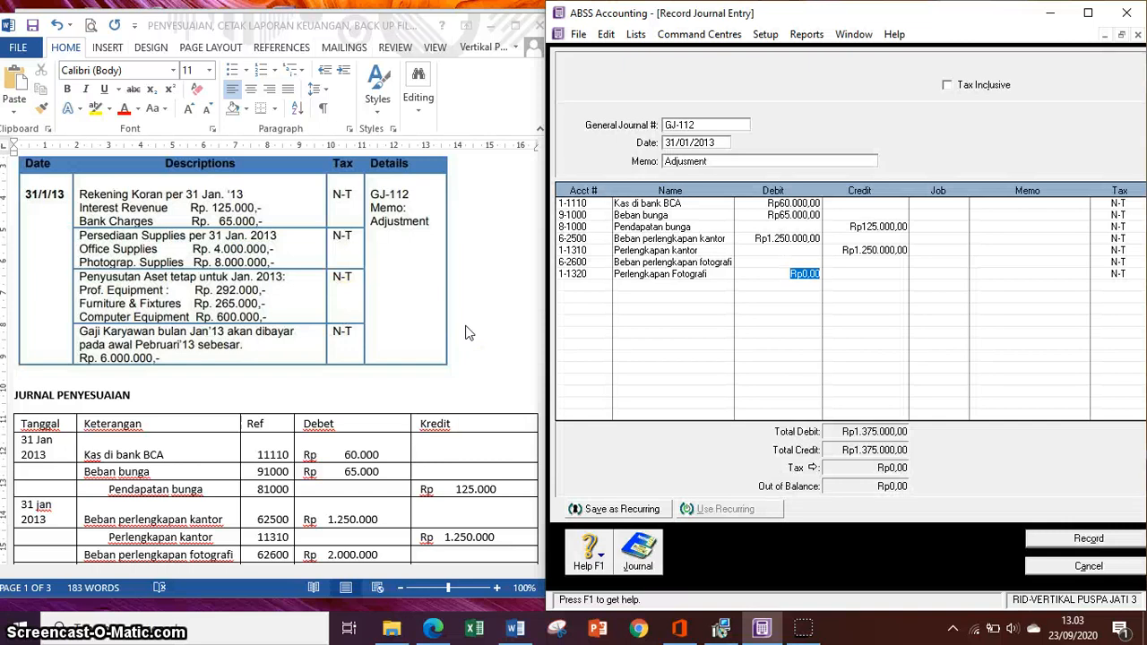
# - Enter a debit of Rp2.000.000 for Beban perlengkapan fotografi and a matching credit of Rp2.000.000 for Perlengkapan Fotografi
pyautogui.write('2.000.')
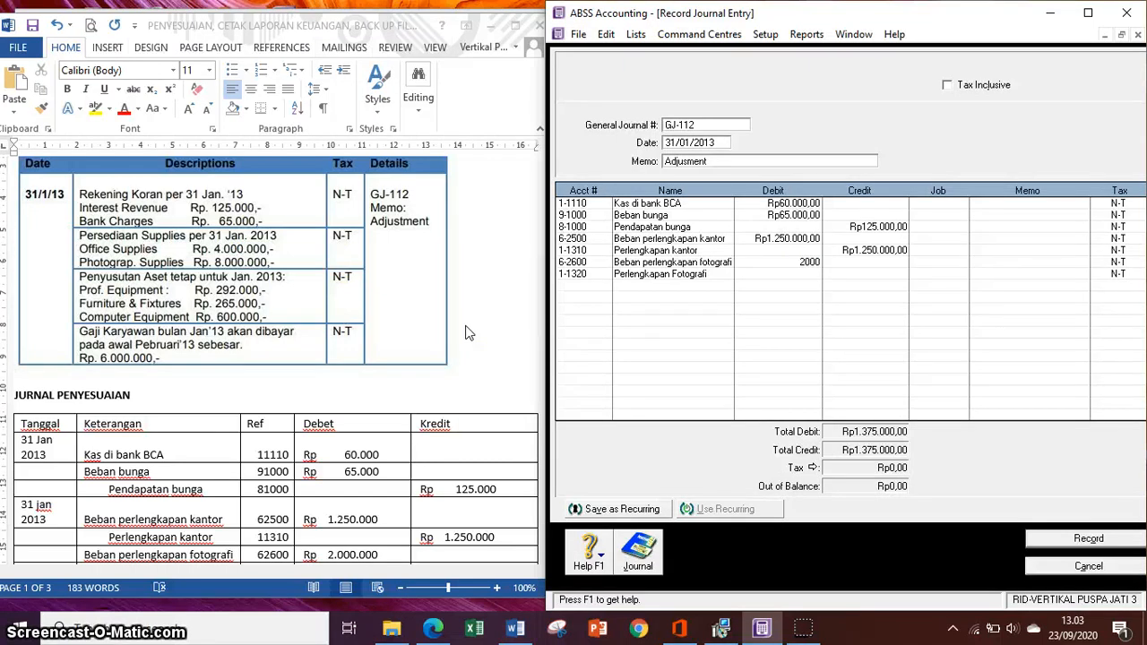
pyautogui.write('000')
pyautogui.press('Return')
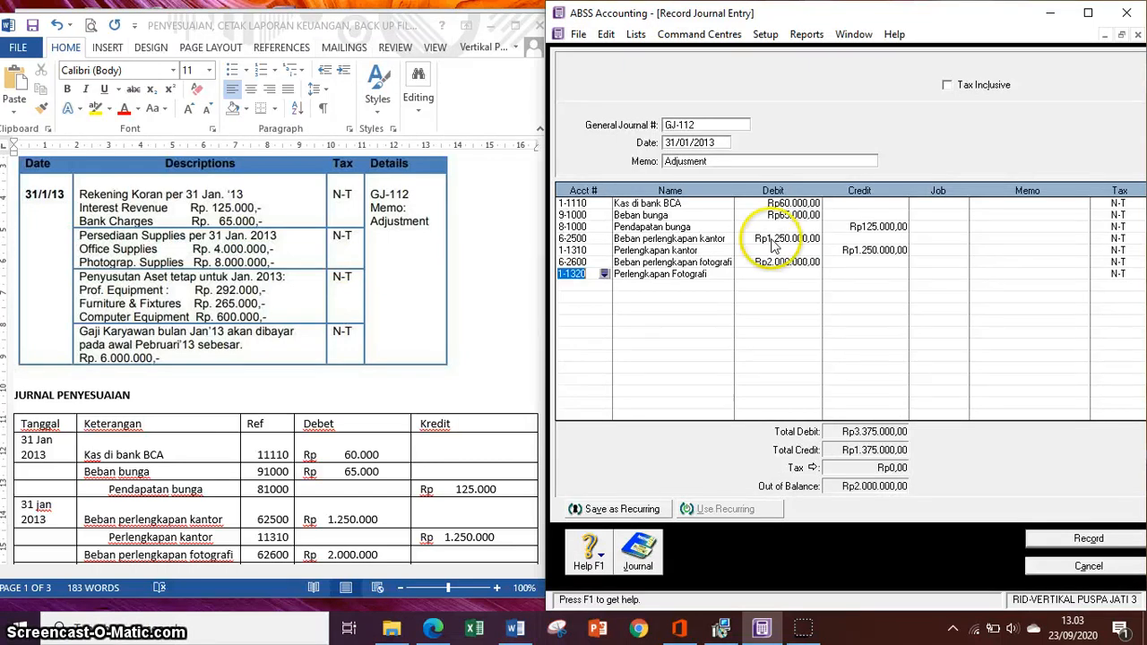
pyautogui.click(854, 274)
pyautogui.press('Return')
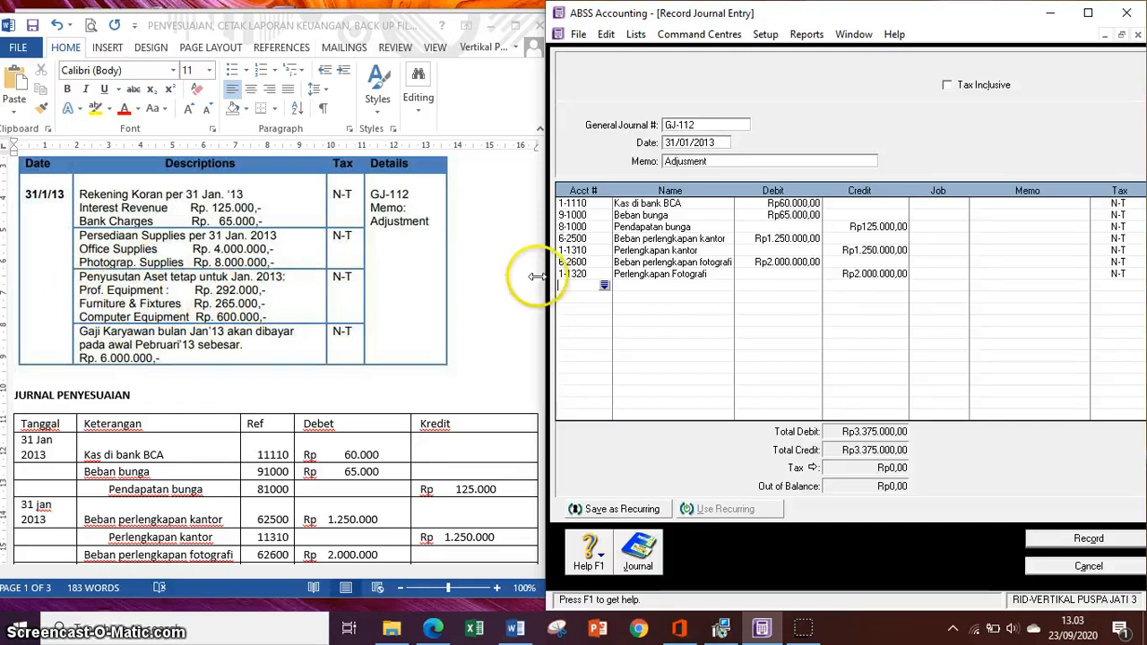
# - Check the depreciation entry in the Word journal table and add expense account 6-1400 Beban depresiasi as the eighth journal line
pyautogui.press('Tab')
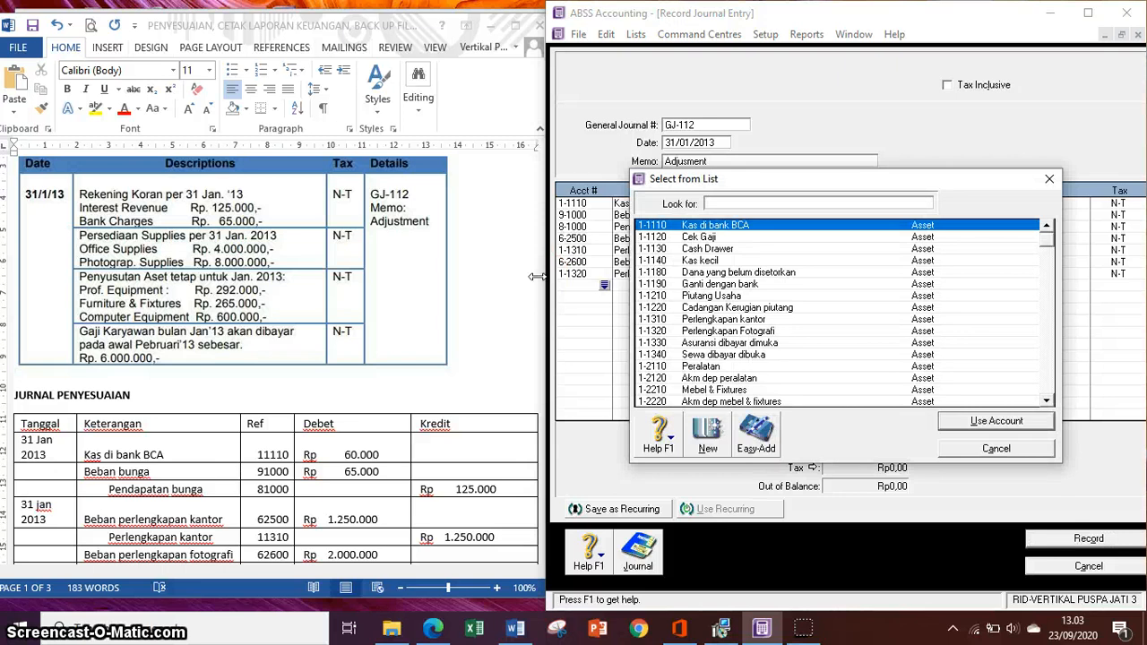
pyautogui.write('6')
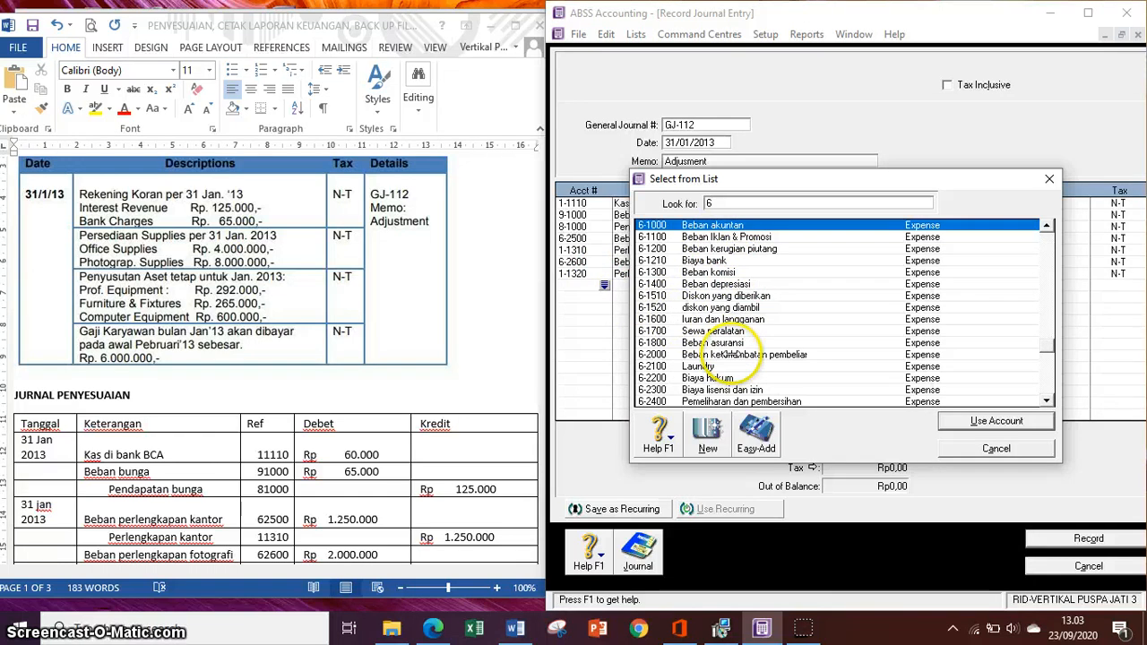
pyautogui.scroll(-3, 730, 354)
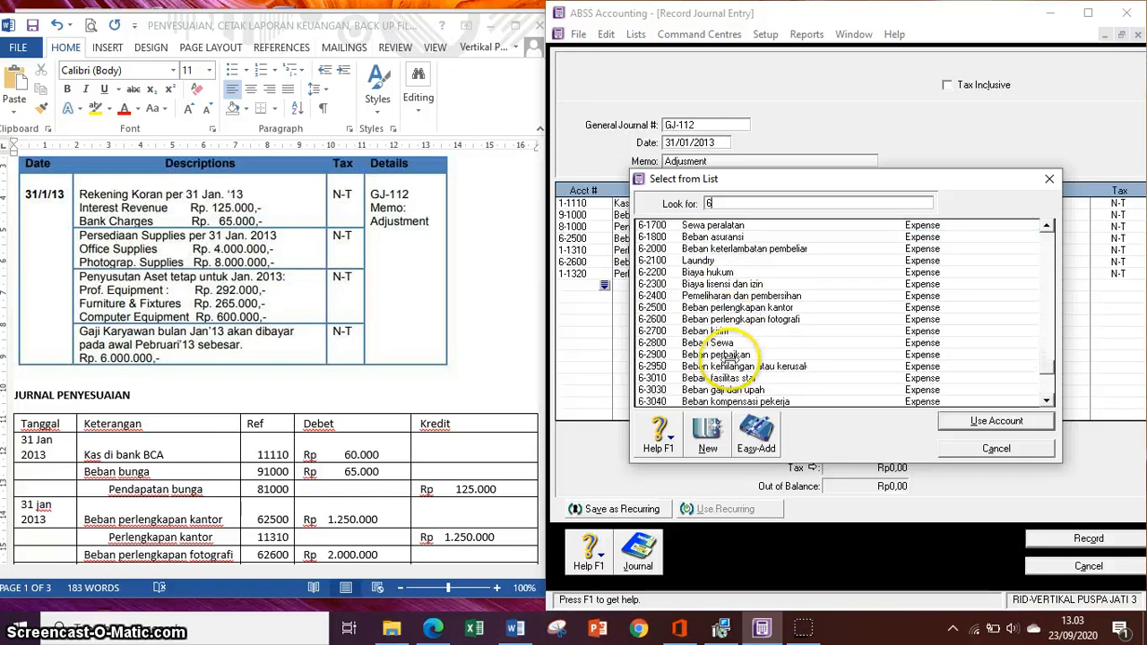
pyautogui.click(400, 431)
pyautogui.scroll(-2, 448, 431)
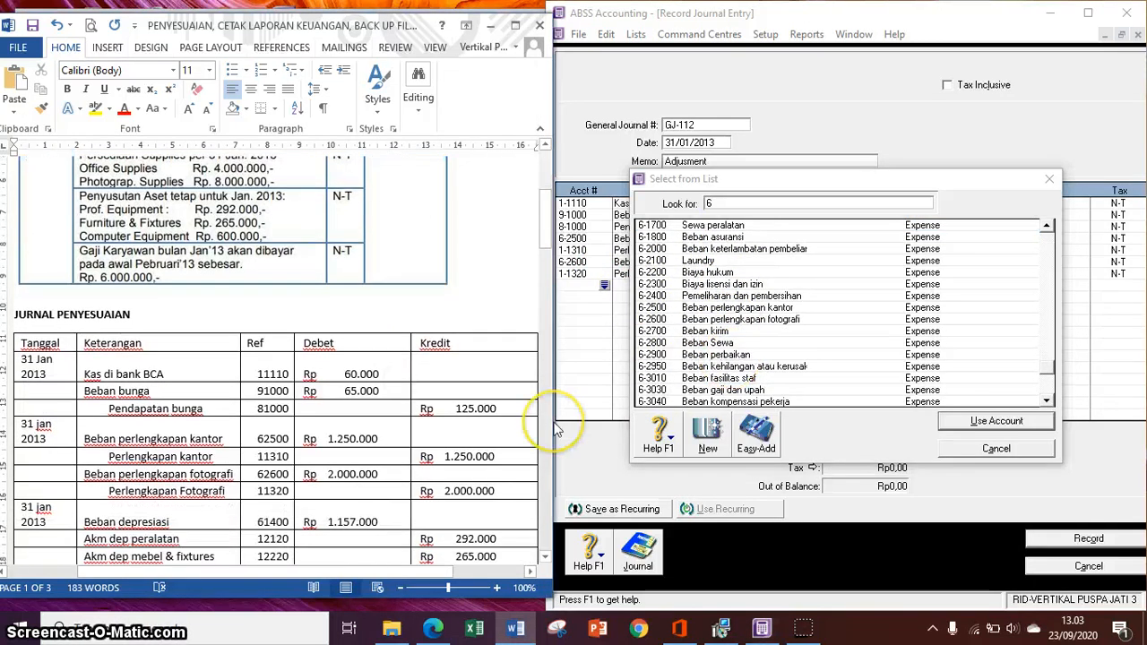
pyautogui.scroll(1, 555, 431)
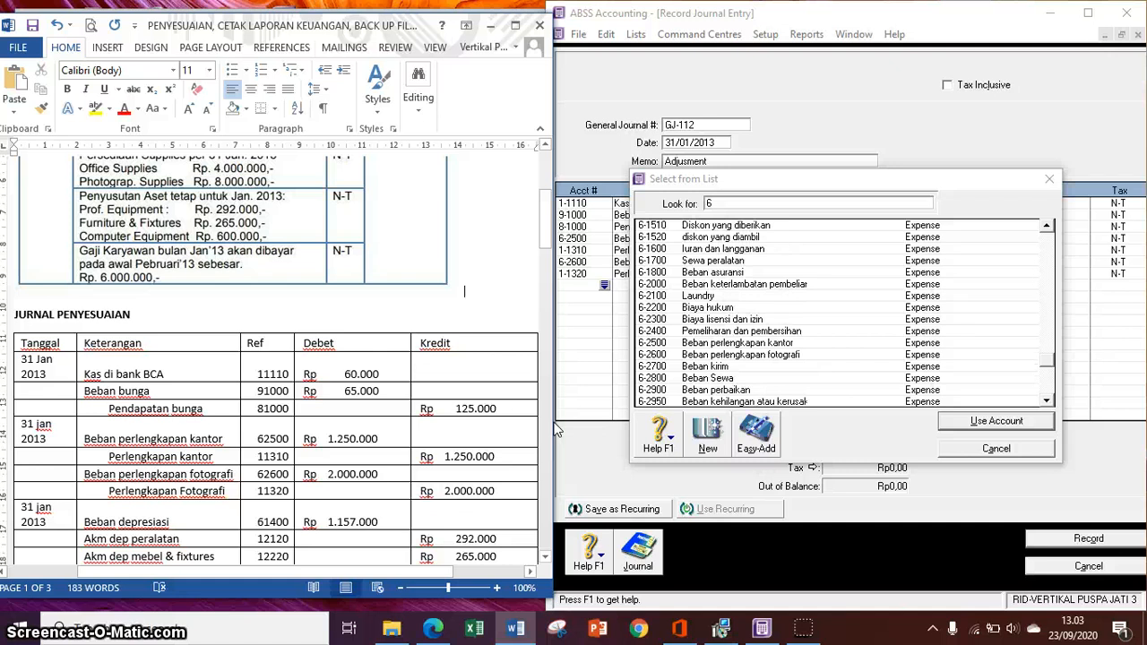
pyautogui.scroll(1, 556, 431)
pyautogui.click(708, 249)
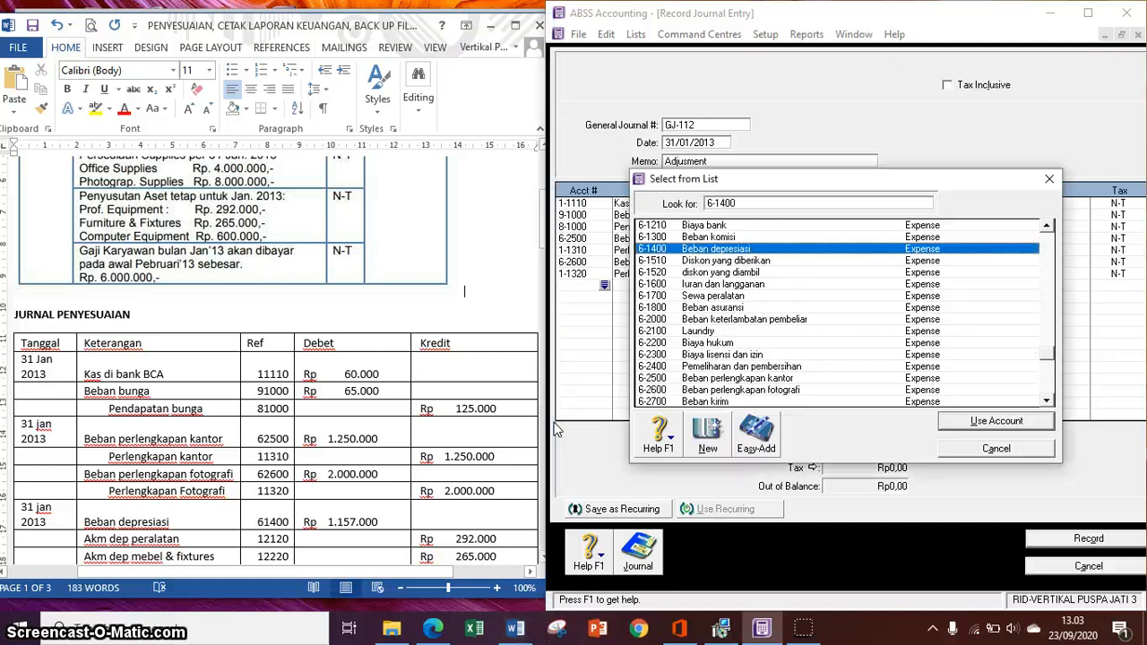
pyautogui.click(996, 420)
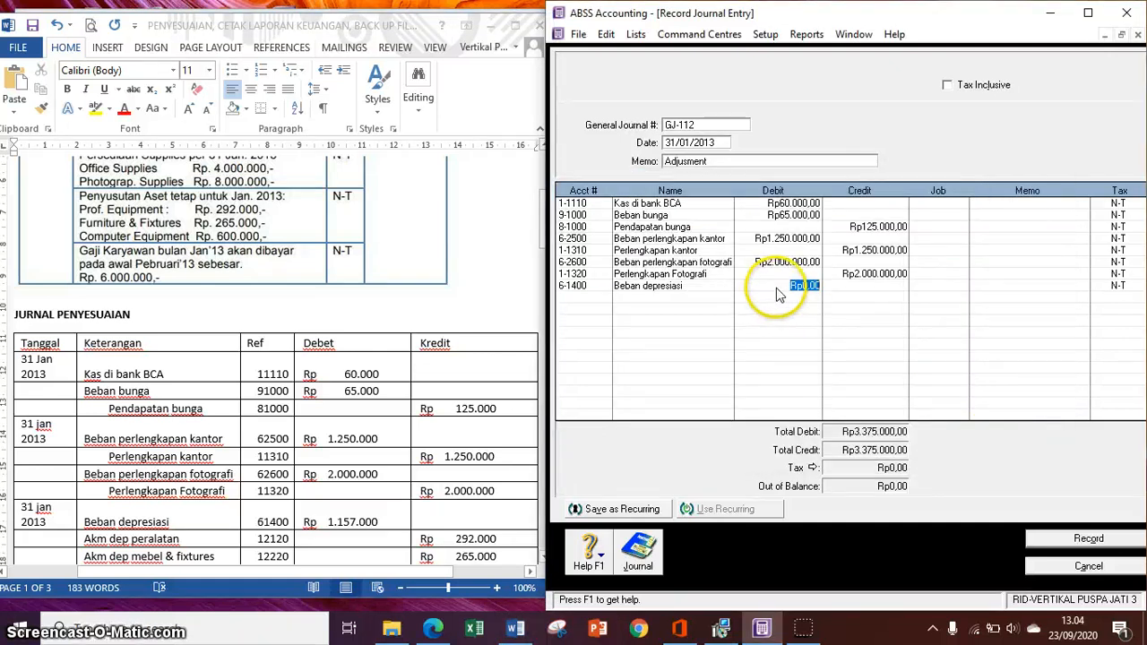
# - Add asset account 1-2120 Akm dep peralatan as the ninth journal line
pyautogui.click(363, 258)
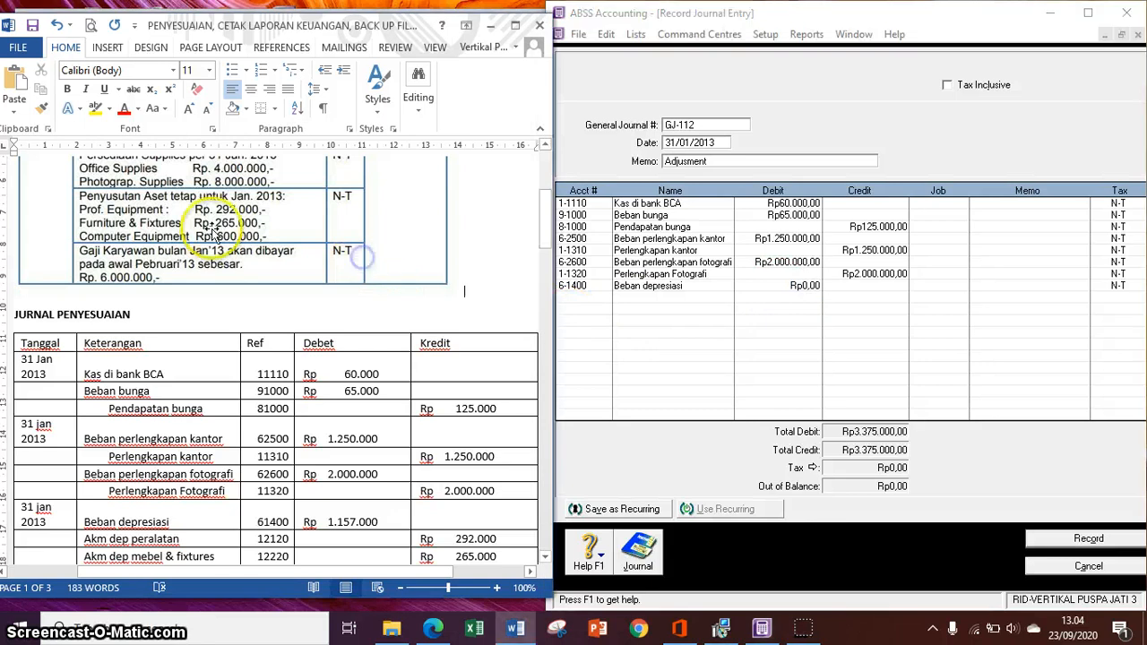
pyautogui.click(559, 312)
pyautogui.press('Return')
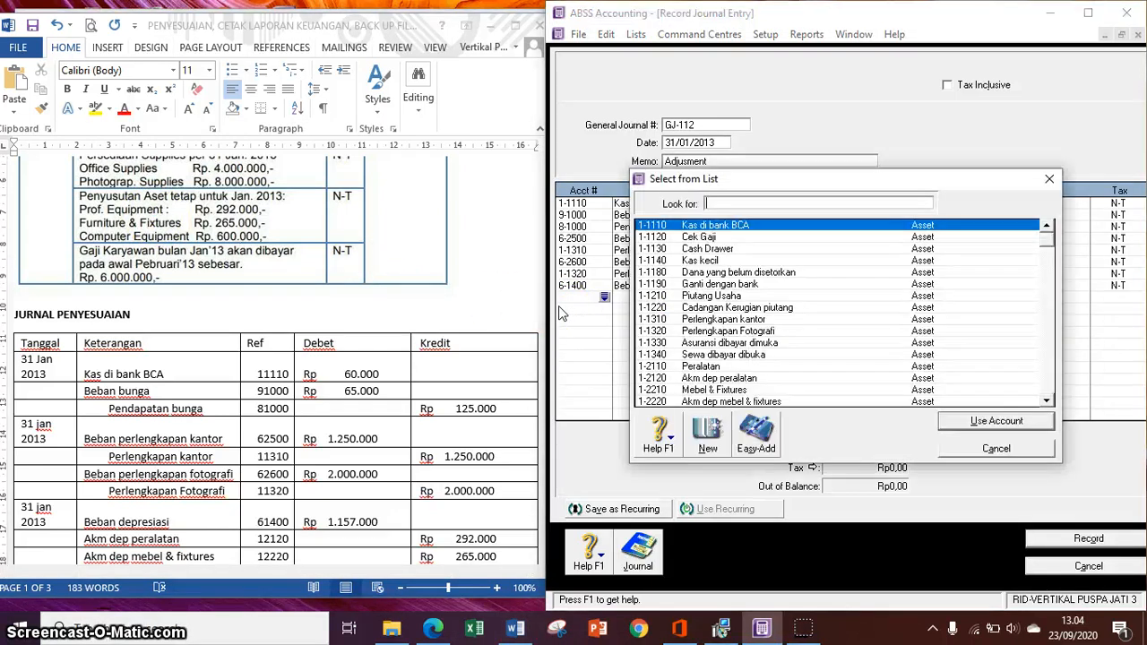
pyautogui.write('1-2120')
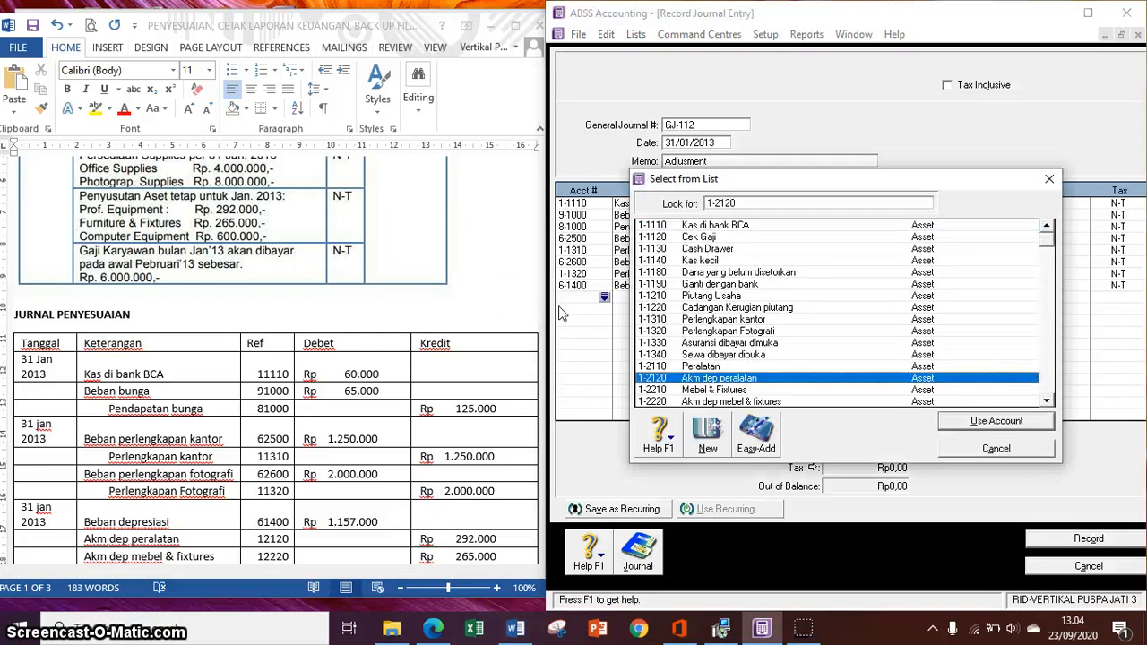
pyautogui.click(963, 421)
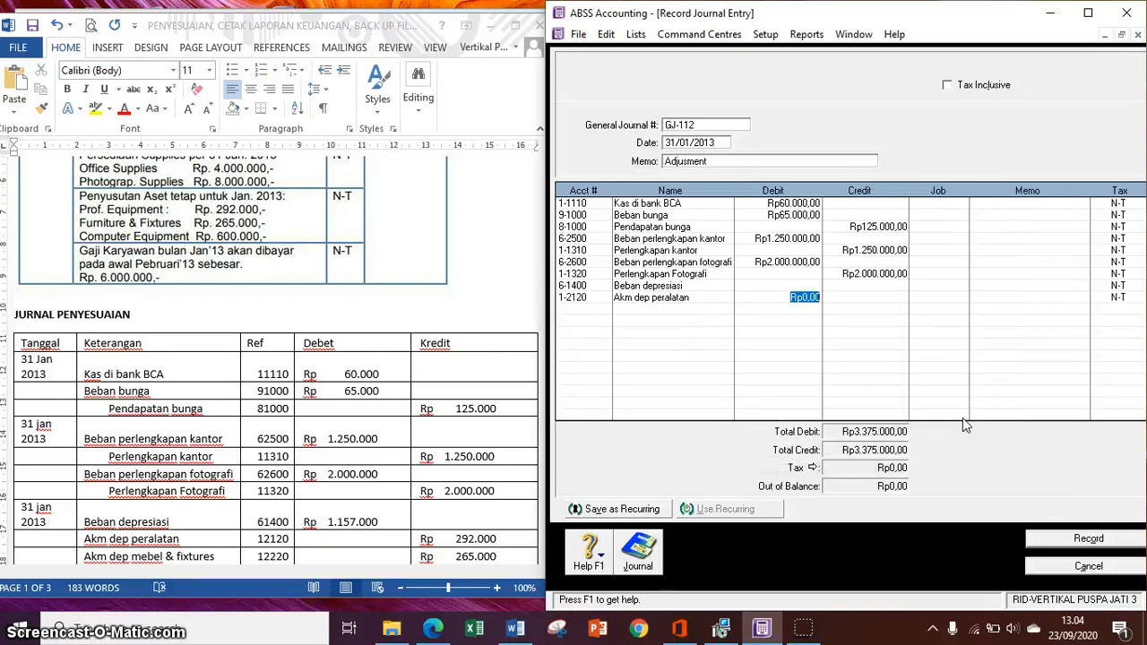
# - Add asset account 1-2210 Mebel & Fixtures as the tenth journal line
pyautogui.click(586, 309)
pyautogui.click(605, 309)
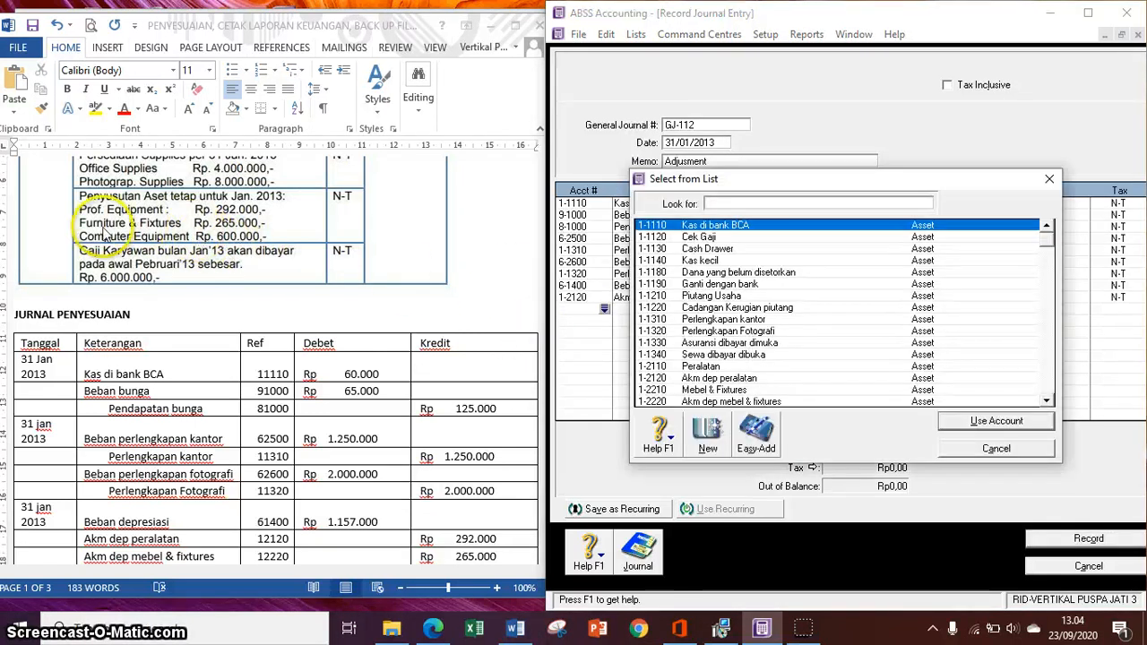
pyautogui.write('1-2210')
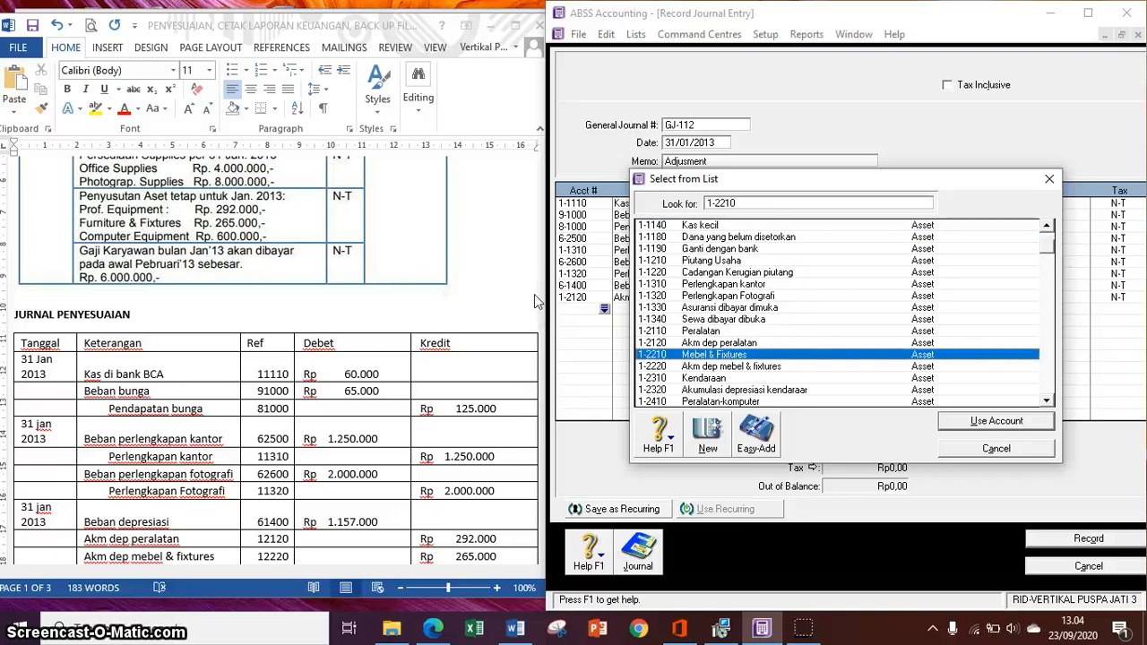
pyautogui.press('Return')
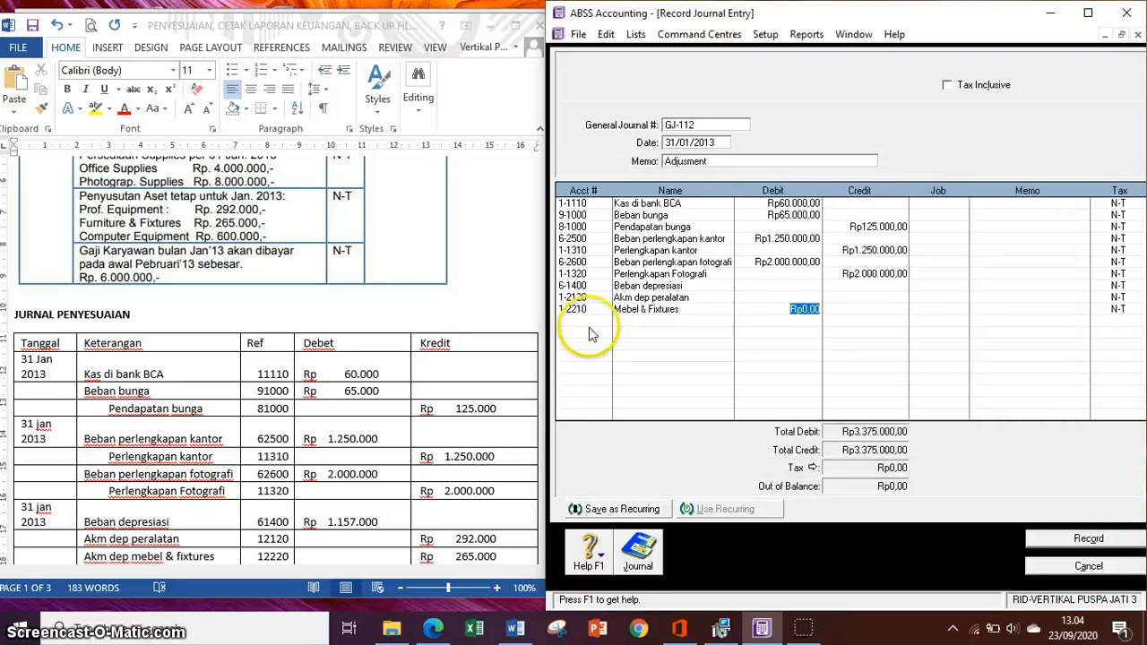
pyautogui.click(591, 334)
pyautogui.click(604, 322)
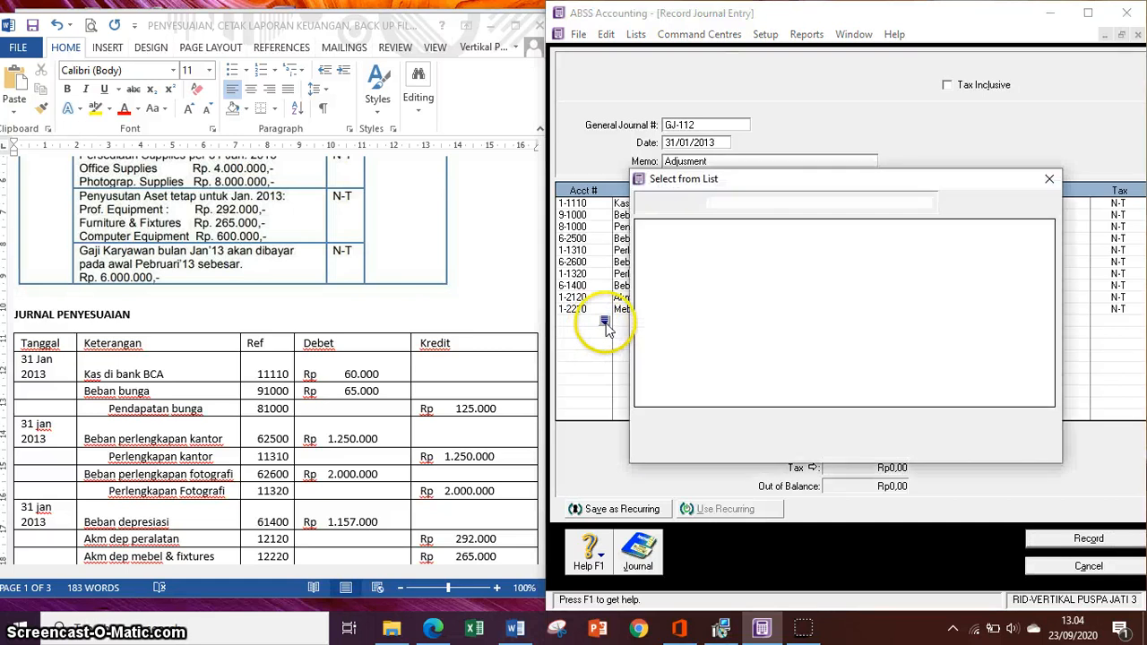
pyautogui.click(1048, 178)
# - Change the account on the tenth journal line to 1-2220 Akm dep mebel & fixtures
pyautogui.click(598, 310)
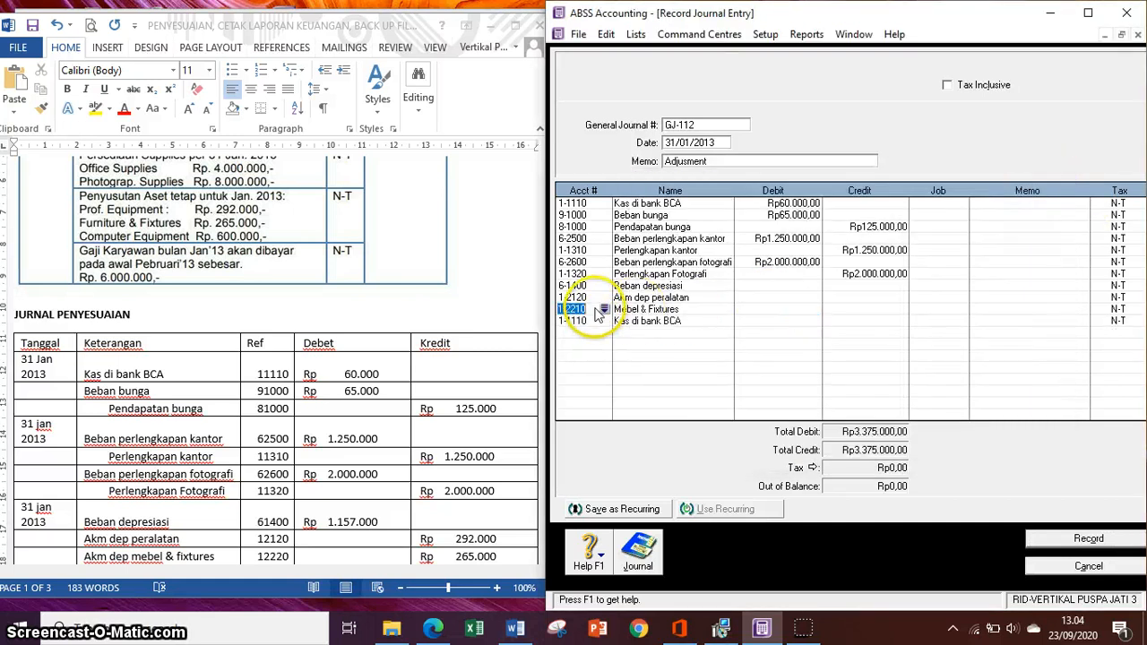
pyautogui.click(604, 310)
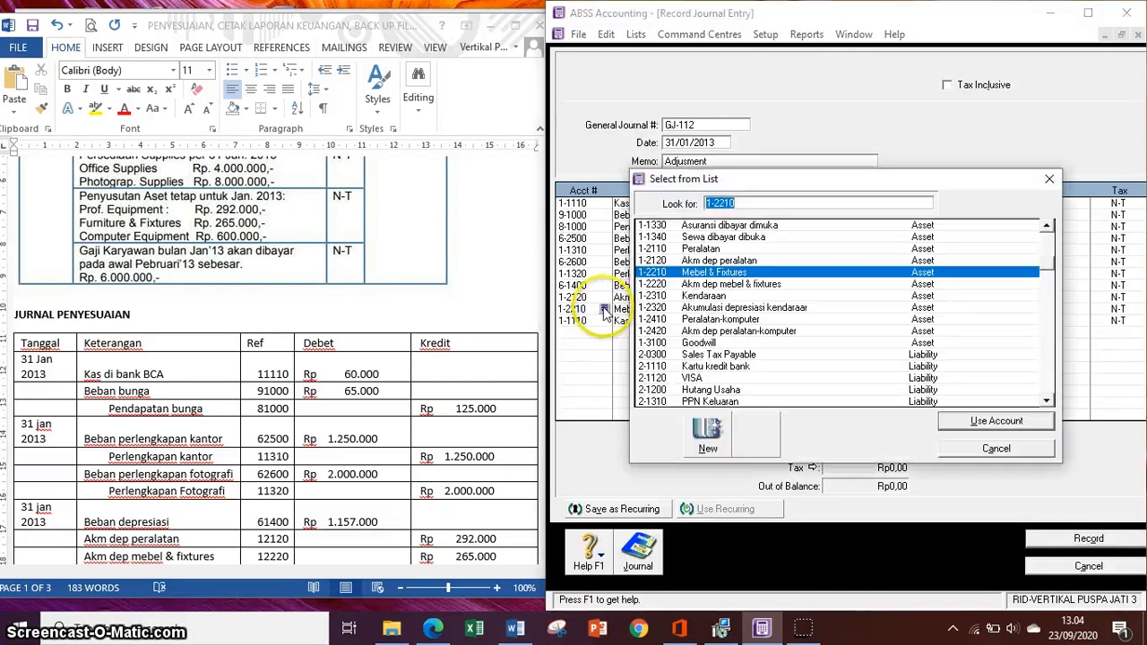
pyautogui.scroll(-8, 712, 363)
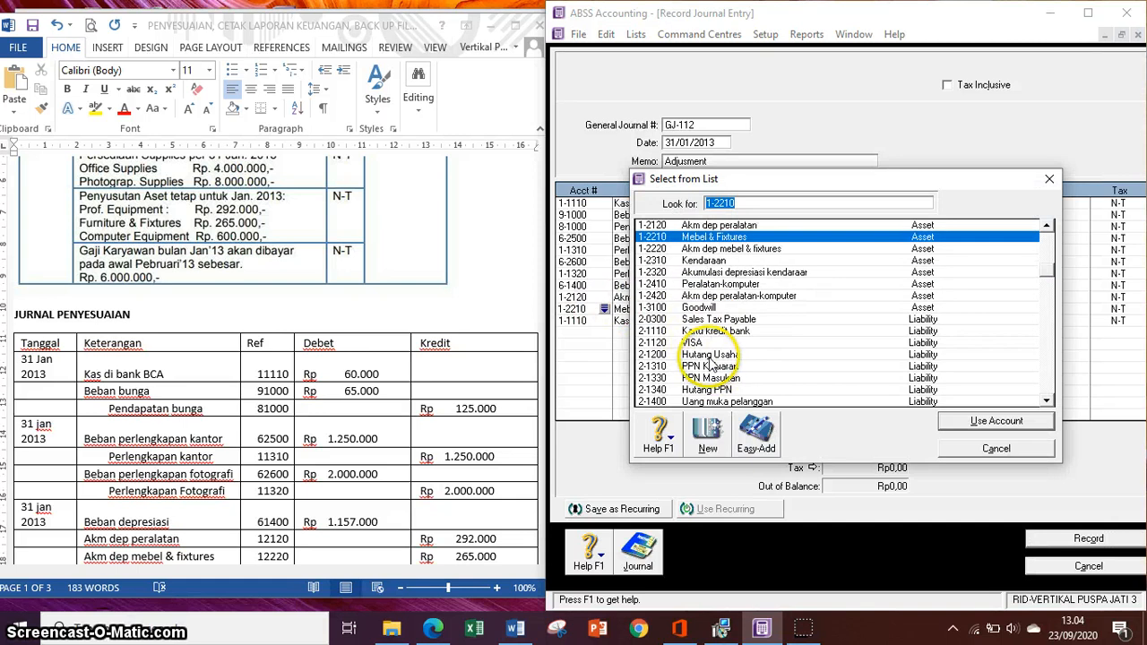
pyautogui.scroll(10, 716, 374)
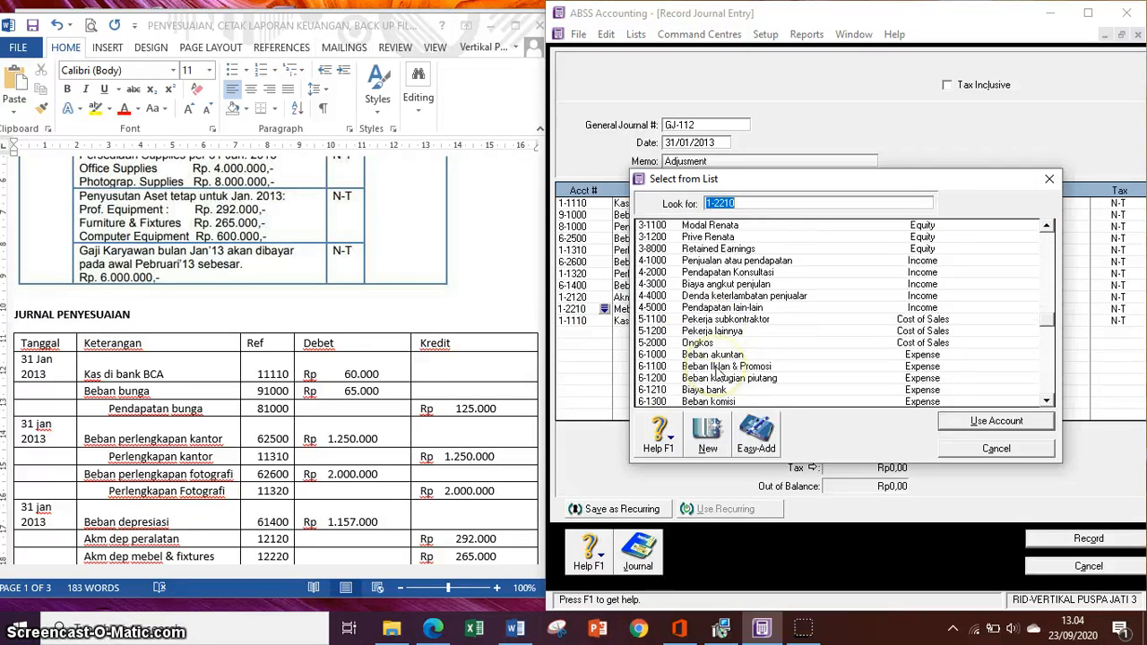
pyautogui.scroll(-1, 721, 359)
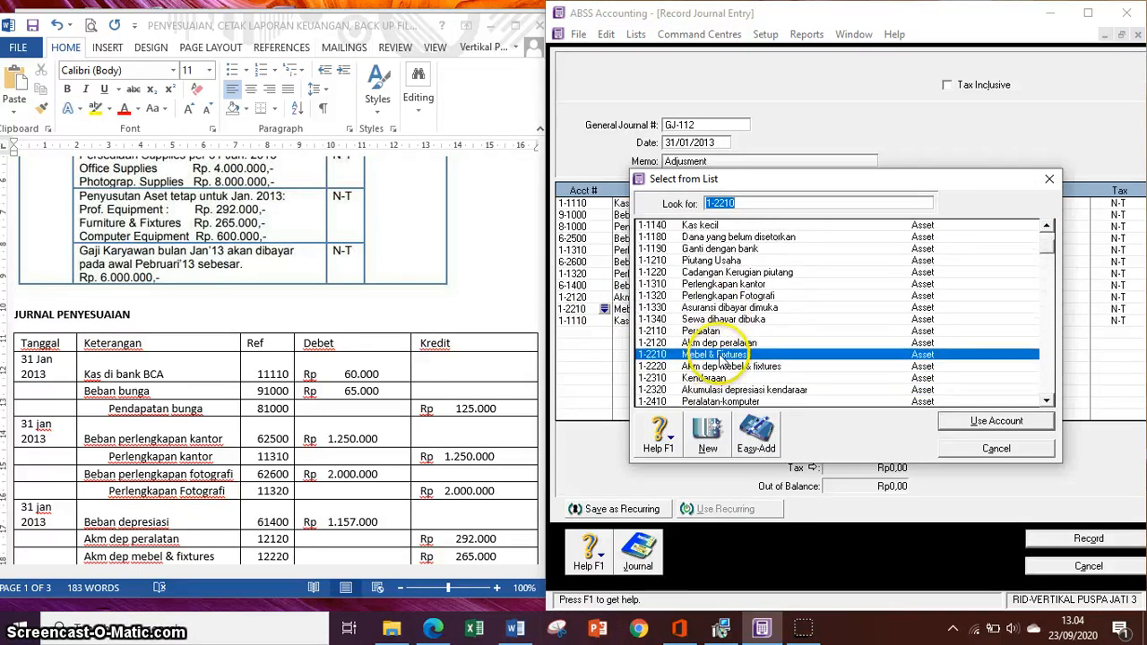
pyautogui.click(726, 367)
pyautogui.click(996, 421)
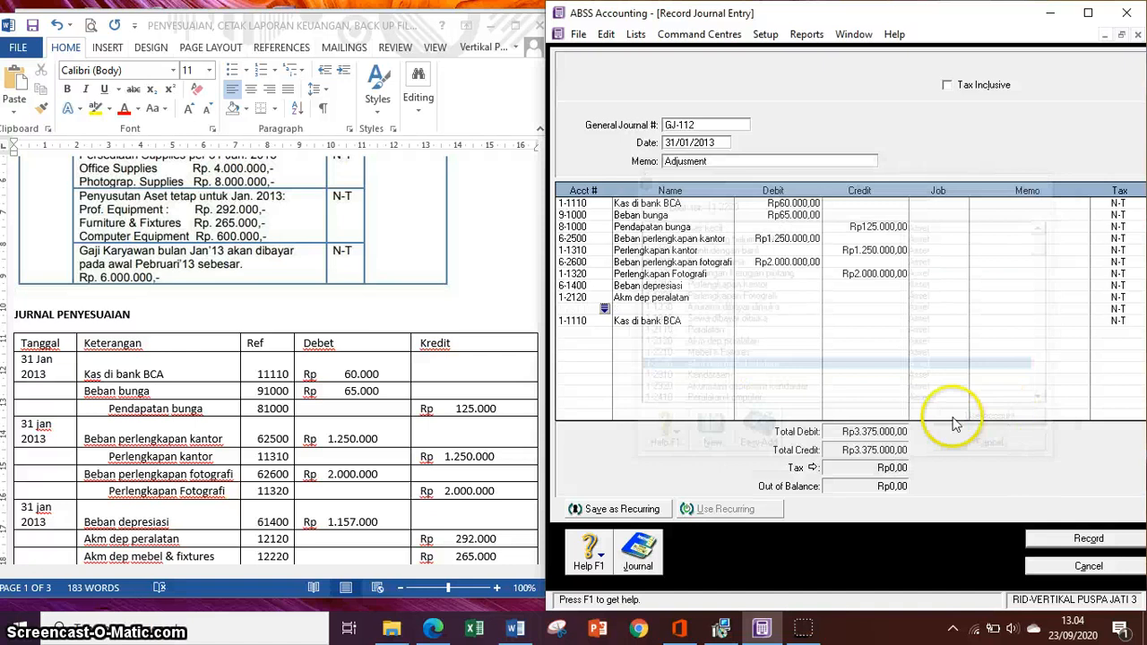
# - Set the account on the eleventh journal line to 1-2420 Akm dep peralatan-komputer
pyautogui.click(594, 322)
pyautogui.click(604, 322)
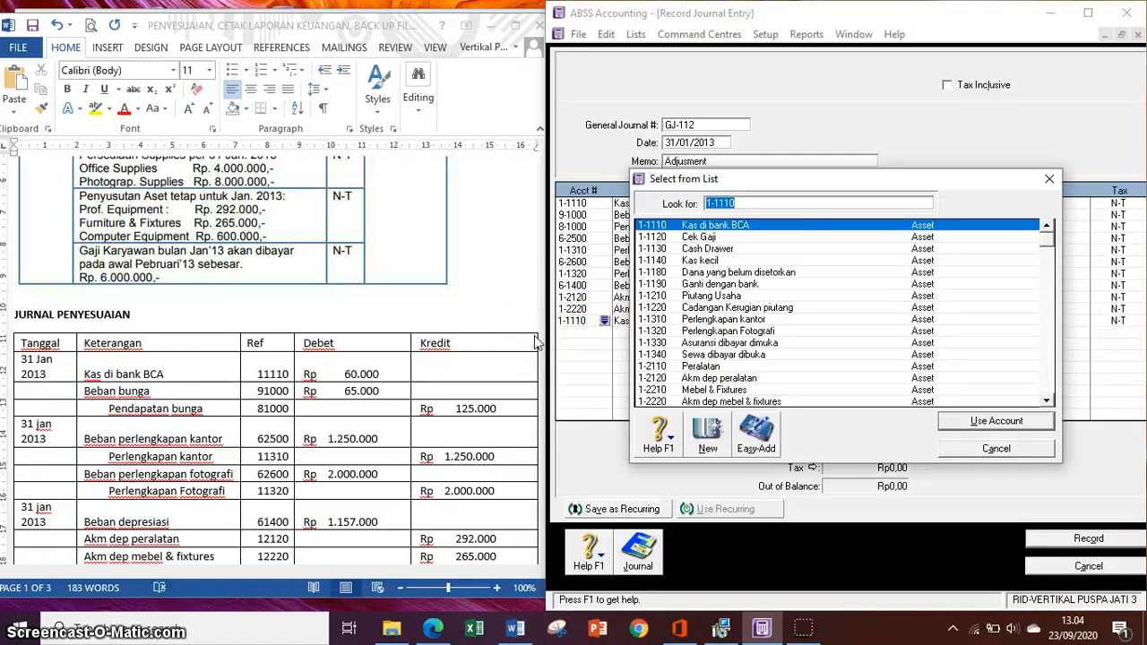
pyautogui.scroll(-4, 535, 340)
pyautogui.click(751, 378)
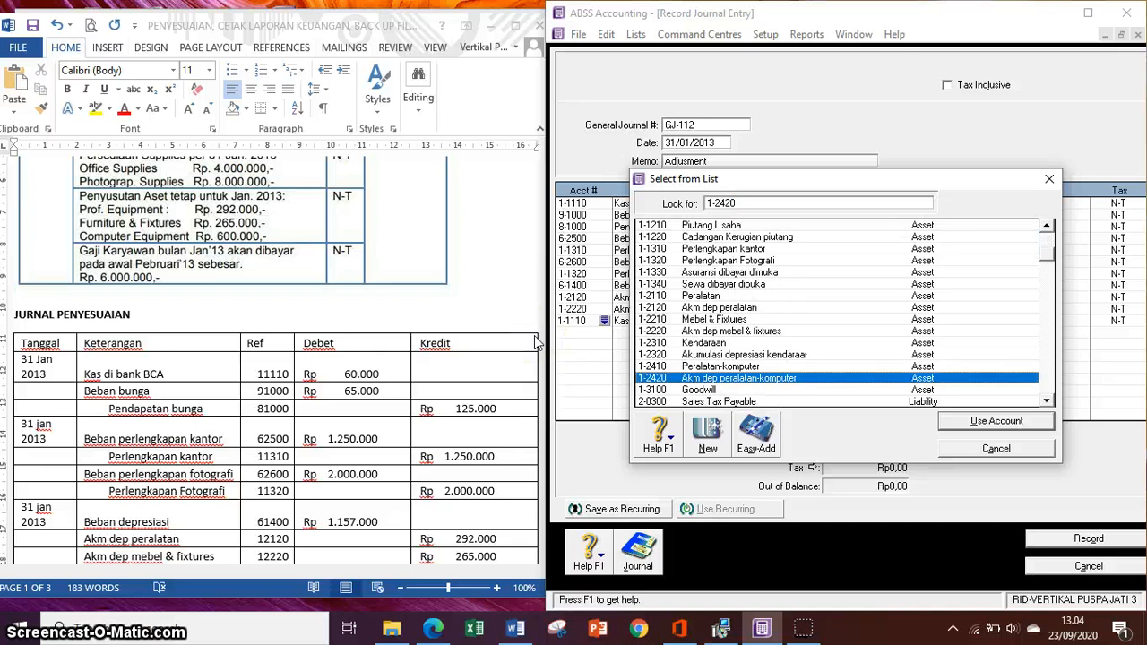
pyautogui.click(996, 421)
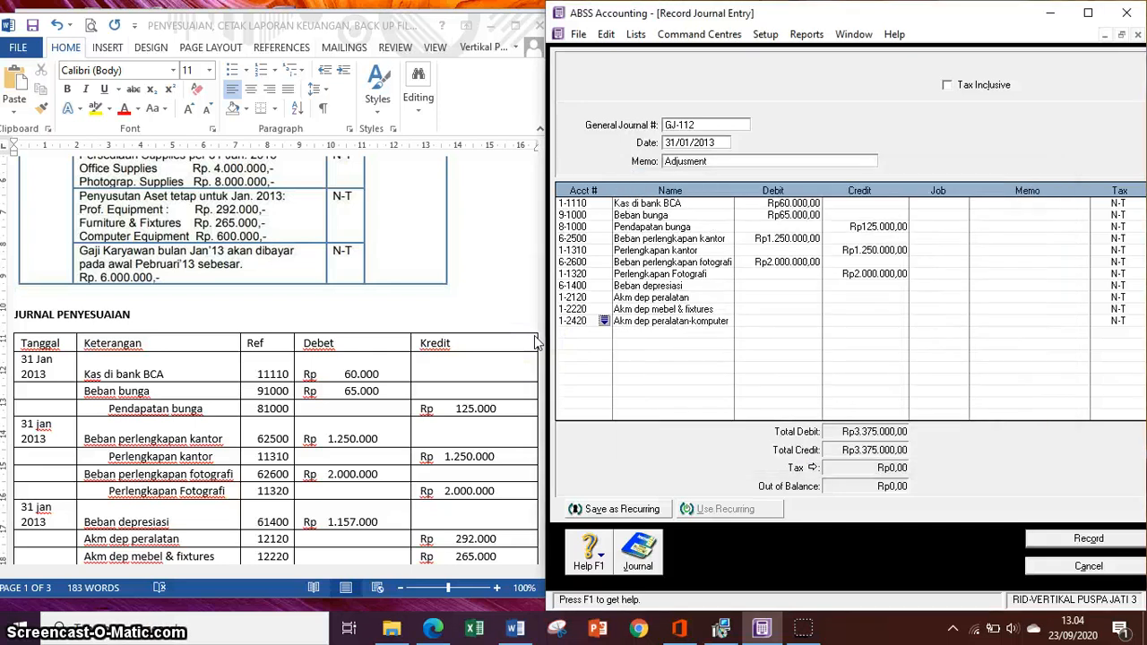
# - Enter credits of Rp292.000, Rp265.000 and Rp600.000 for accounts 1-2120, 1-2220 and 1-2420, and a debit of Rp1.157.000 for Beban depresiasi
pyautogui.click(862, 298)
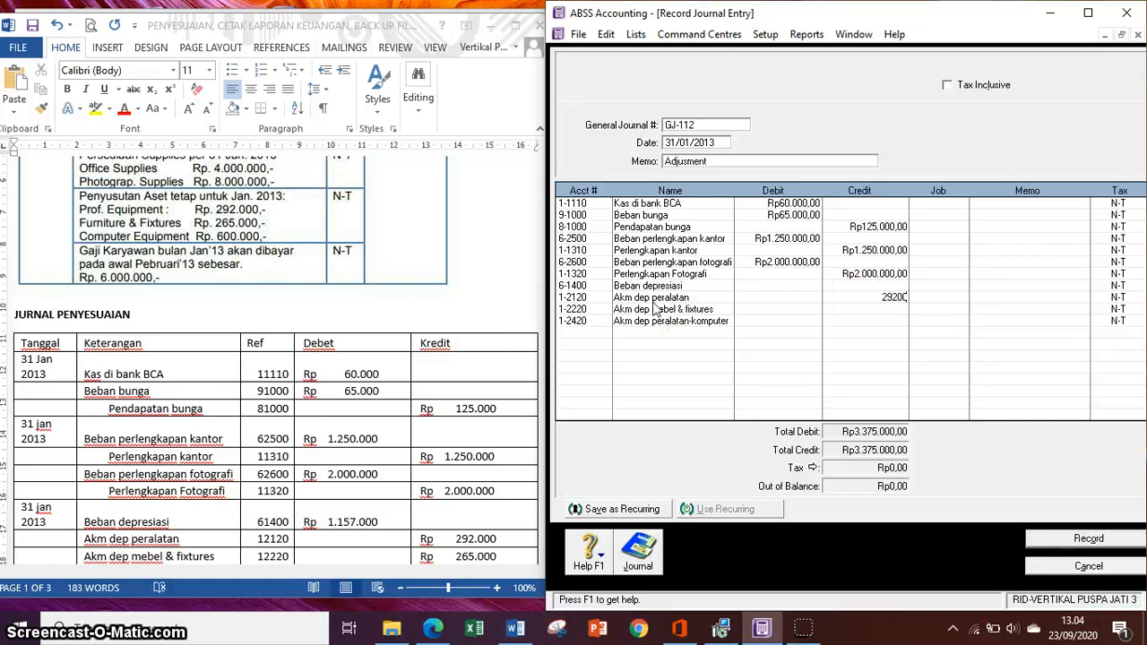
pyautogui.press('Return')
pyautogui.write('265.000')
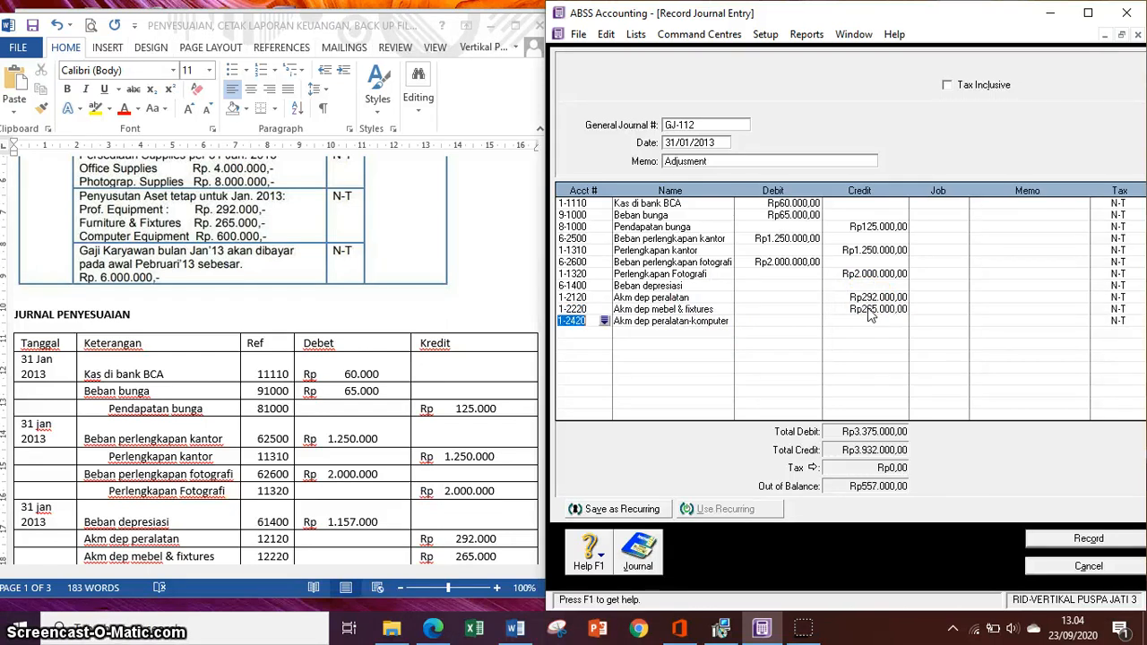
pyautogui.click(891, 322)
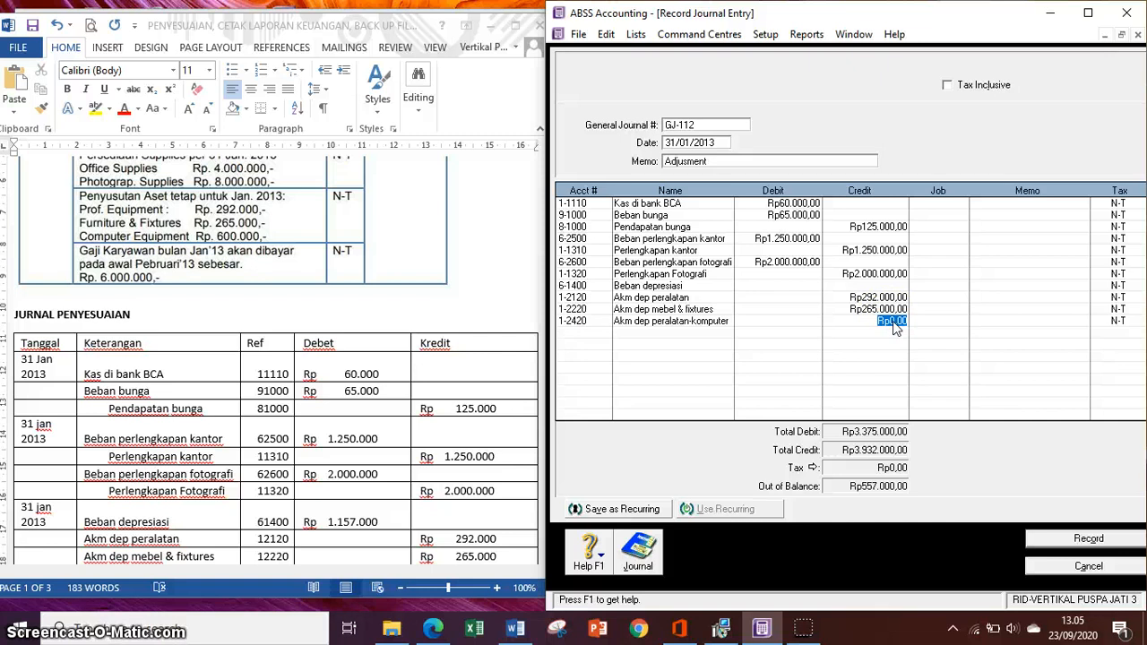
pyautogui.write('600.000')
pyautogui.press('Return')
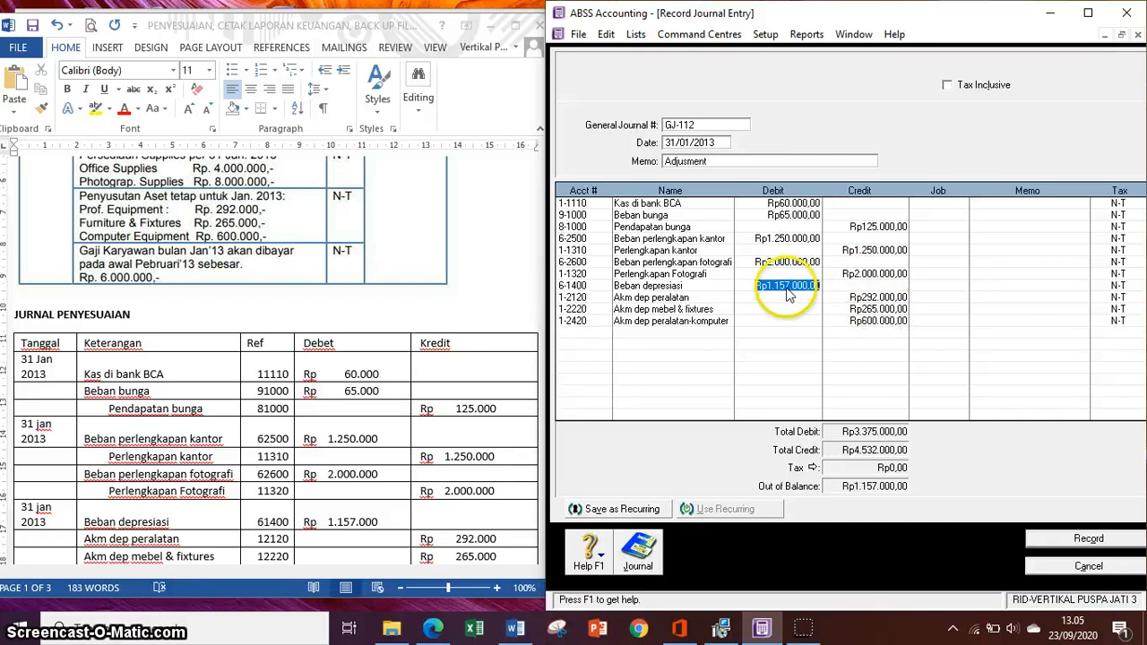
pyautogui.press('Return')
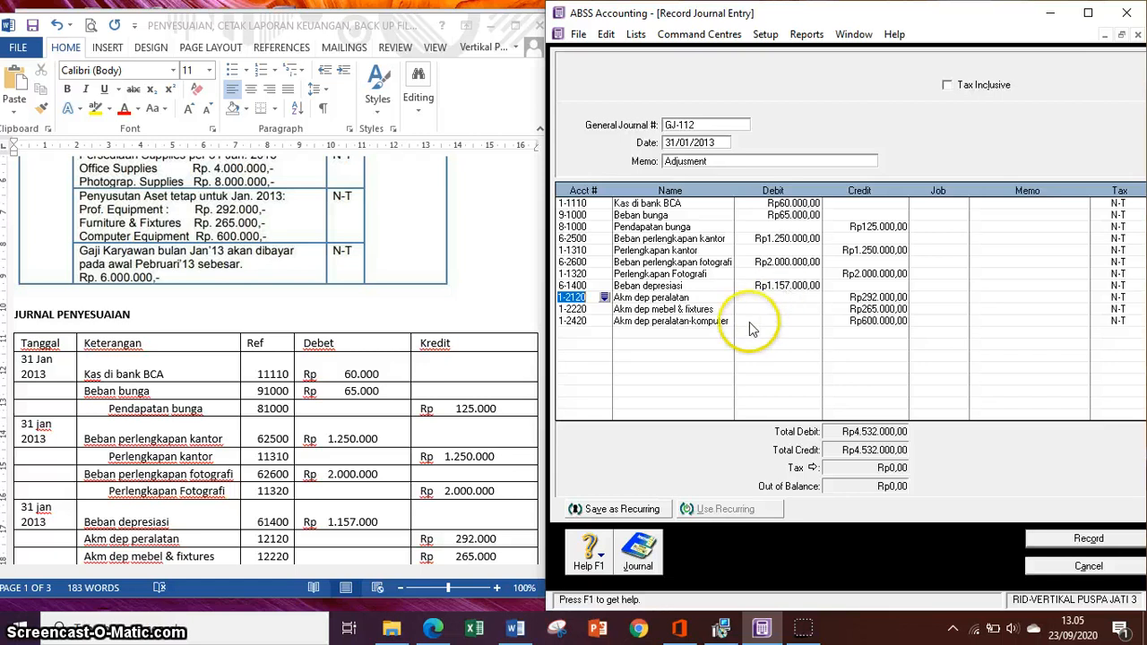
# - Add expense account 6-3030 Beban gaji dan upah as the twelfth journal line with a debit of Rp6.000.000
pyautogui.click(597, 336)
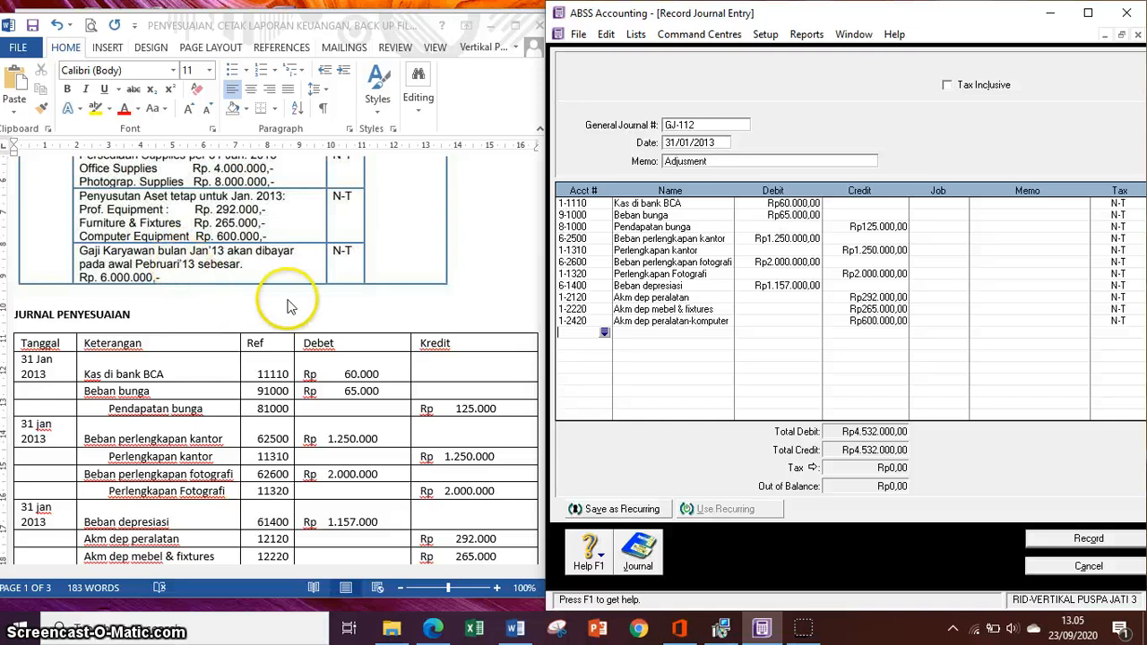
pyautogui.press('Return')
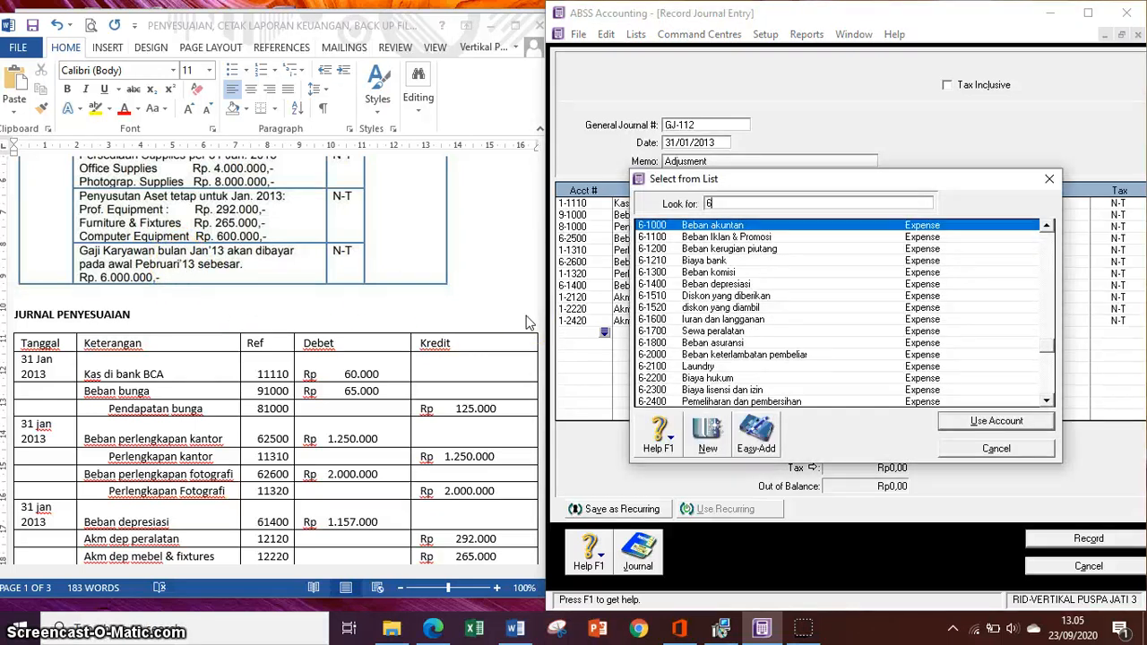
pyautogui.scroll(-1, 727, 309)
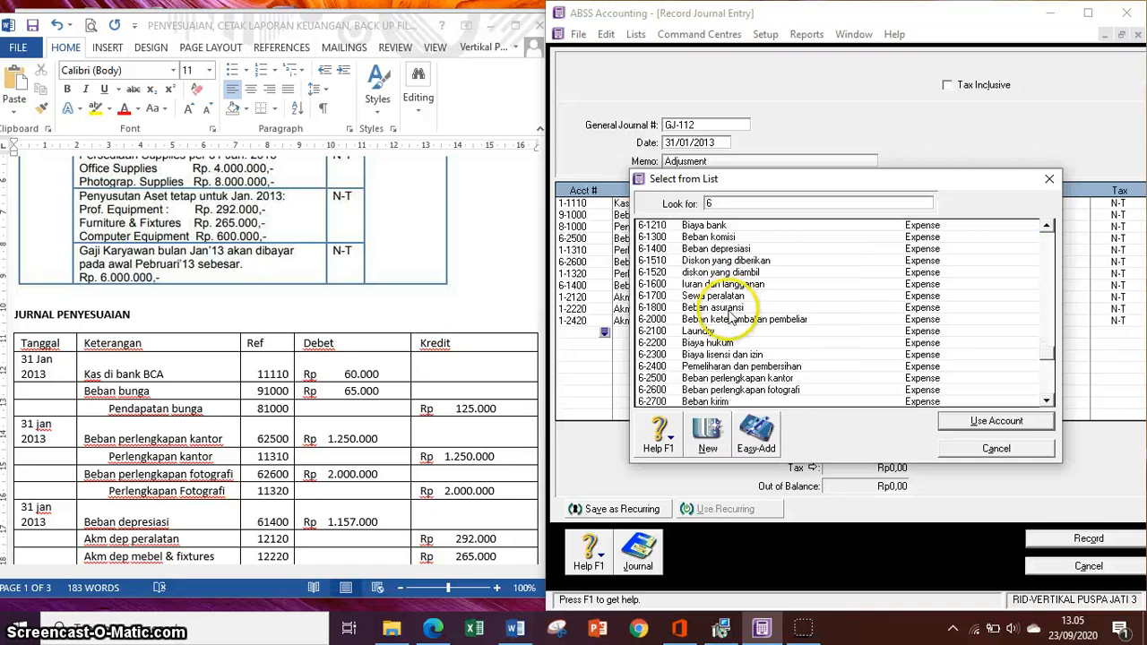
pyautogui.scroll(-1, 726, 330)
pyautogui.scroll(-2, 726, 331)
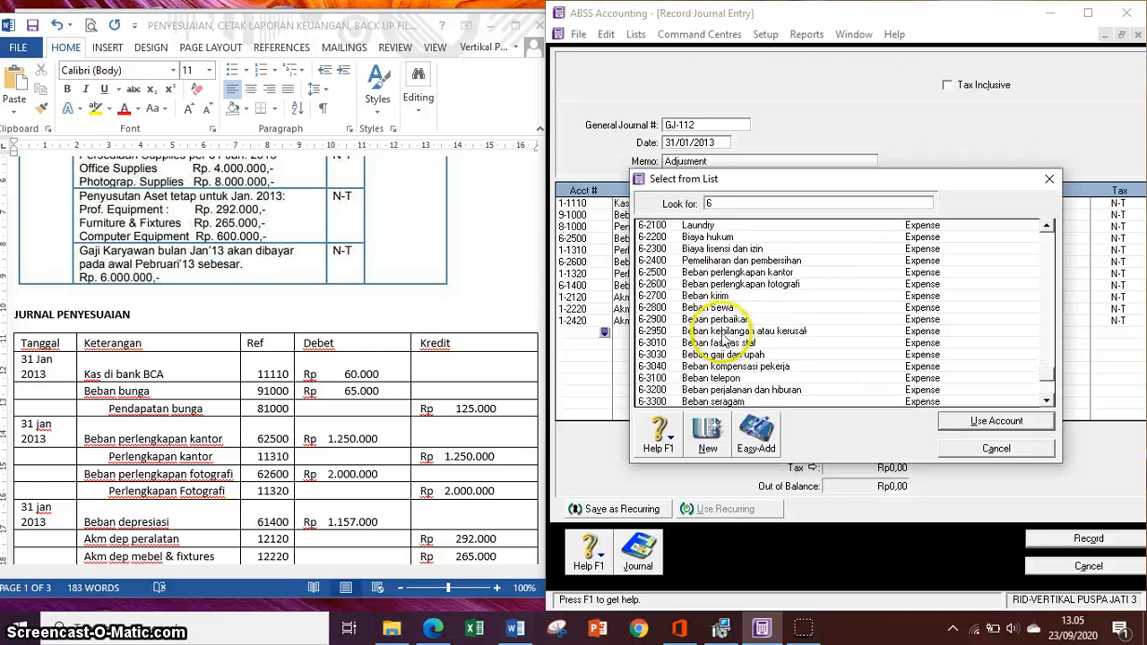
pyautogui.click(724, 354)
pyautogui.click(958, 426)
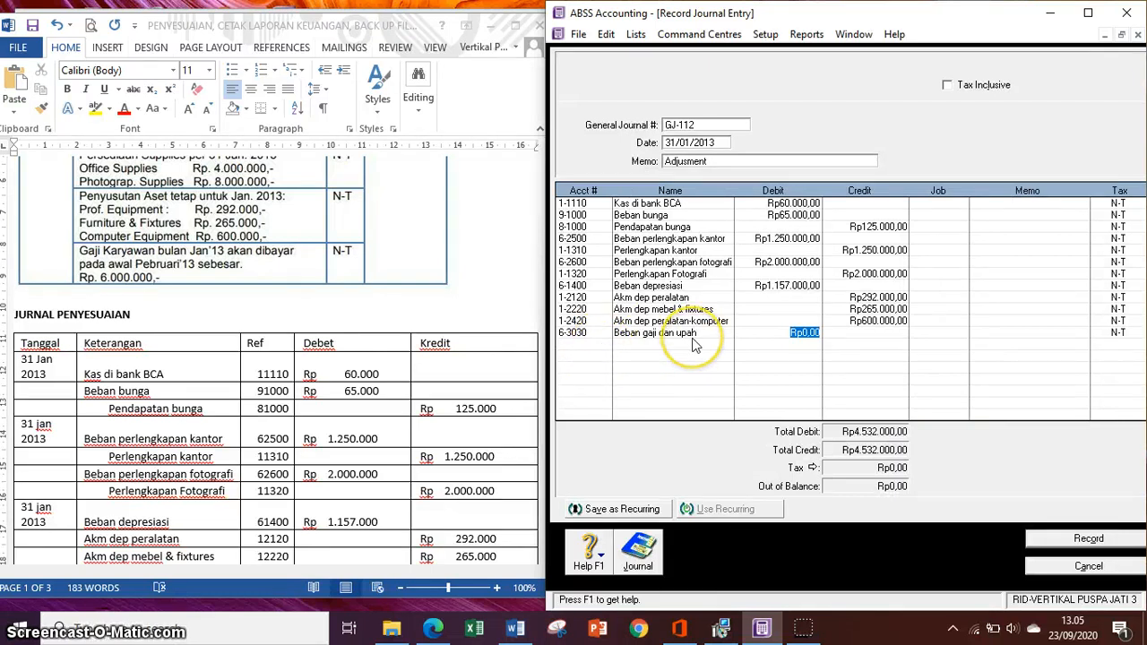
pyautogui.write('6.000.0')
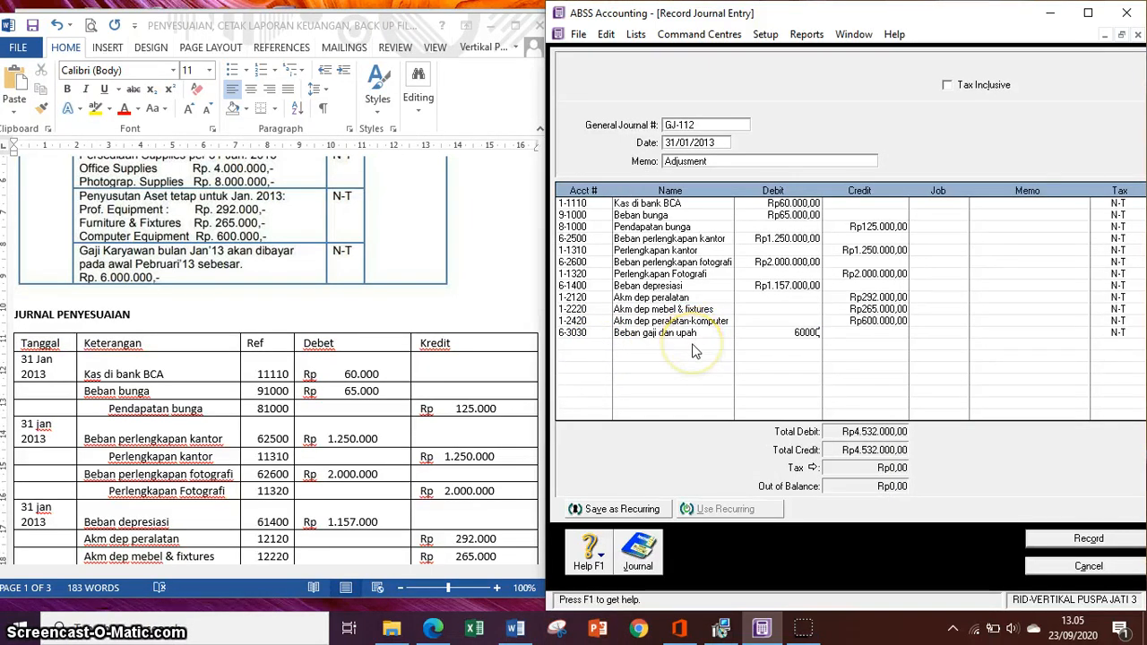
pyautogui.write('00')
# - Add liability account 2-1410 Hutang Gaji as the thirteenth journal line with a credit of Rp6.000.000
pyautogui.click(693, 345)
pyautogui.click(606, 344)
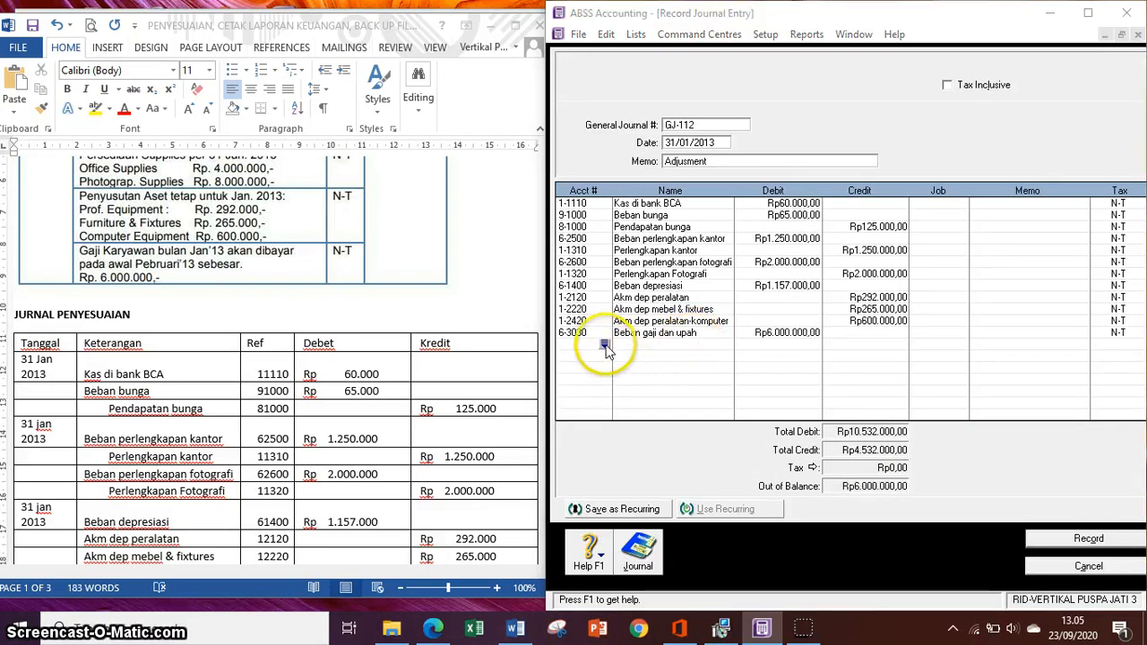
pyautogui.scroll(-2, 758, 328)
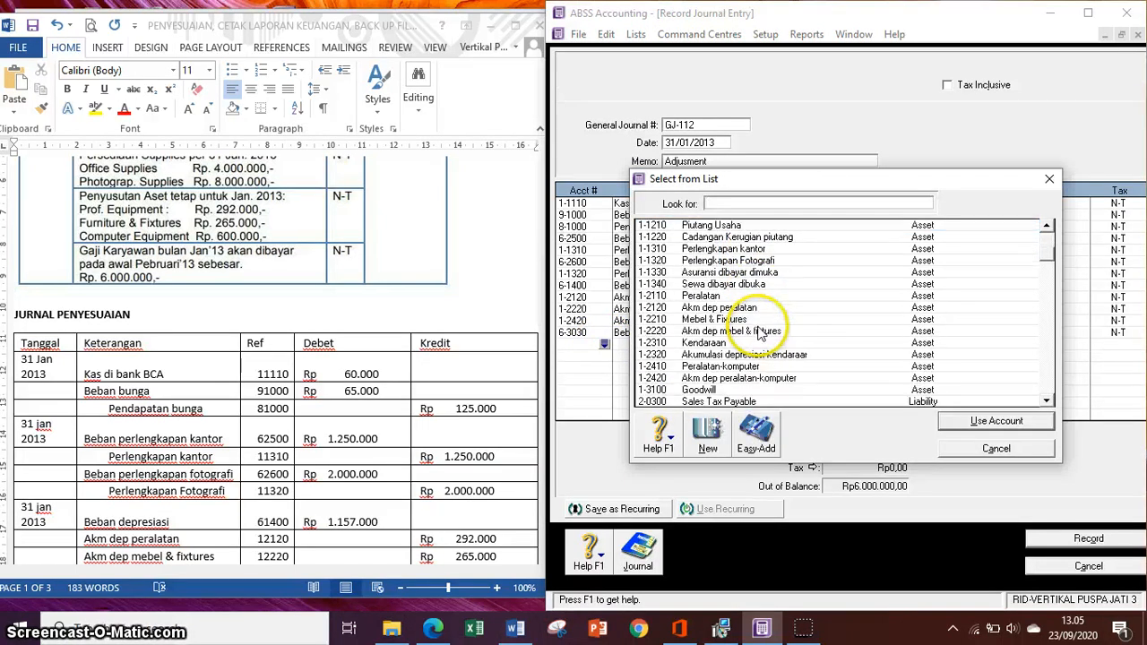
pyautogui.scroll(-2, 758, 331)
pyautogui.scroll(2, 758, 333)
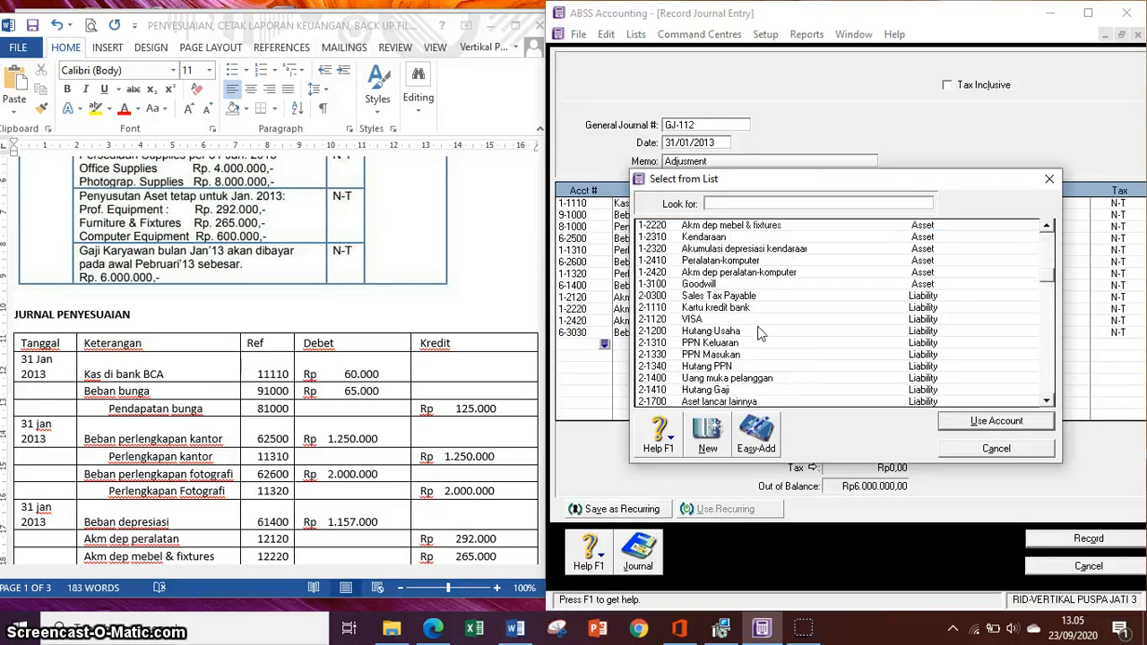
pyautogui.click(726, 389)
pyautogui.click(968, 420)
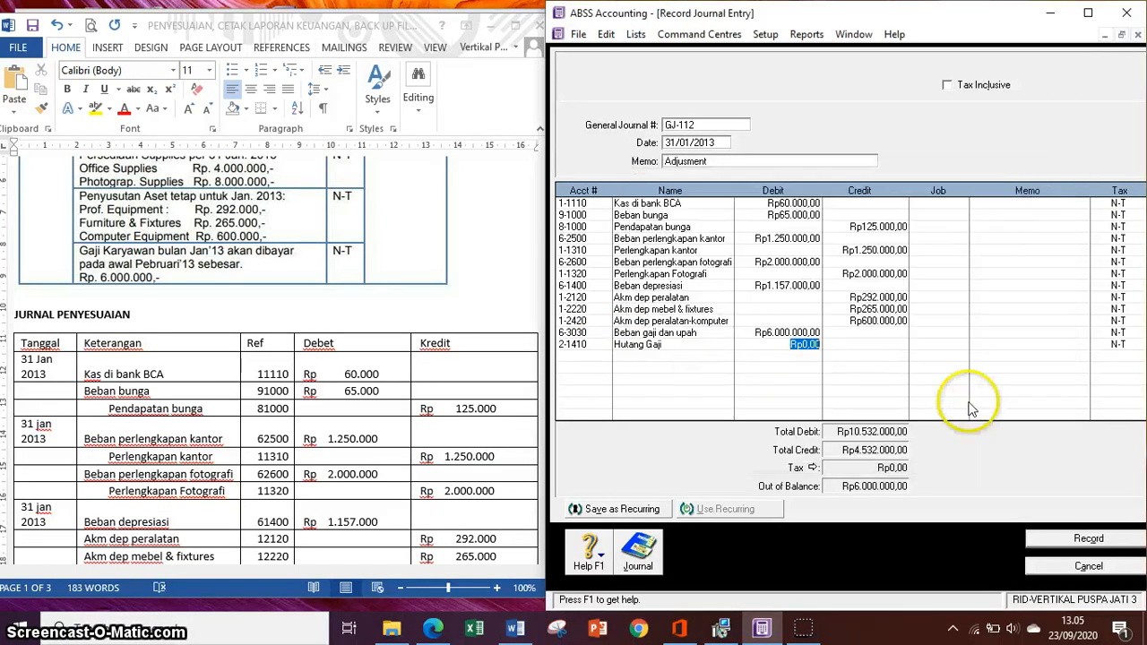
pyautogui.click(875, 348)
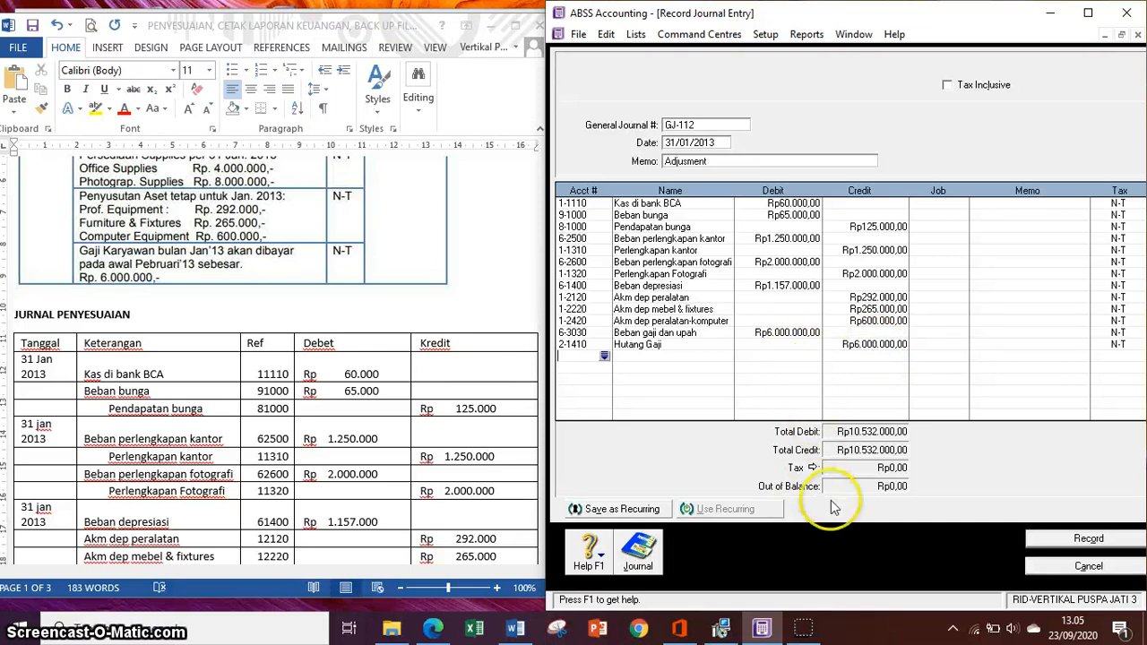
# - Record journal entry GJ-112 and return to the Accounts command centre, closing the blank journal entry and the Accounts List
pyautogui.click(1063, 543)
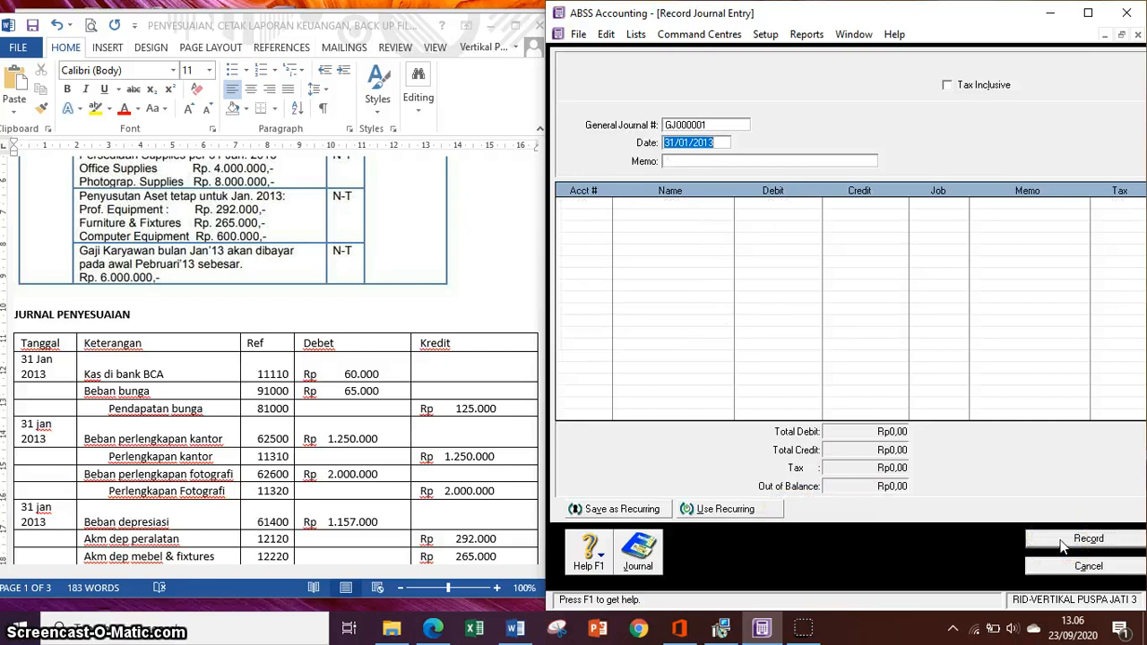
pyautogui.click(1076, 567)
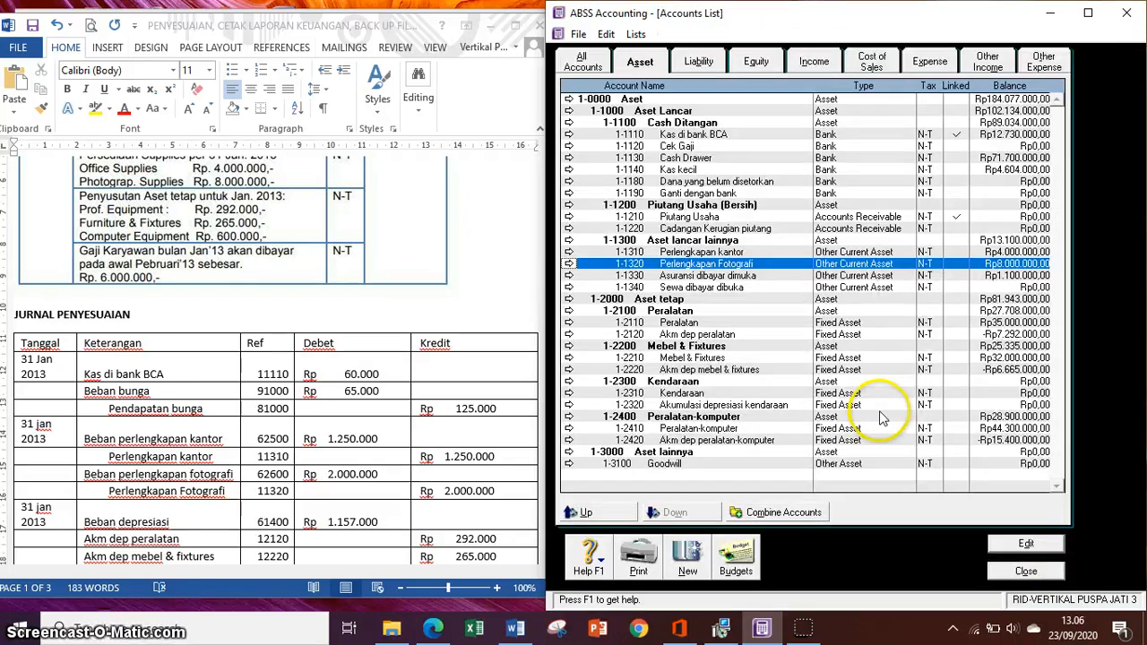
pyautogui.click(1026, 570)
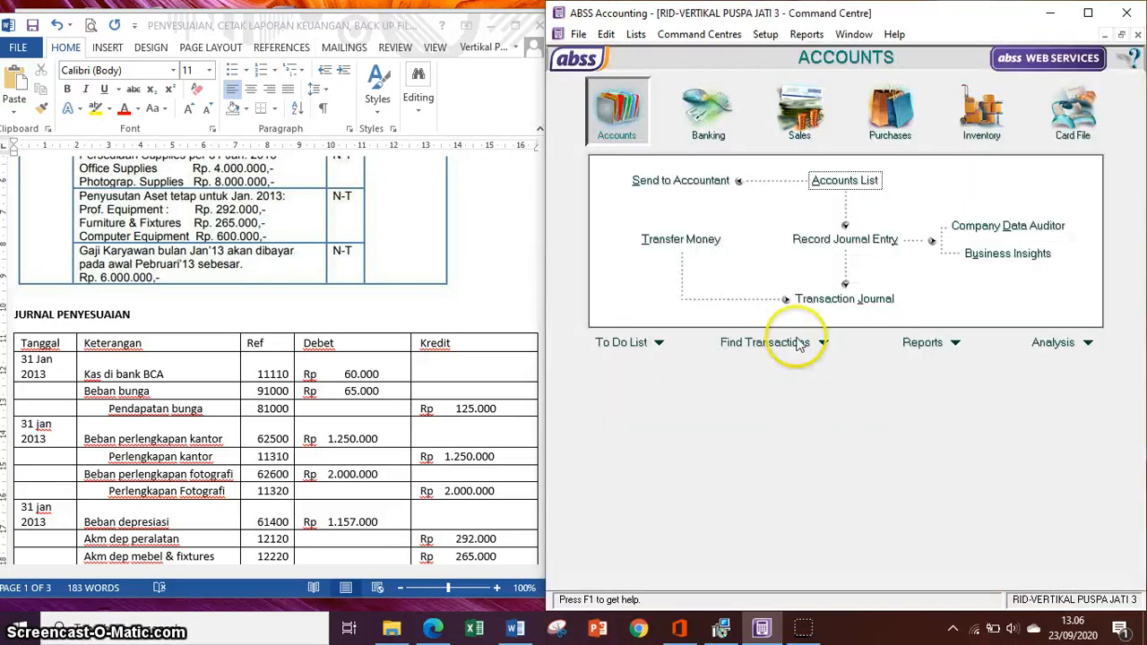
# - Review the recorded entries of all transaction types in the Transaction Journal
pyautogui.click(841, 300)
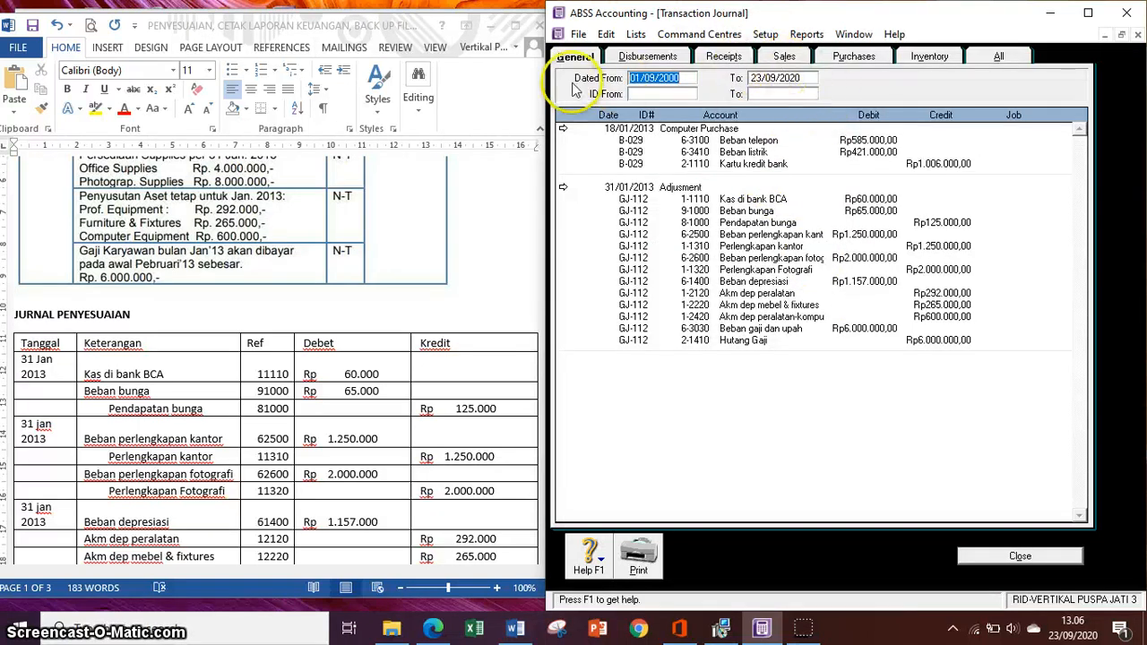
pyautogui.click(991, 59)
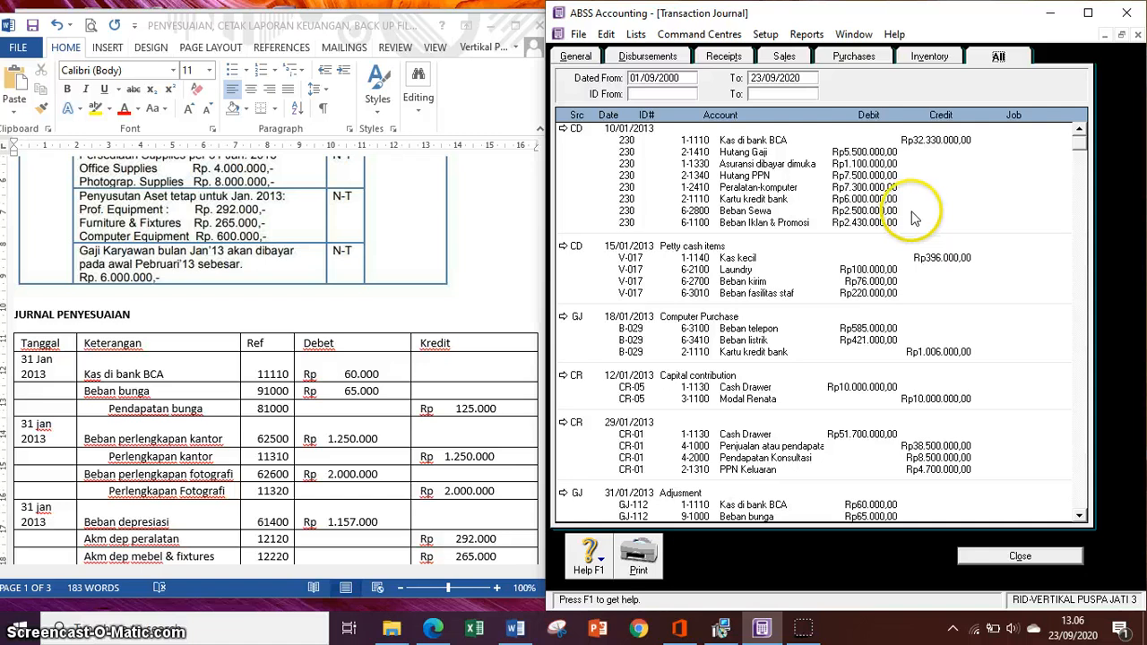
pyautogui.scroll(-5, 935, 224)
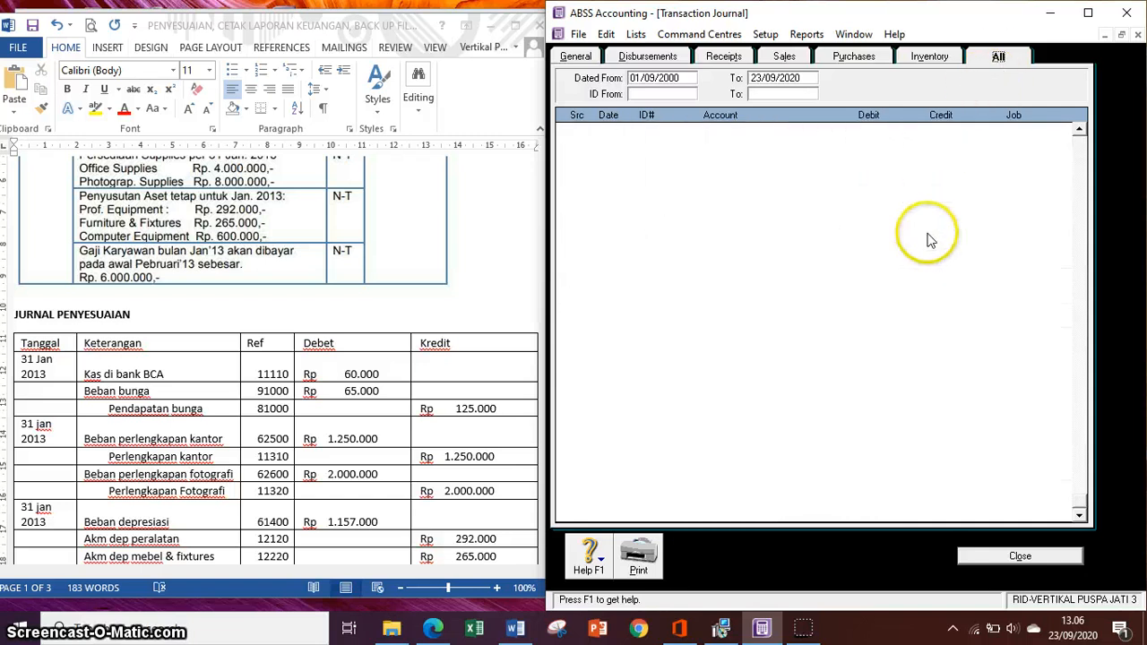
# - Finish reviewing the Transaction Journal, close it and open the Index to Reports
pyautogui.scroll(3, 929, 239)
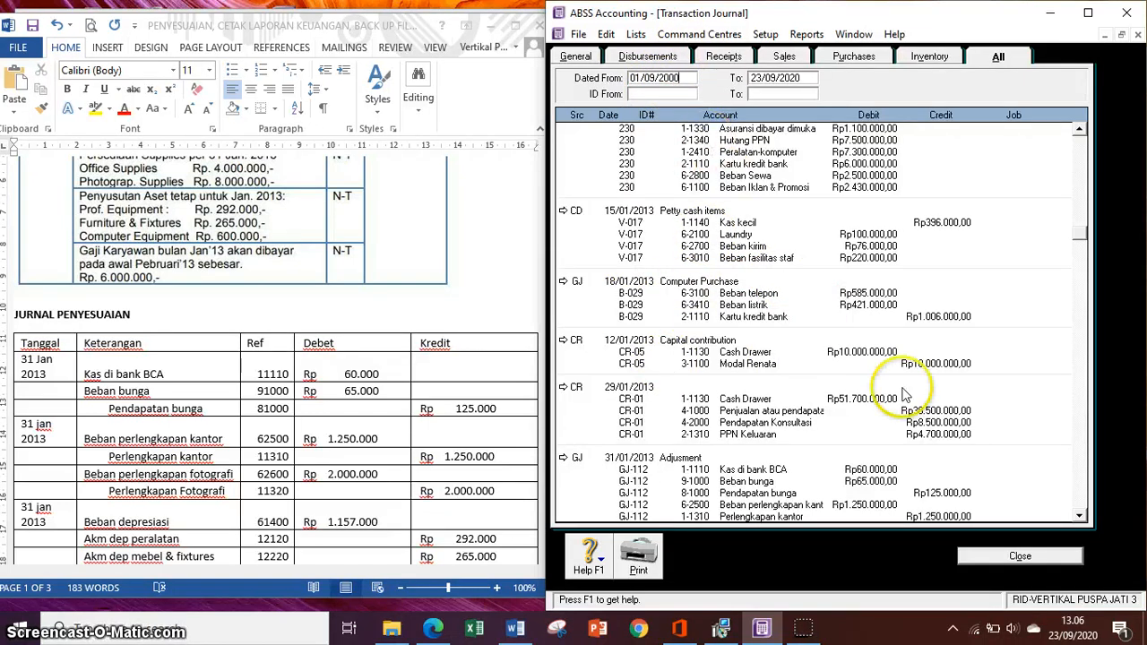
pyautogui.click(1021, 560)
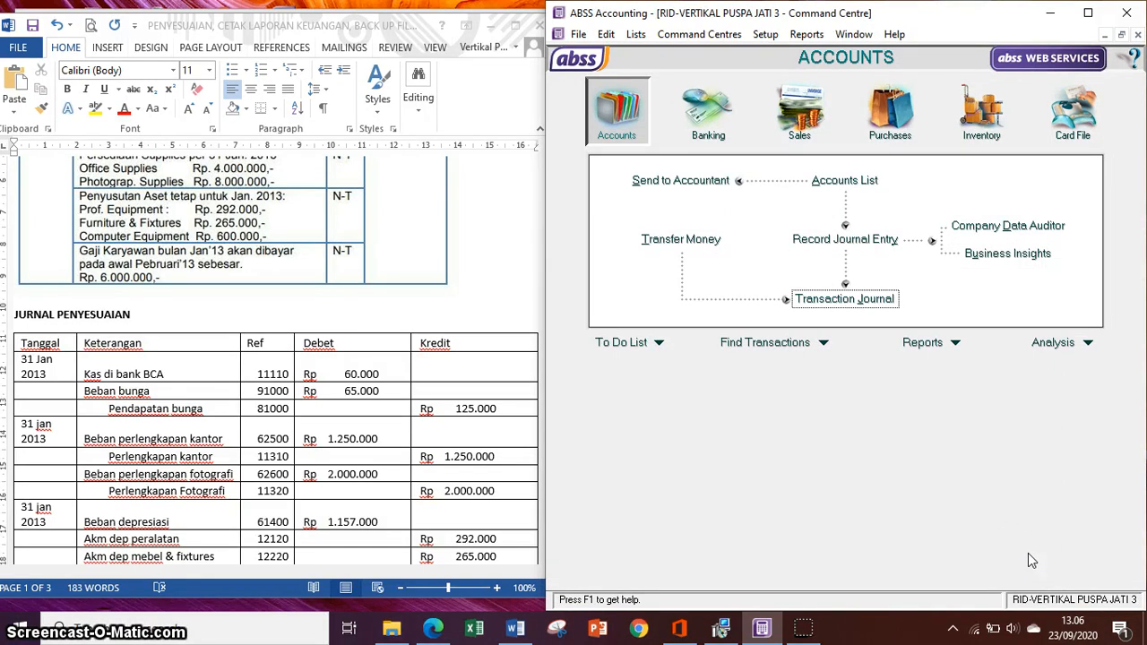
pyautogui.click(804, 36)
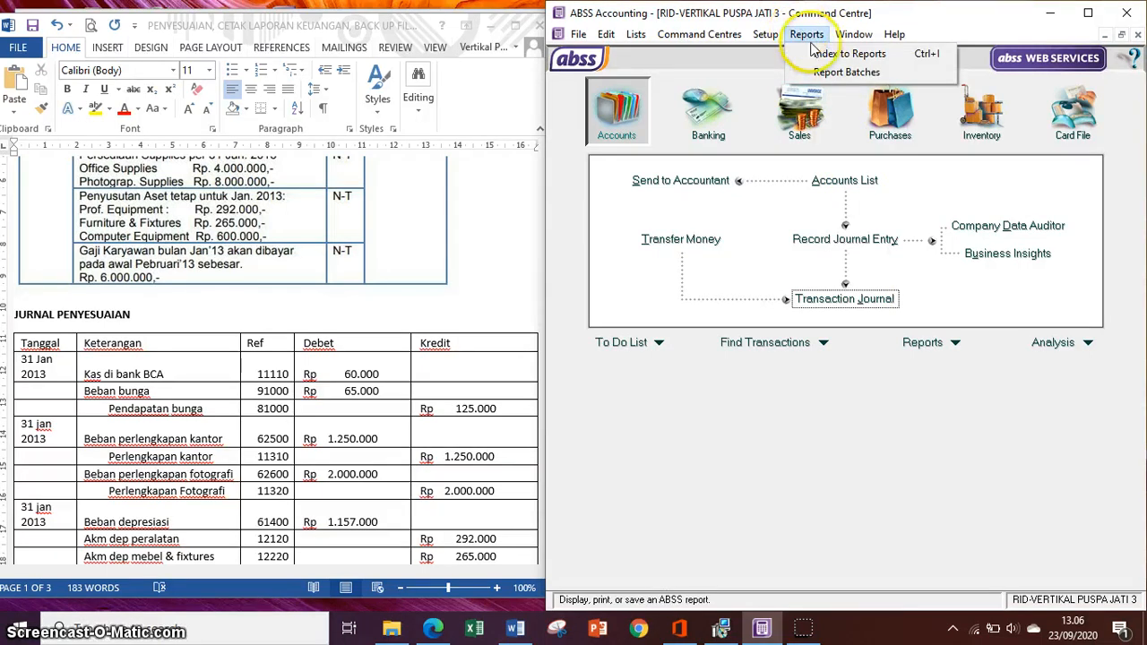
pyautogui.click(817, 54)
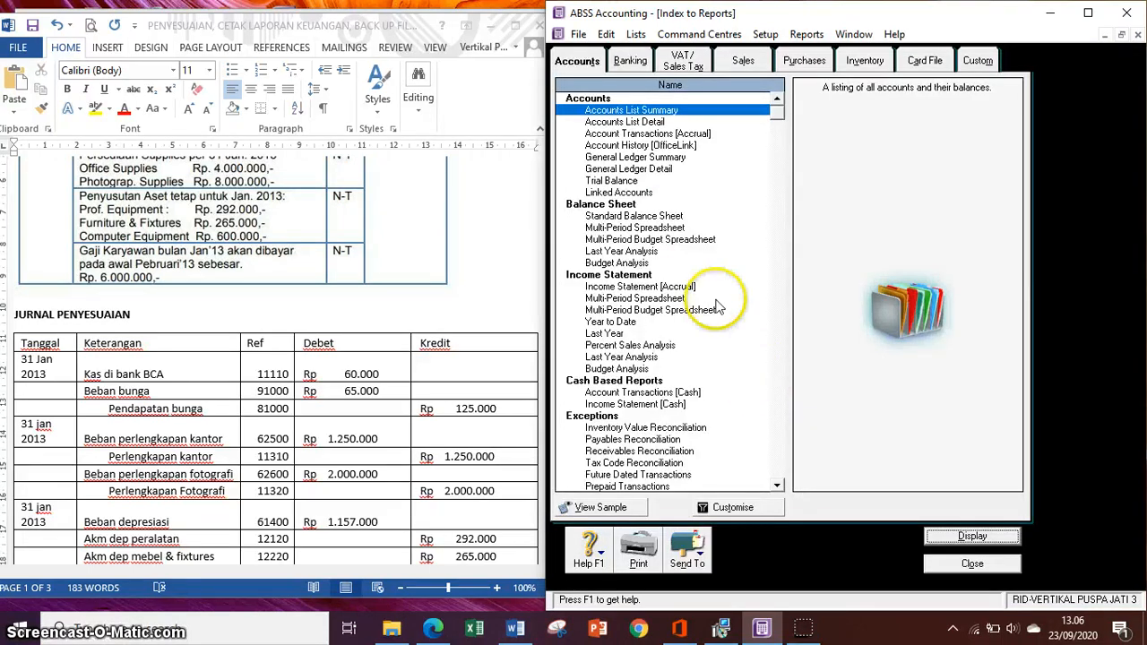
# - Find the Income Statement [Accrual] report among the Accounts reports and display it on screen
pyautogui.scroll(-2, 714, 305)
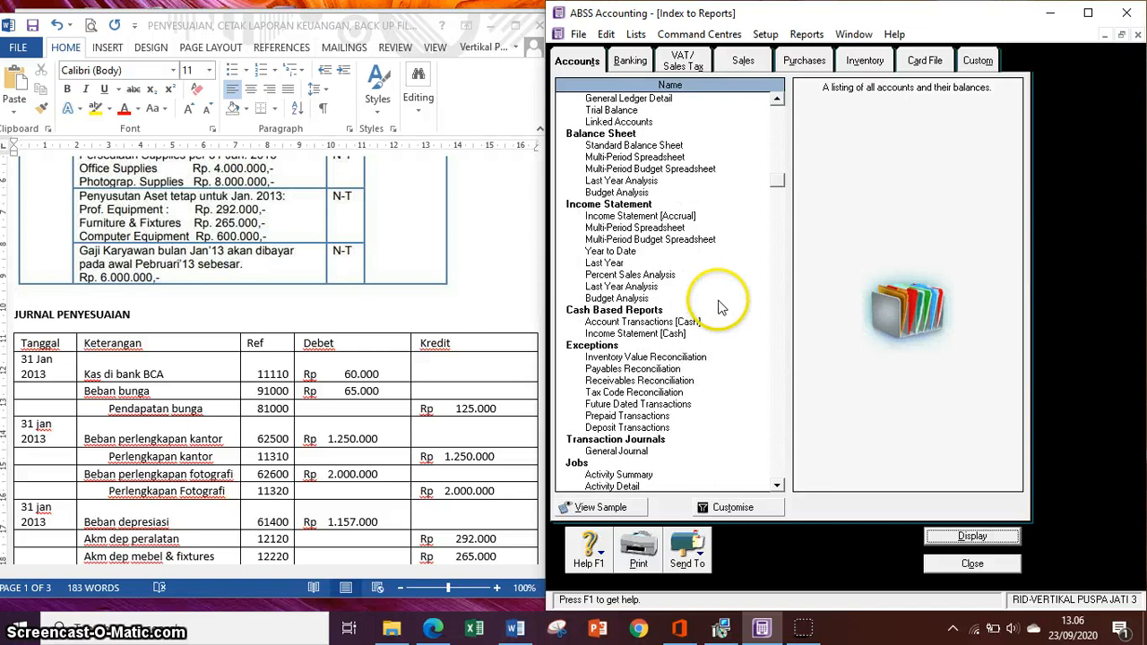
pyautogui.scroll(-8, 721, 307)
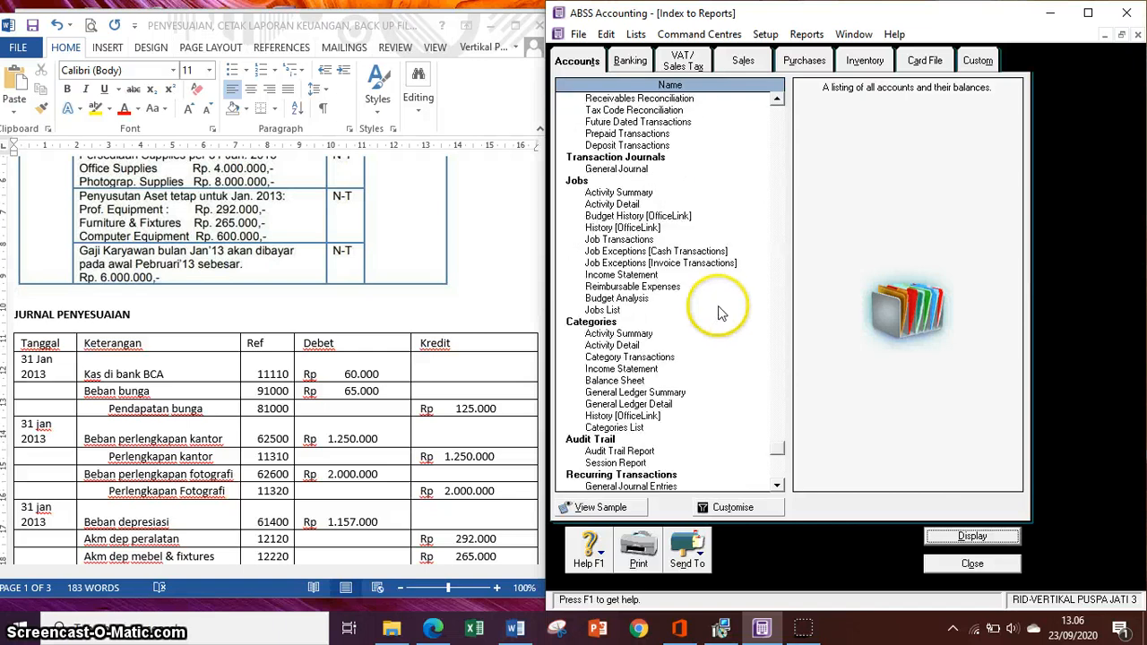
pyautogui.scroll(5, 721, 313)
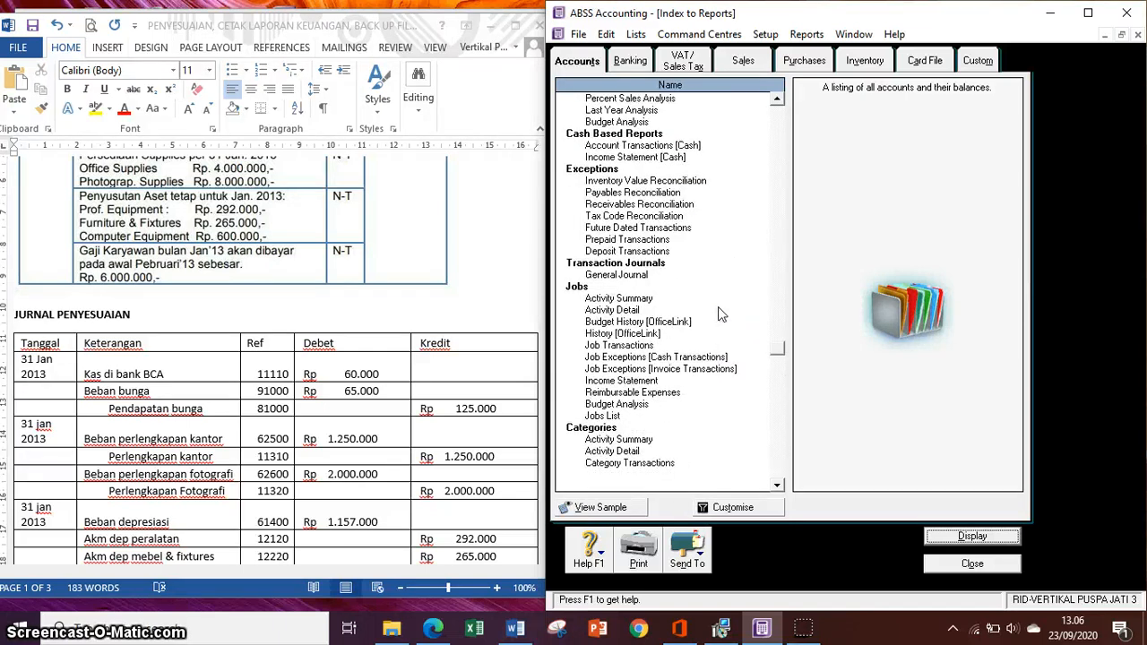
pyautogui.scroll(1, 721, 314)
pyautogui.click(680, 152)
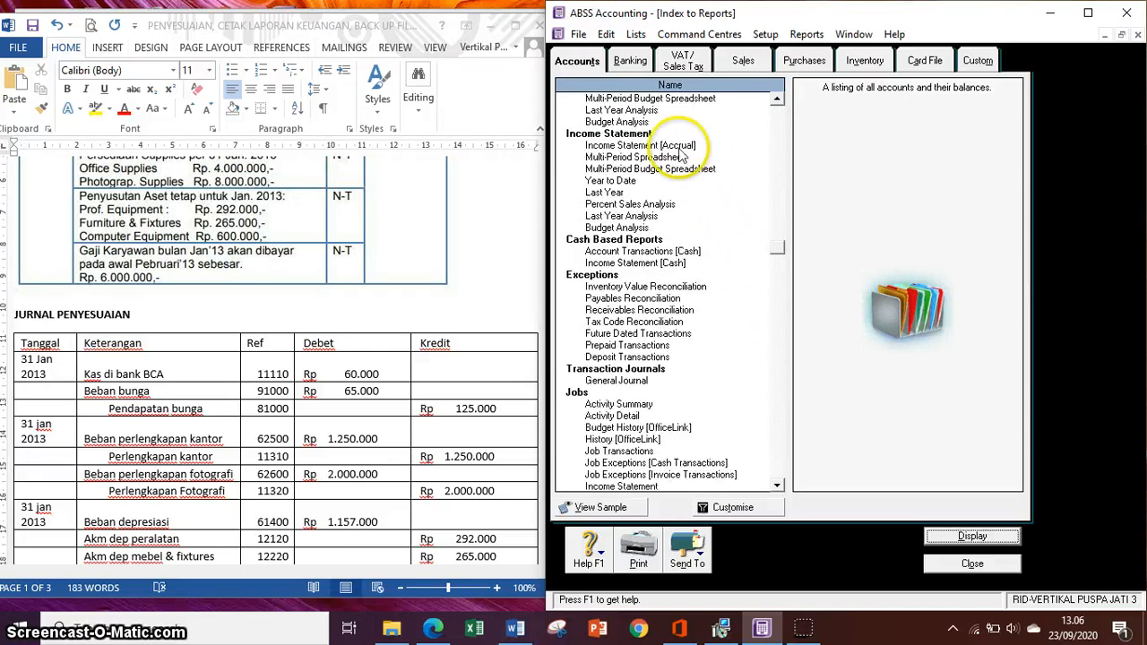
pyautogui.click(679, 147)
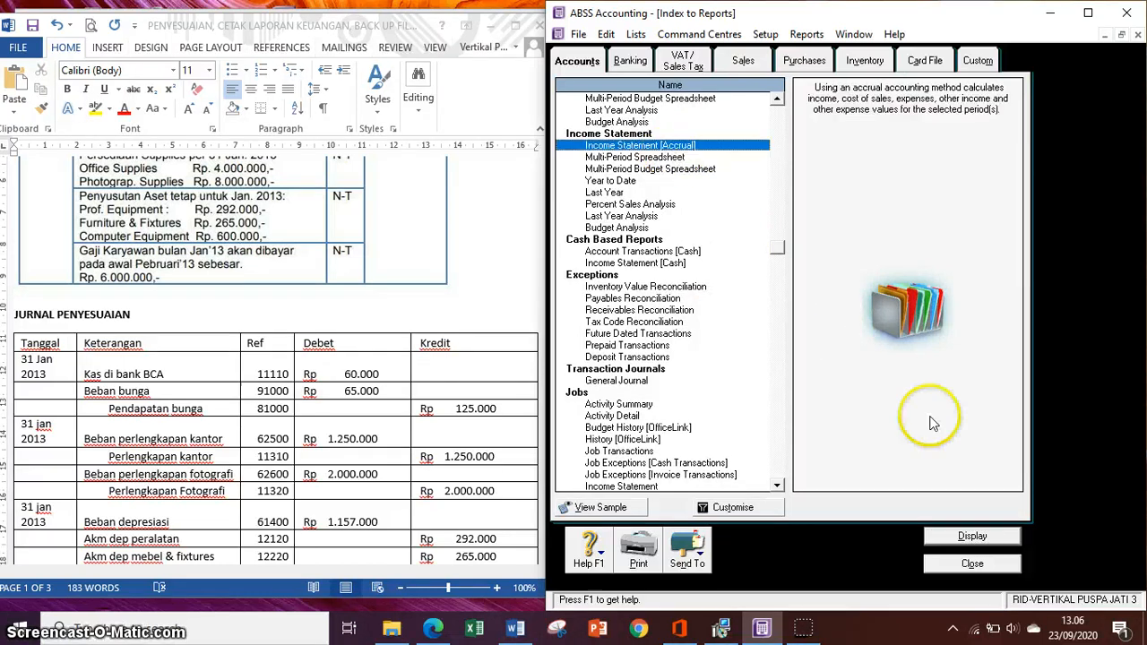
pyautogui.click(968, 537)
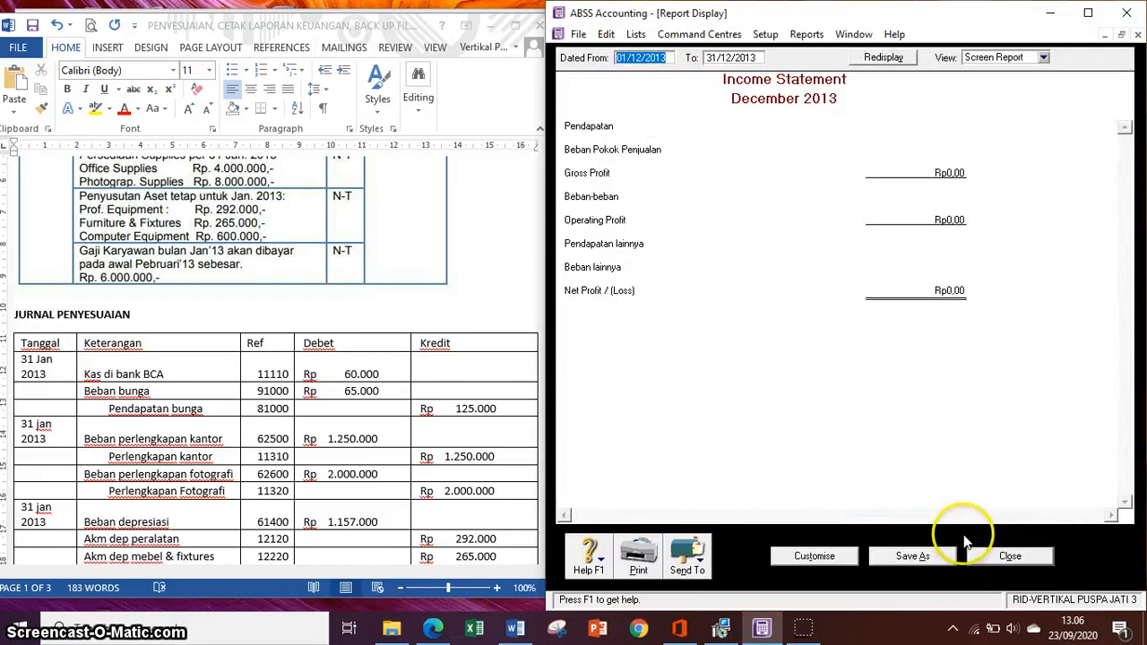
pyautogui.click(901, 62)
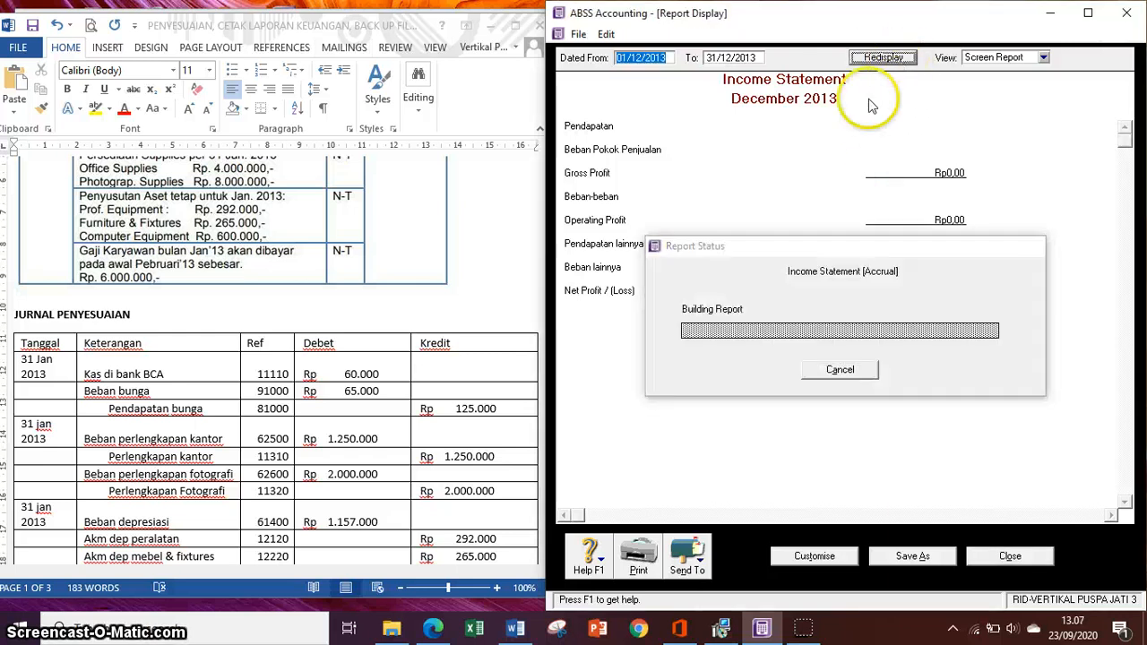
# - Customise the Income Statement to cover January to January 2013 and display it
pyautogui.click(806, 556)
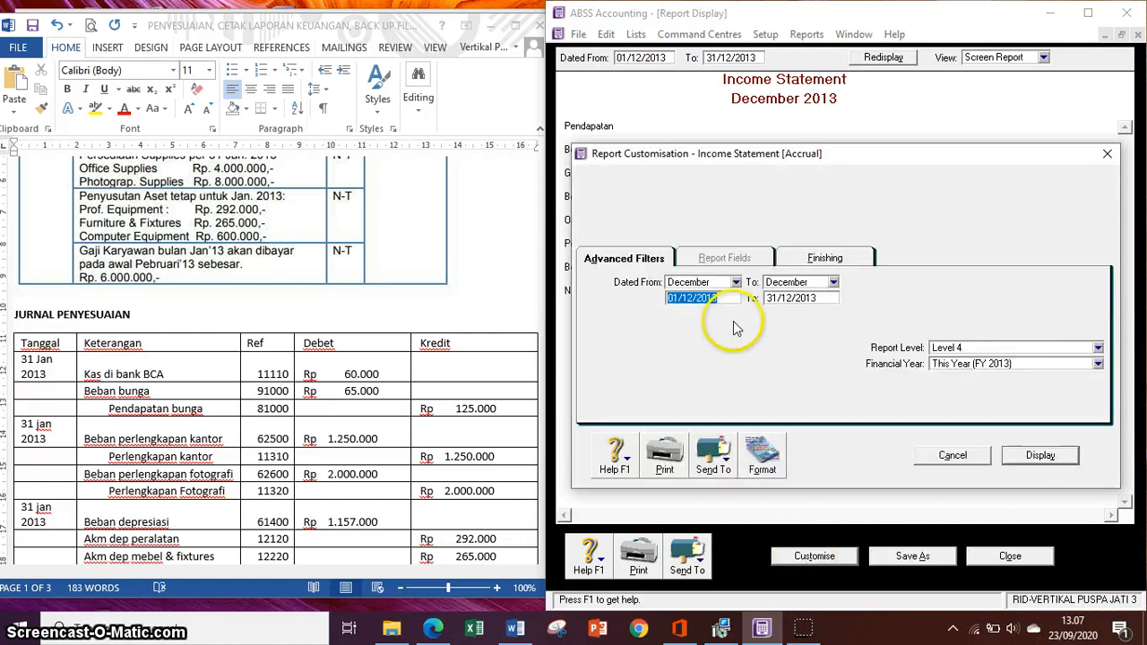
pyautogui.click(733, 284)
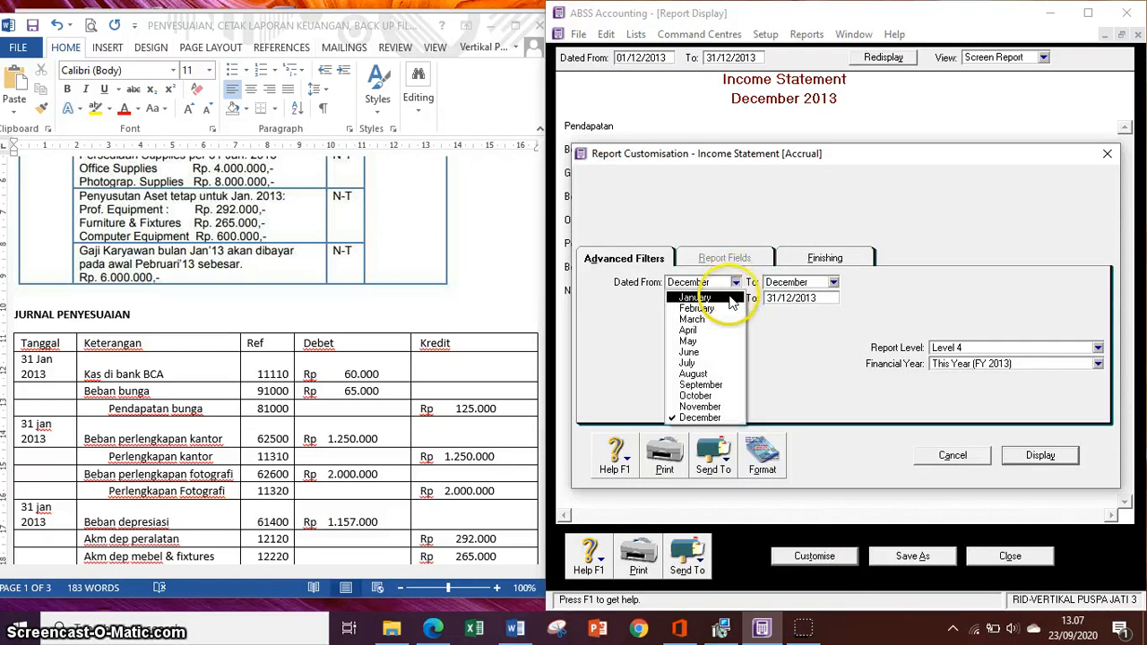
pyautogui.click(726, 297)
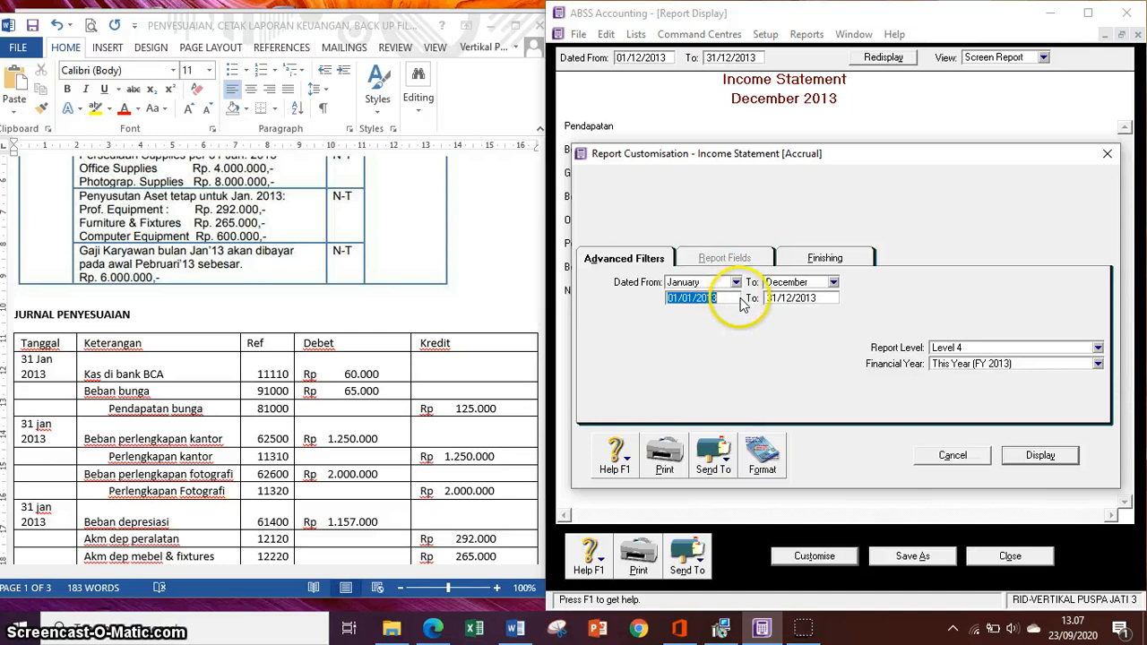
pyautogui.click(783, 285)
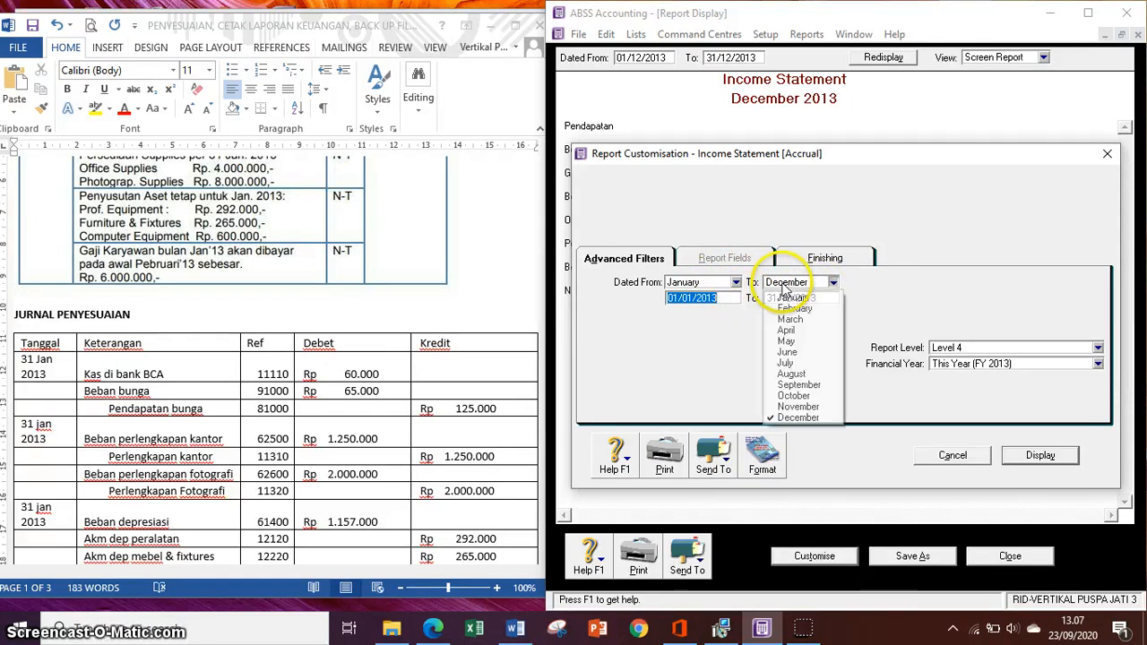
pyautogui.click(788, 297)
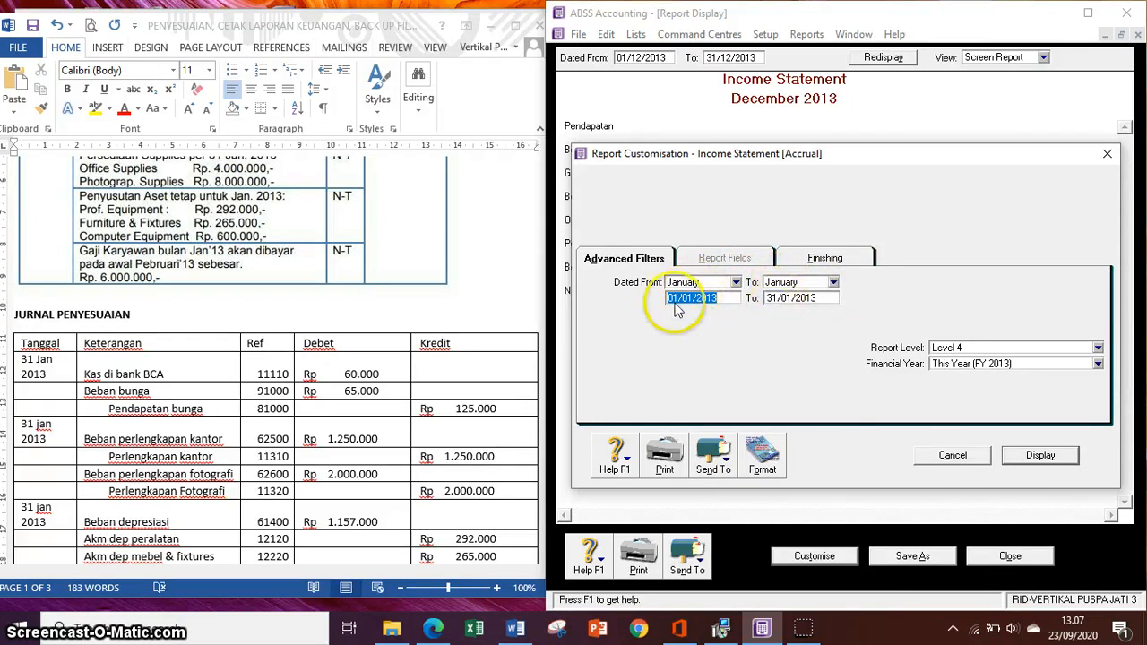
pyautogui.click(1059, 459)
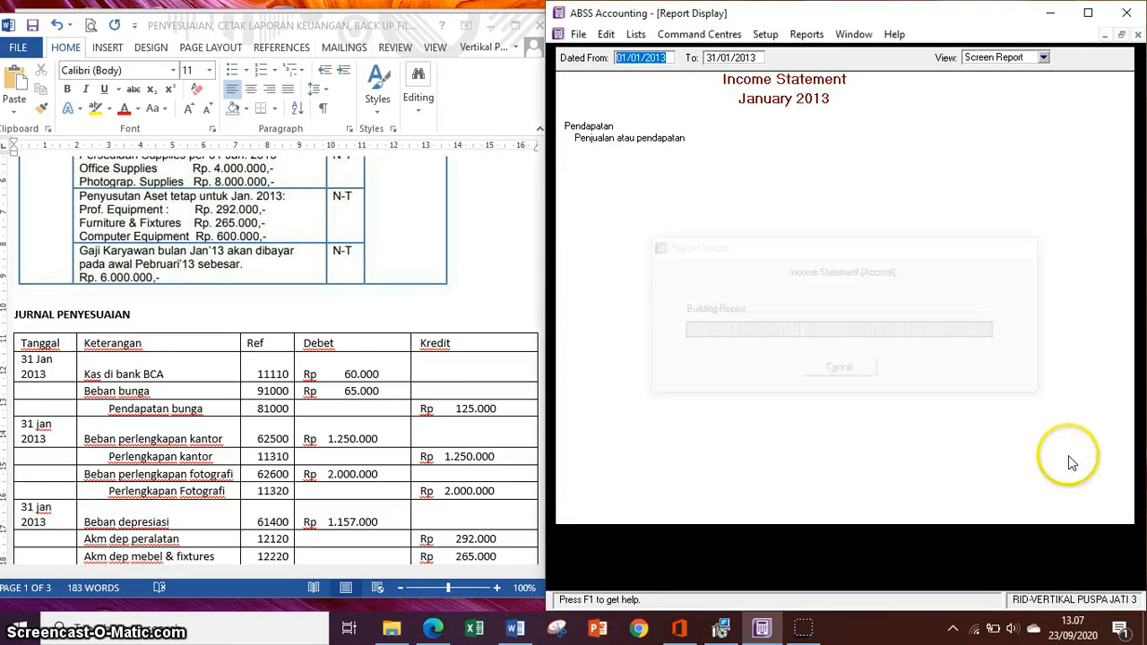
# - Check the January 2013 Income Statement and export it as a PDF named "Income Statement [Accrual]-RID" in the KOMPAK XI PS folder
pyautogui.scroll(-1, 928, 345)
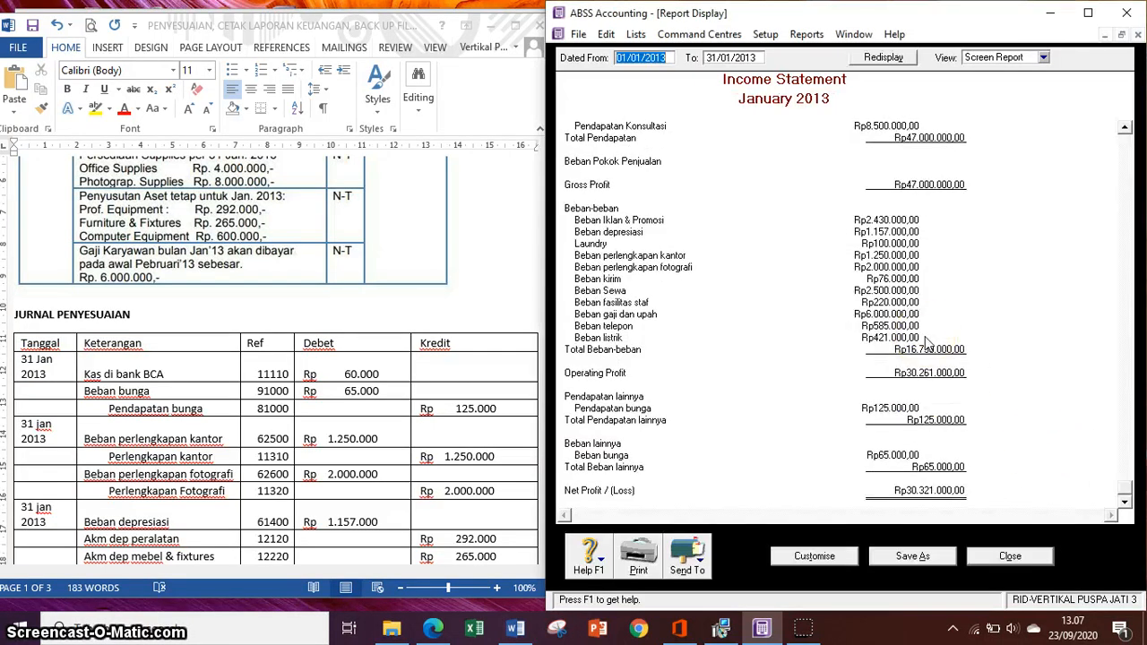
pyautogui.scroll(1, 928, 344)
pyautogui.scroll(-1, 927, 344)
pyautogui.scroll(1, 927, 344)
pyautogui.scroll(-1, 927, 344)
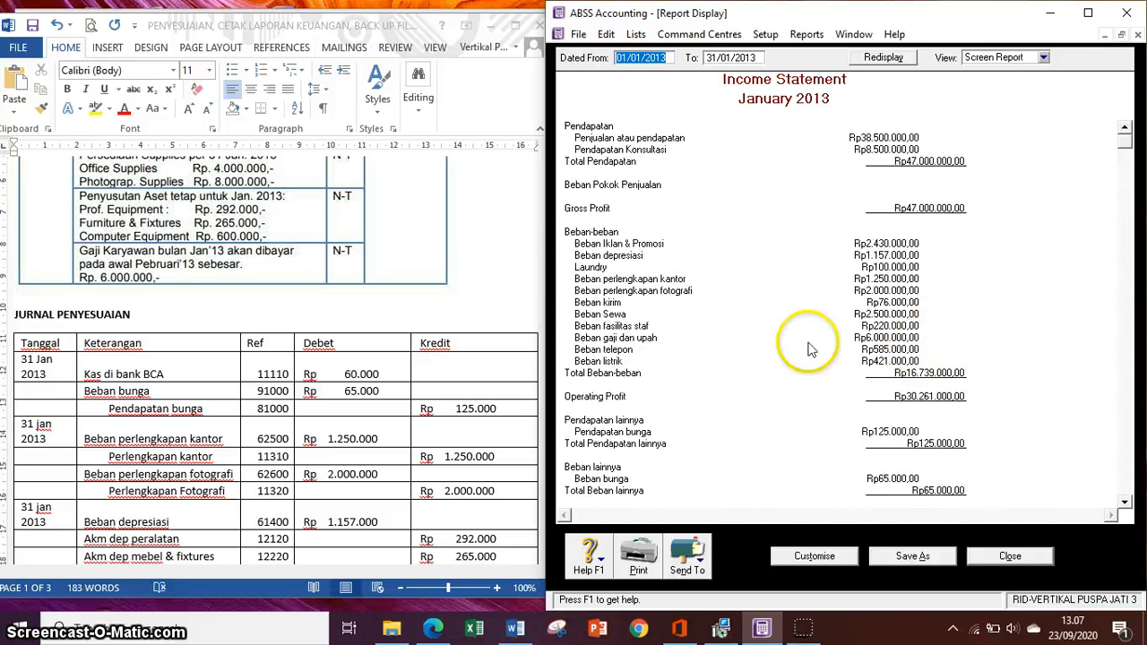
pyautogui.click(712, 557)
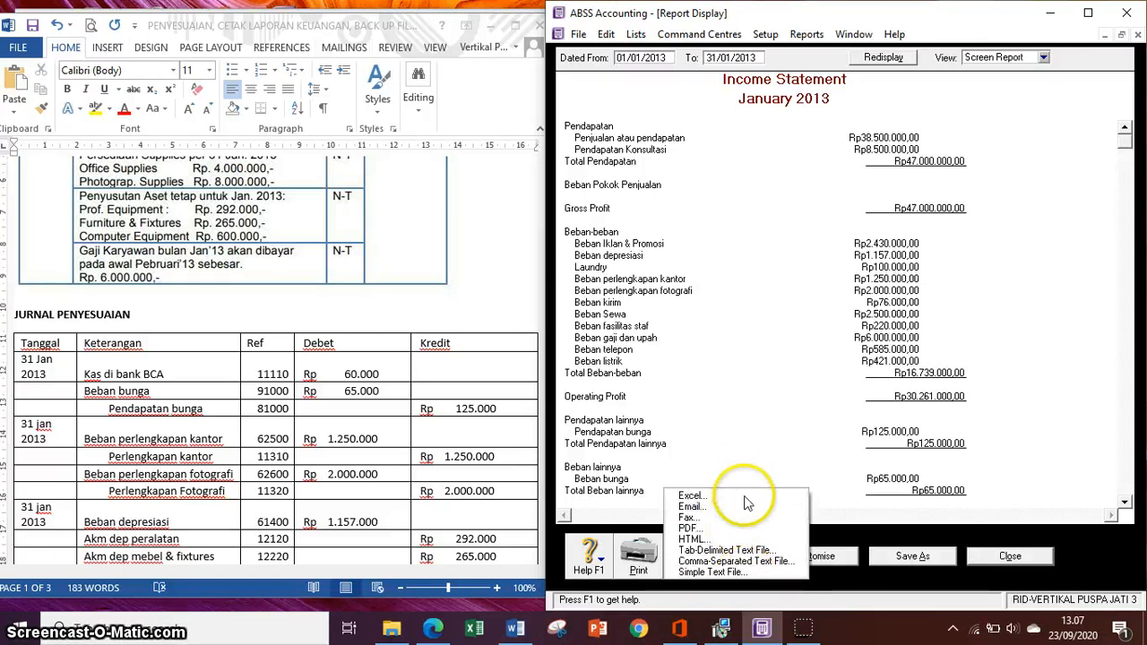
pyautogui.click(750, 529)
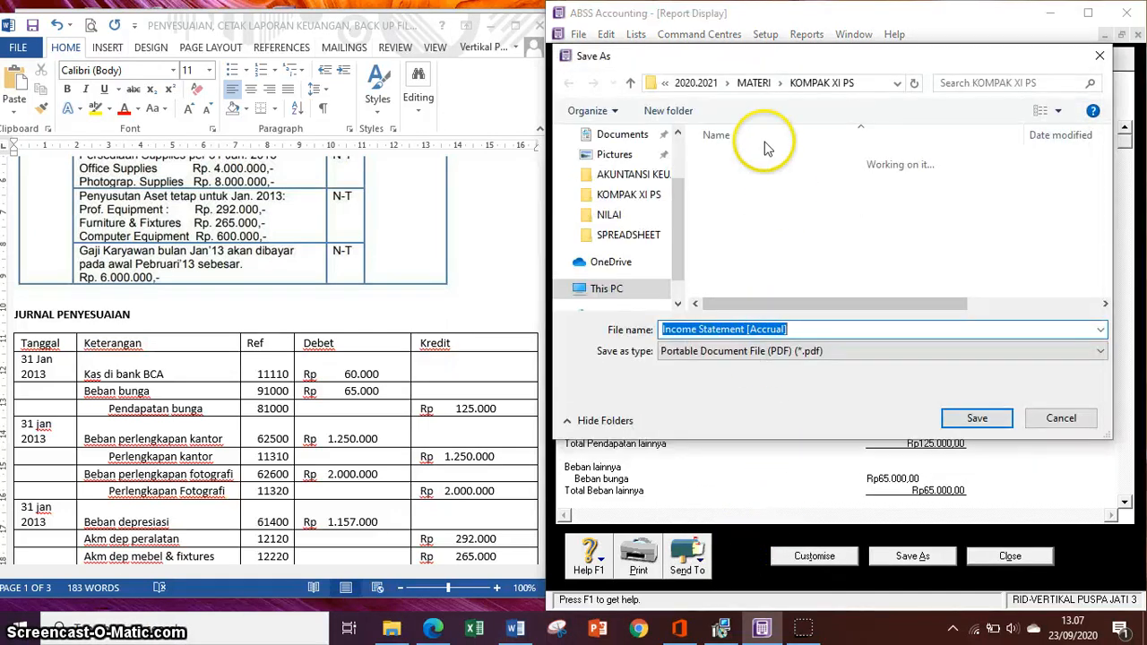
pyautogui.click(799, 333)
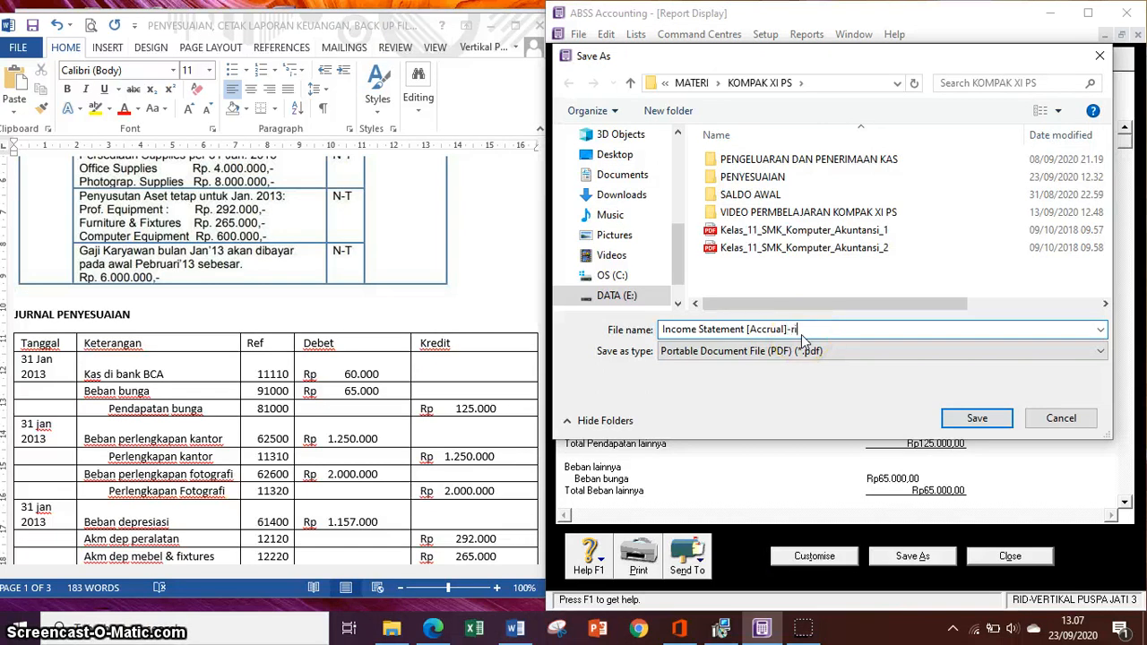
pyautogui.click(975, 414)
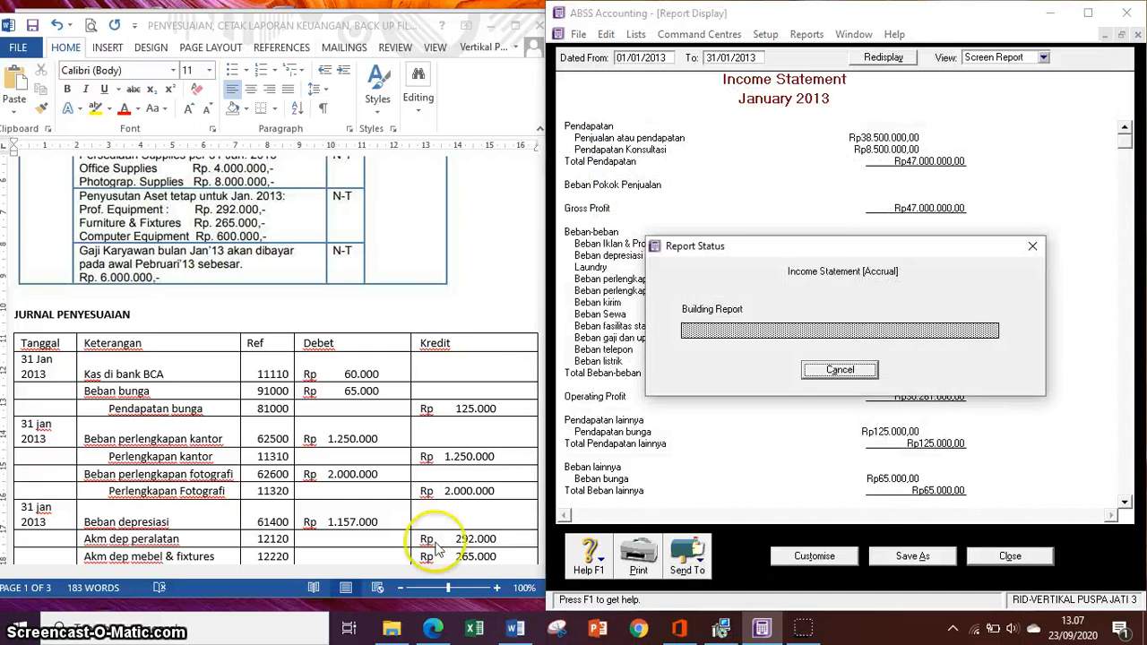
# - Open the Income Statement [Accrual]-RID PDF from the KOMPAK XI PS folder in File Explorer and review its contents
pyautogui.moveTo(408, 634)
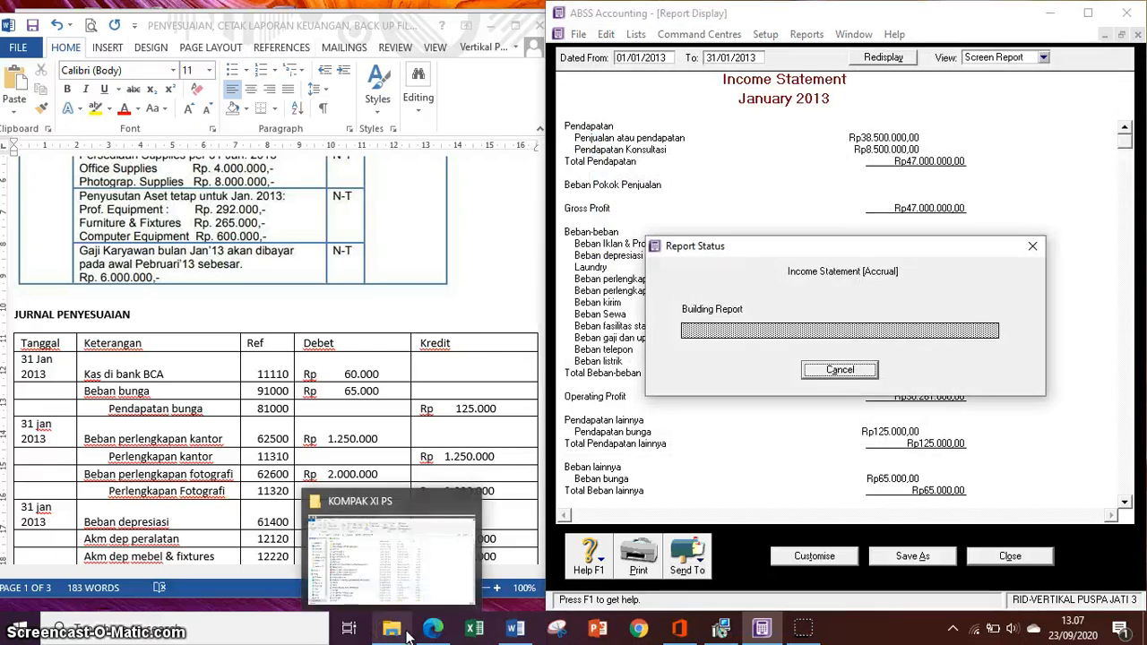
pyautogui.click(407, 634)
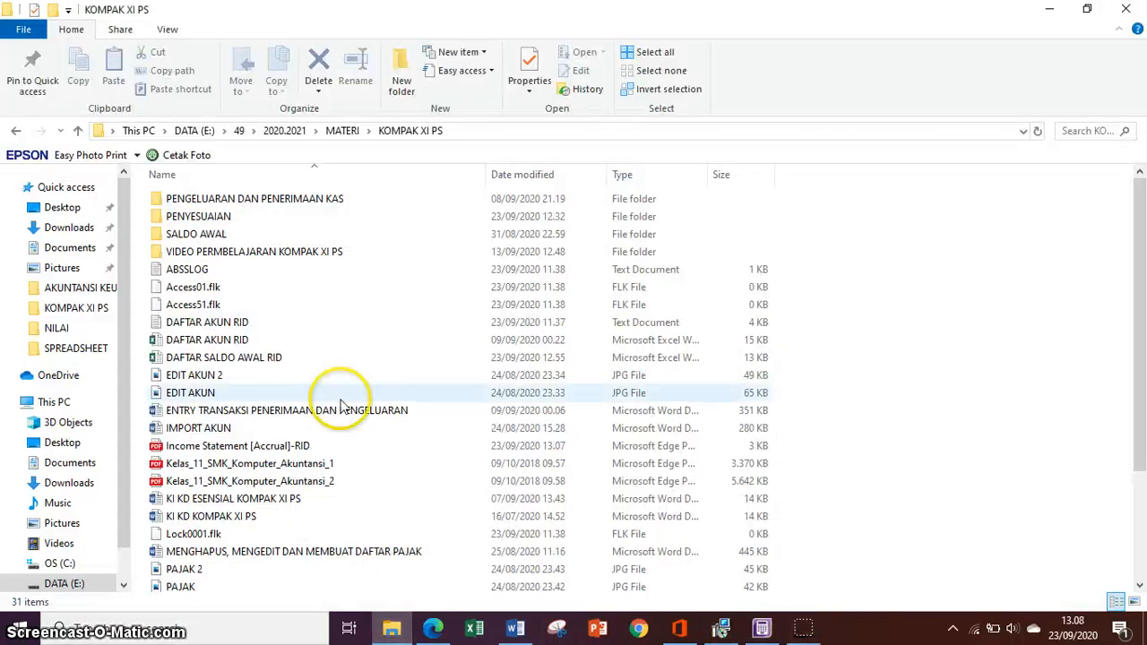
pyautogui.scroll(-2, 338, 394)
pyautogui.scroll(2, 328, 384)
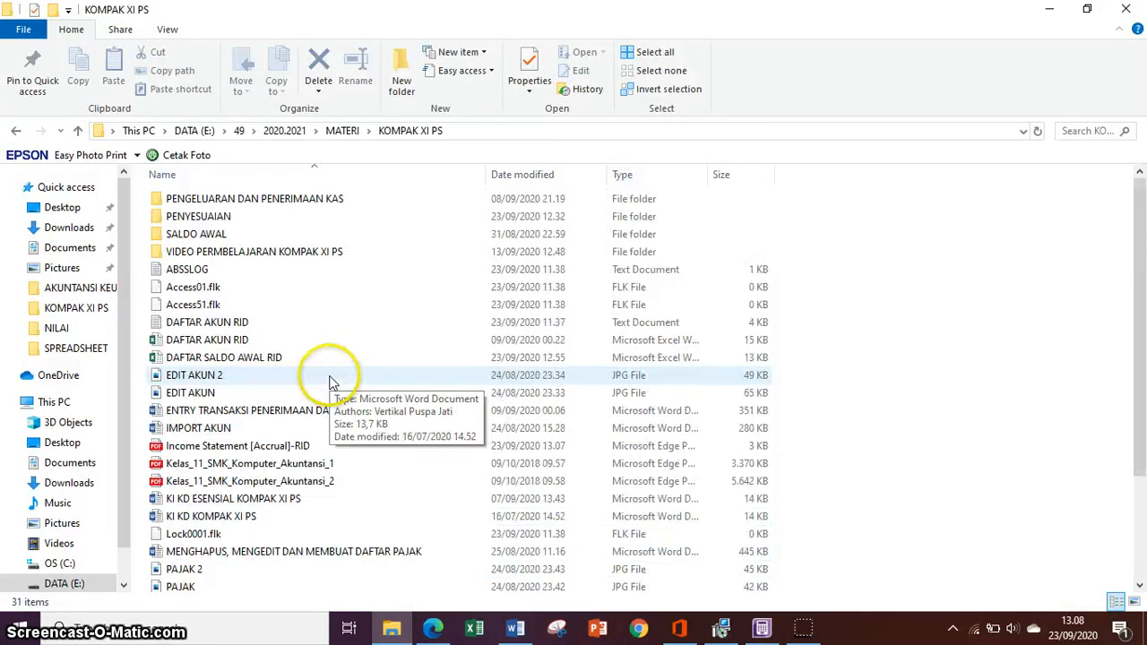
pyautogui.click(320, 447)
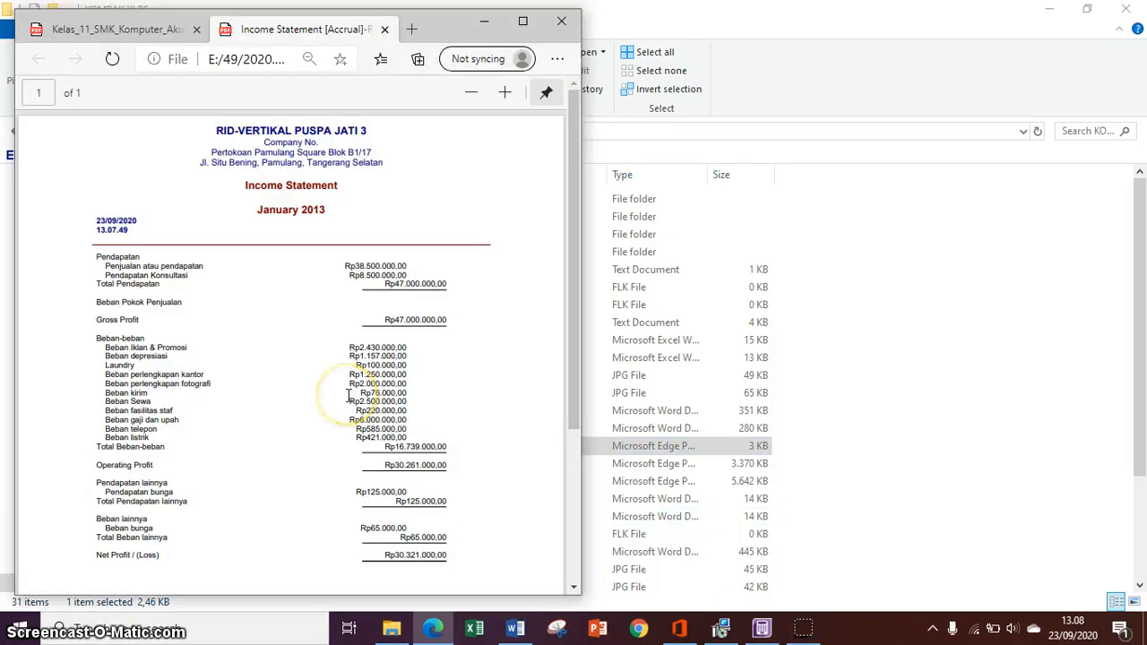
pyautogui.scroll(-5, 348, 395)
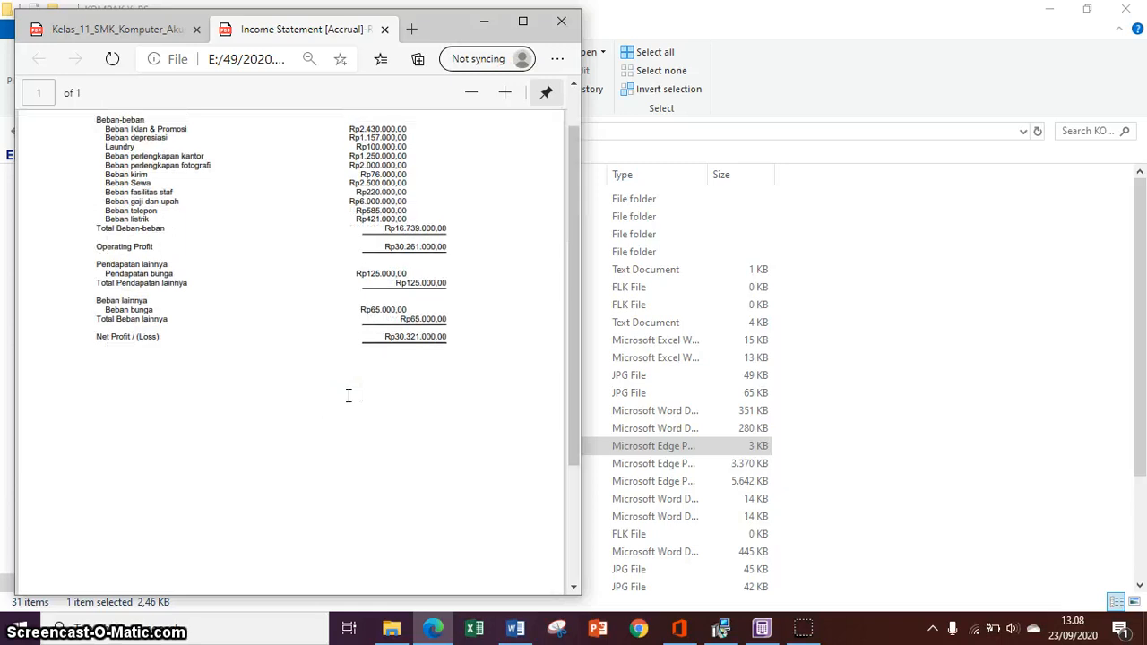
pyautogui.scroll(5, 348, 396)
pyautogui.scroll(-5, 348, 395)
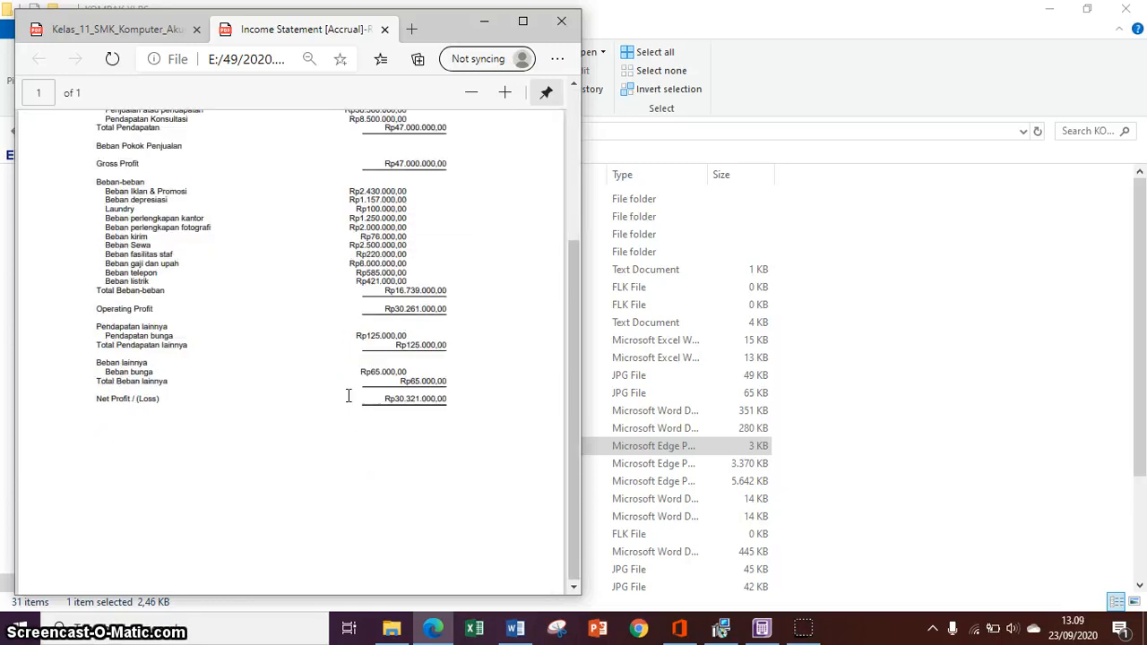
pyautogui.scroll(5, 349, 397)
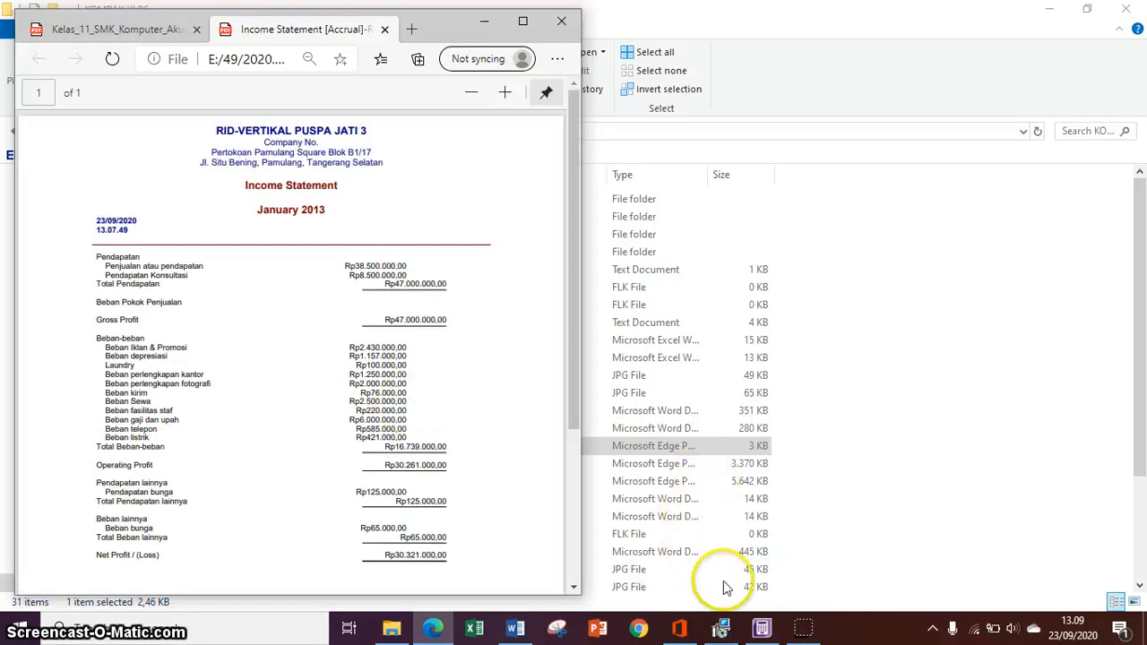
# - Switch back to ABSS Accounting, close the Income Statement and display the Standard Balance Sheet
pyautogui.click(762, 630)
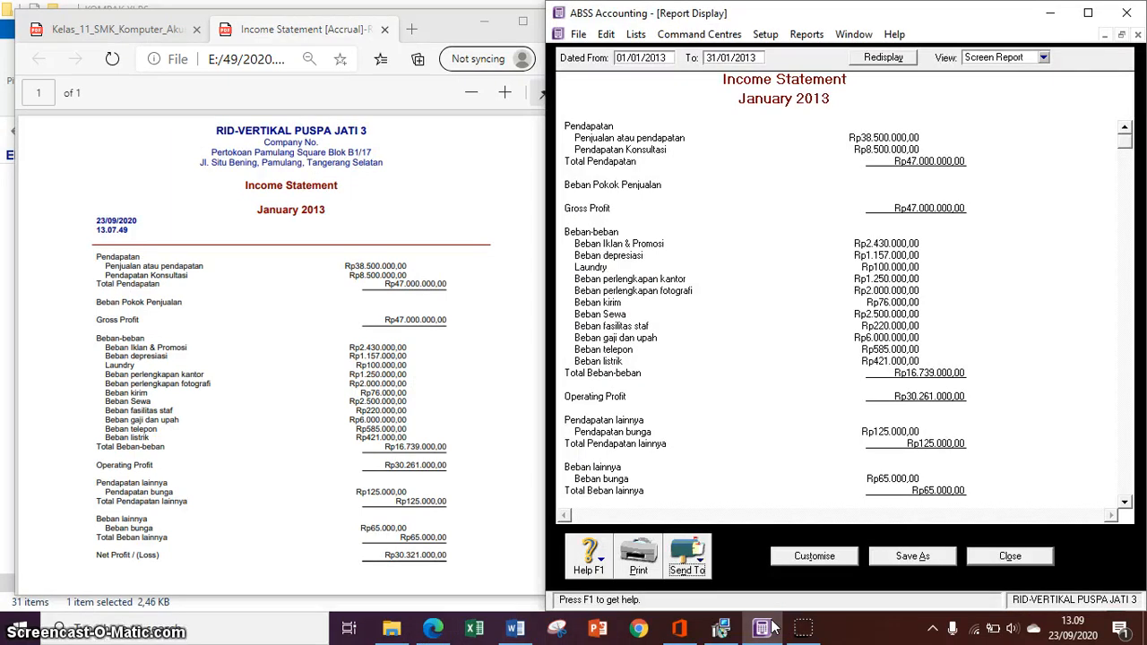
pyautogui.press('Escape')
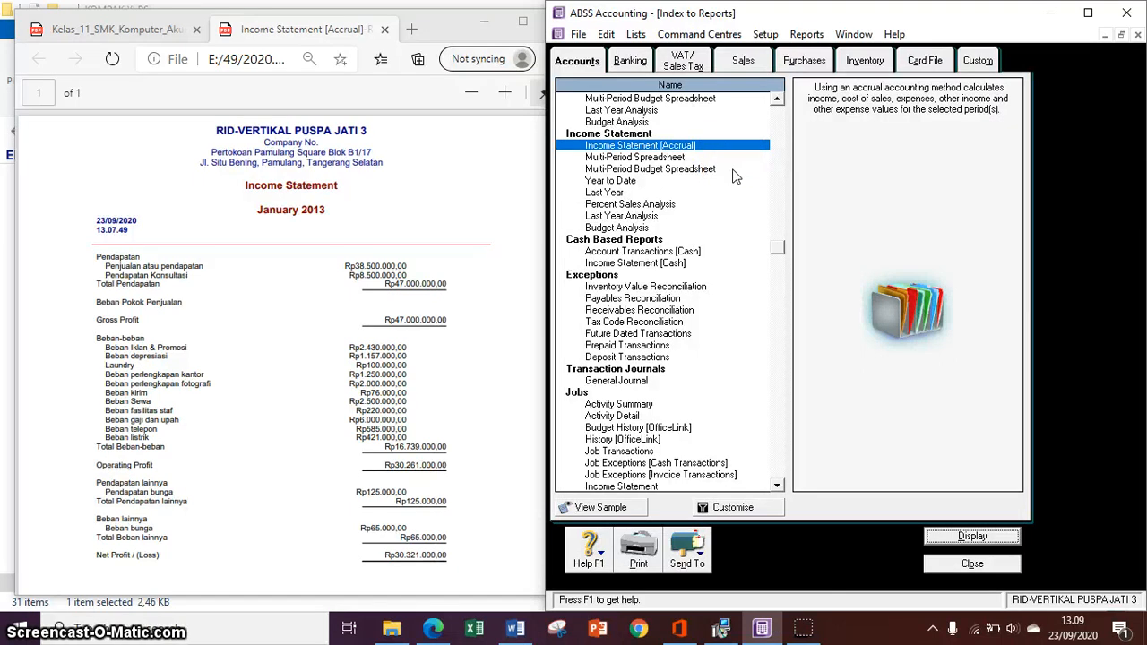
pyautogui.scroll(2, 664, 232)
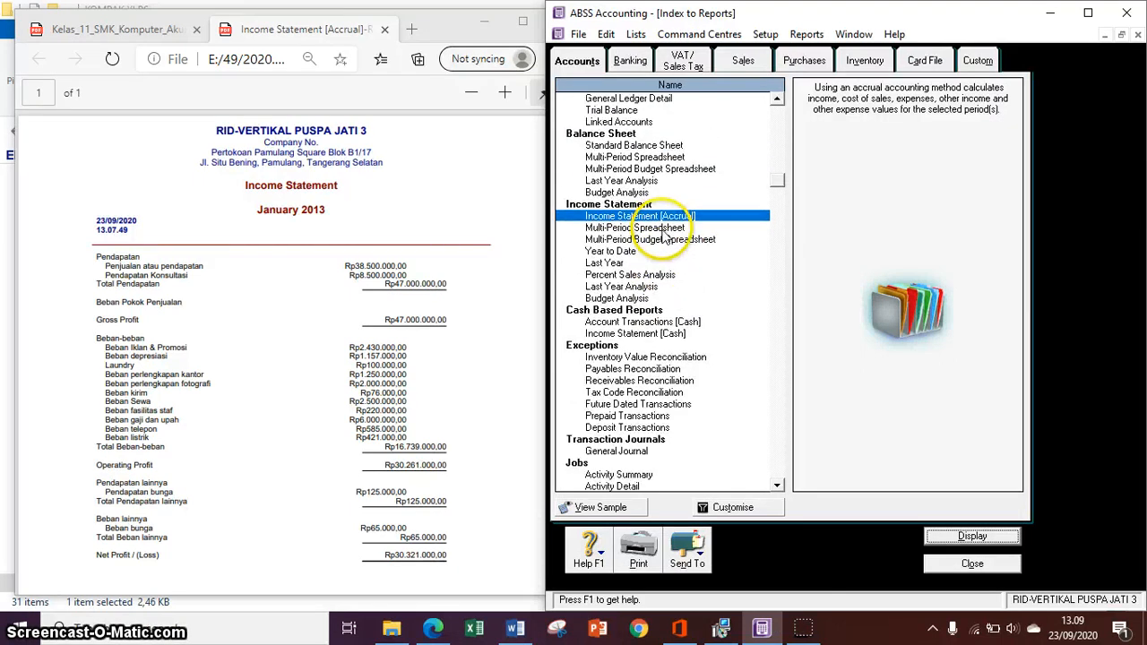
pyautogui.click(659, 145)
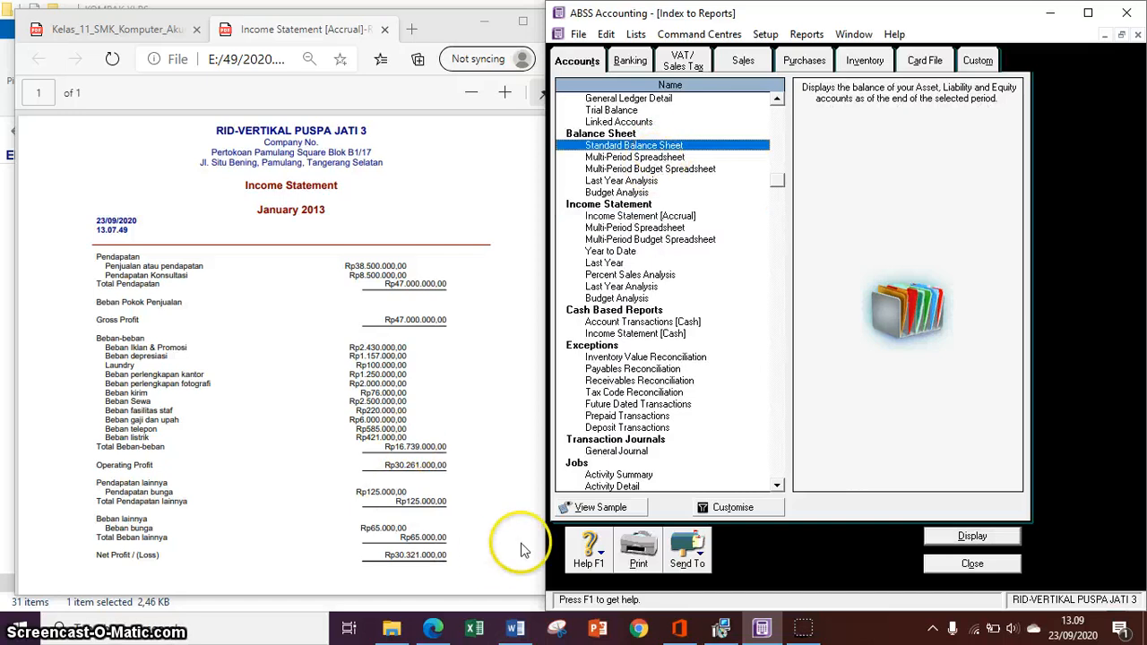
pyautogui.press('Return')
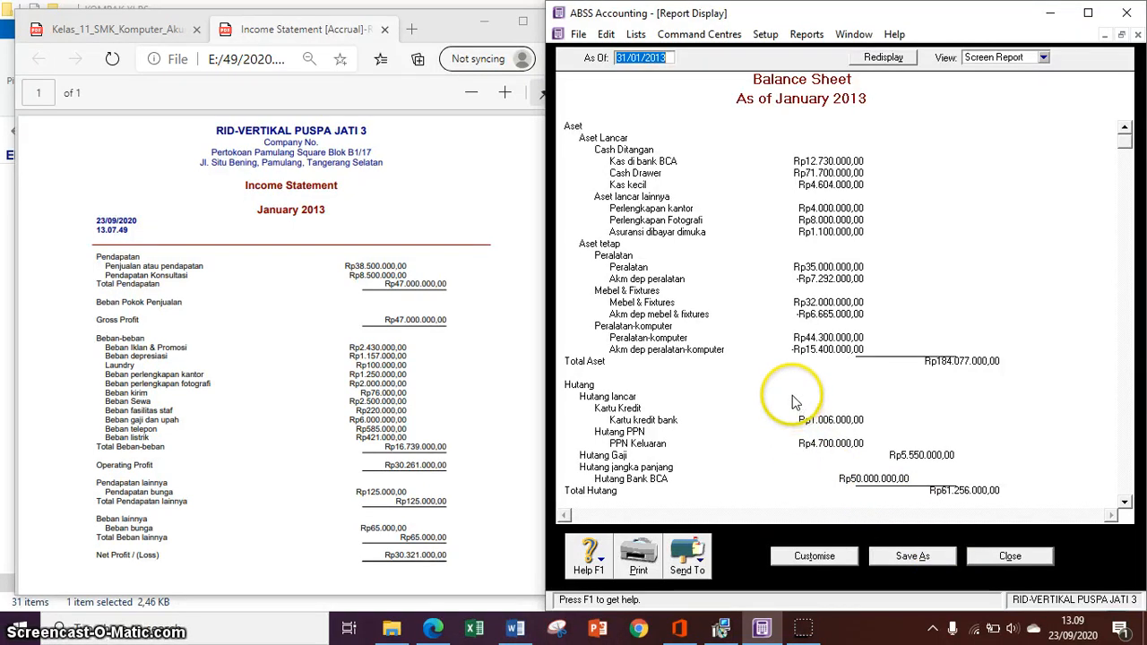
# - Customise the Standard Balance Sheet for the January period as of 31/01/2013 and display it again
pyautogui.click(797, 559)
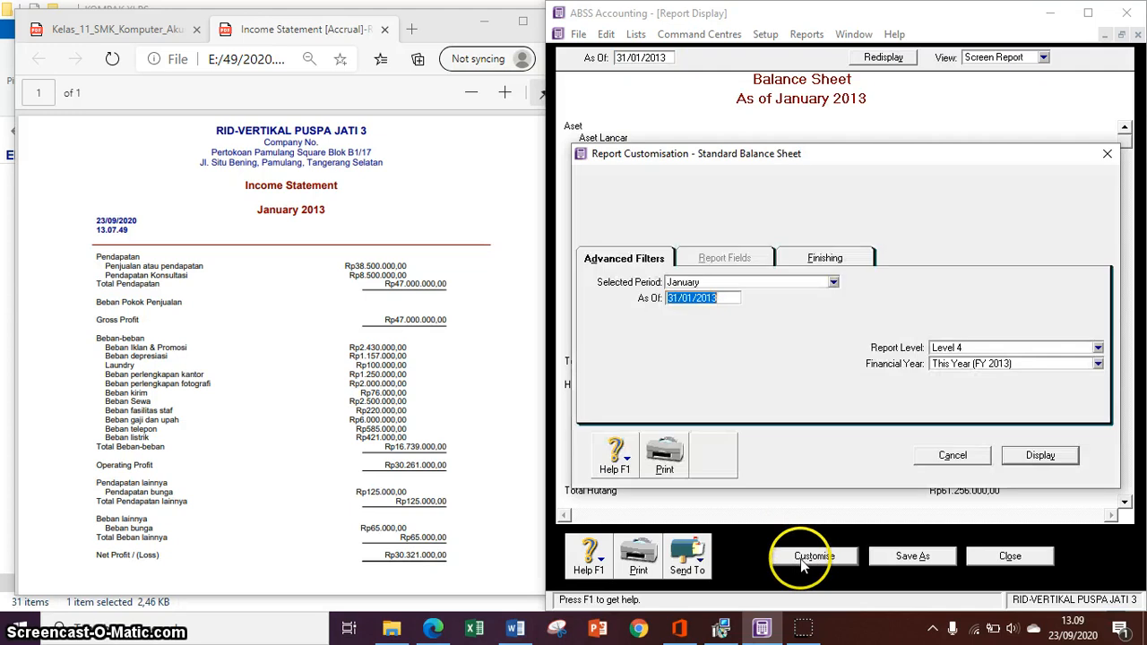
pyautogui.click(680, 284)
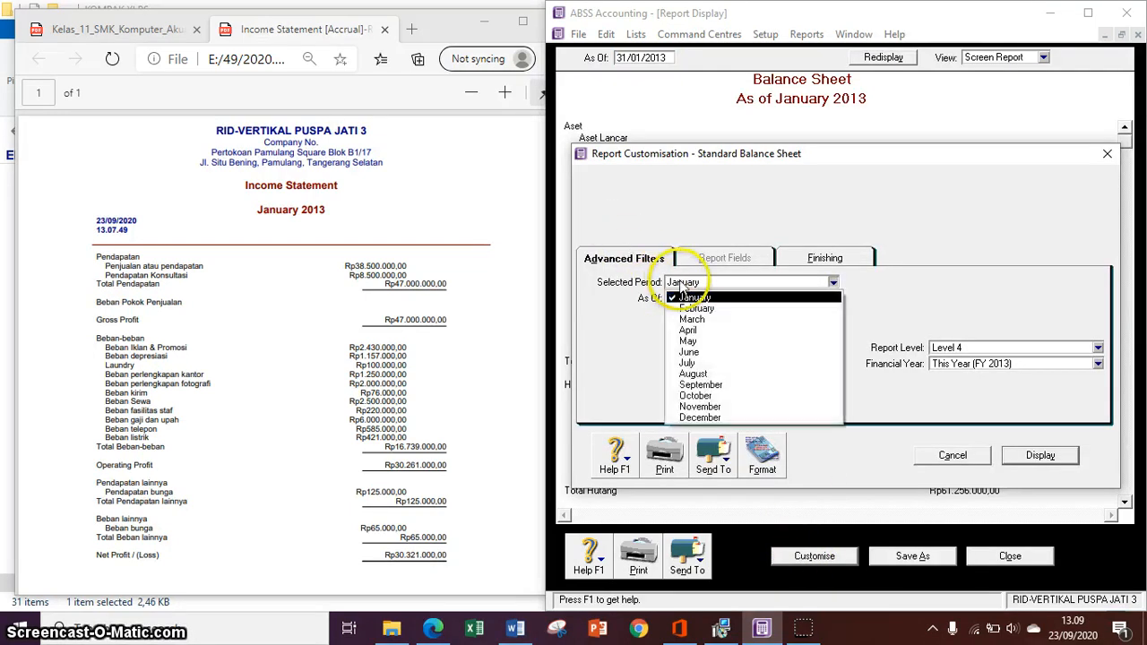
pyautogui.click(708, 297)
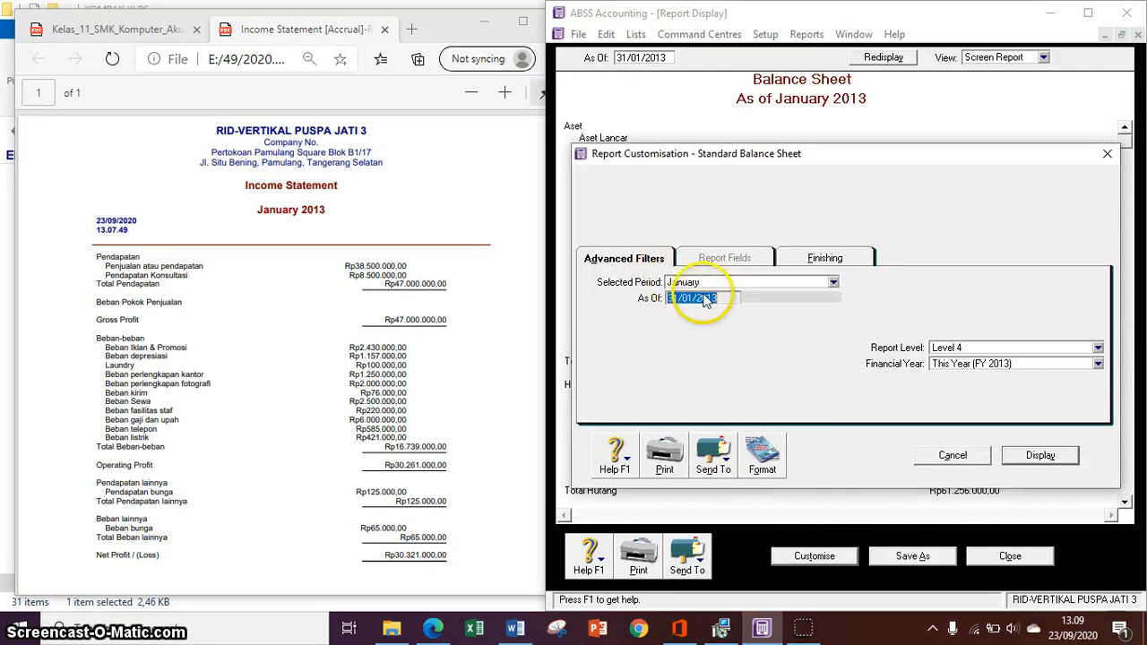
pyautogui.click(1070, 455)
# - Put away the PDF viewer and export the January 2013 Balance Sheet as a PDF named "Standard Balance Sheet-RID" in the KOMPAK XI PS folder
pyautogui.click(526, 264)
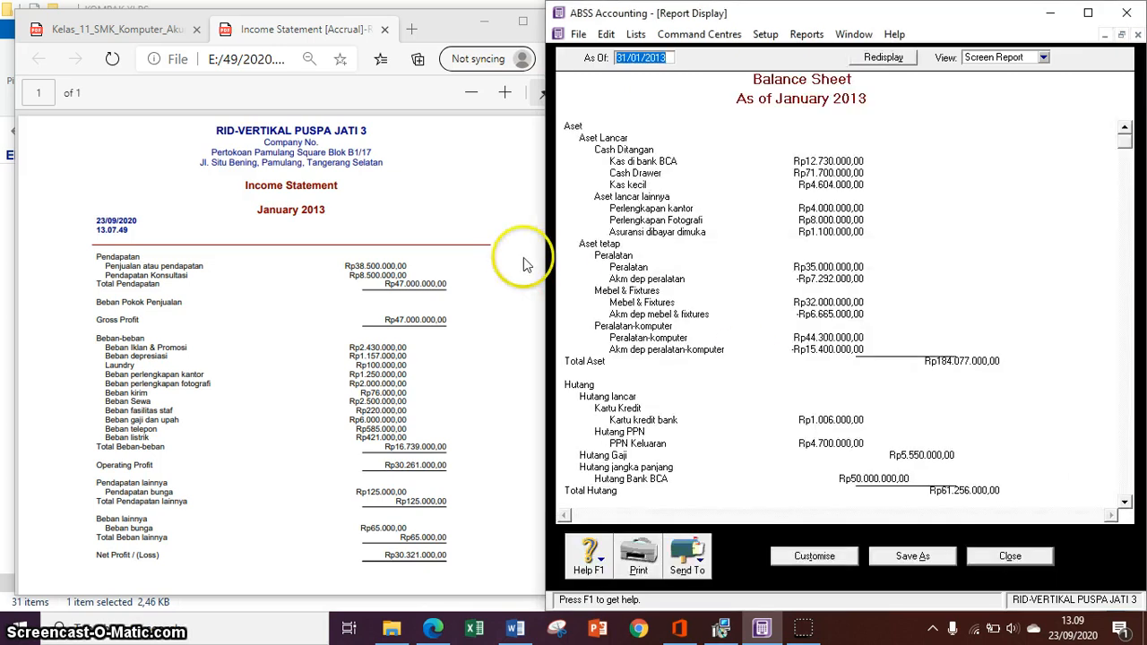
pyautogui.click(559, 20)
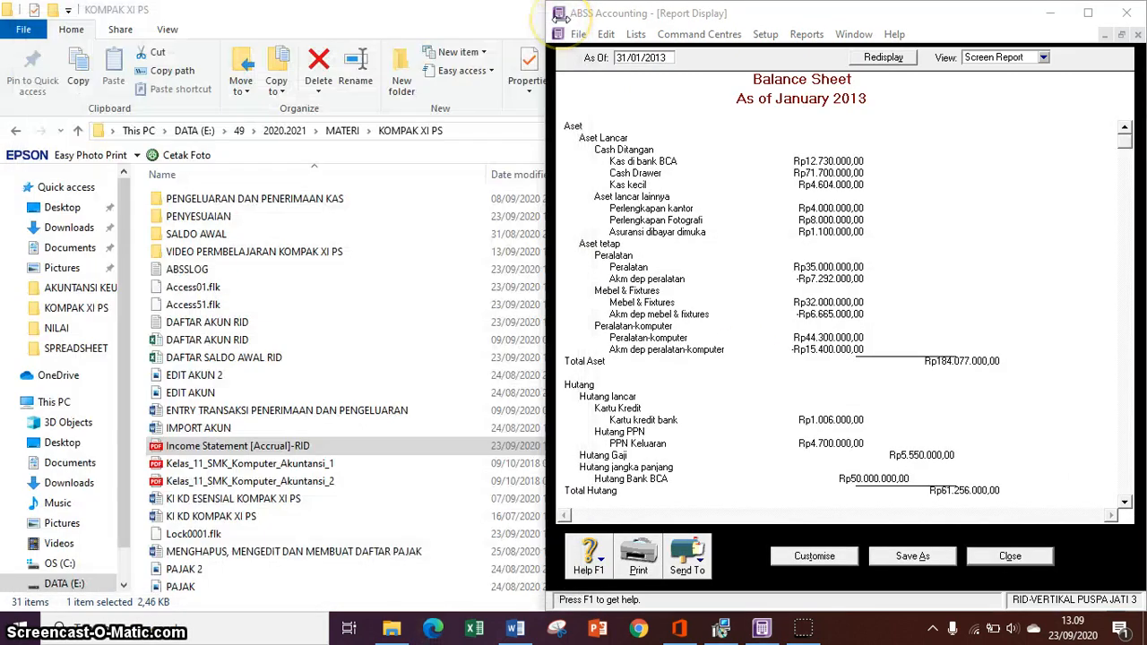
pyautogui.click(687, 555)
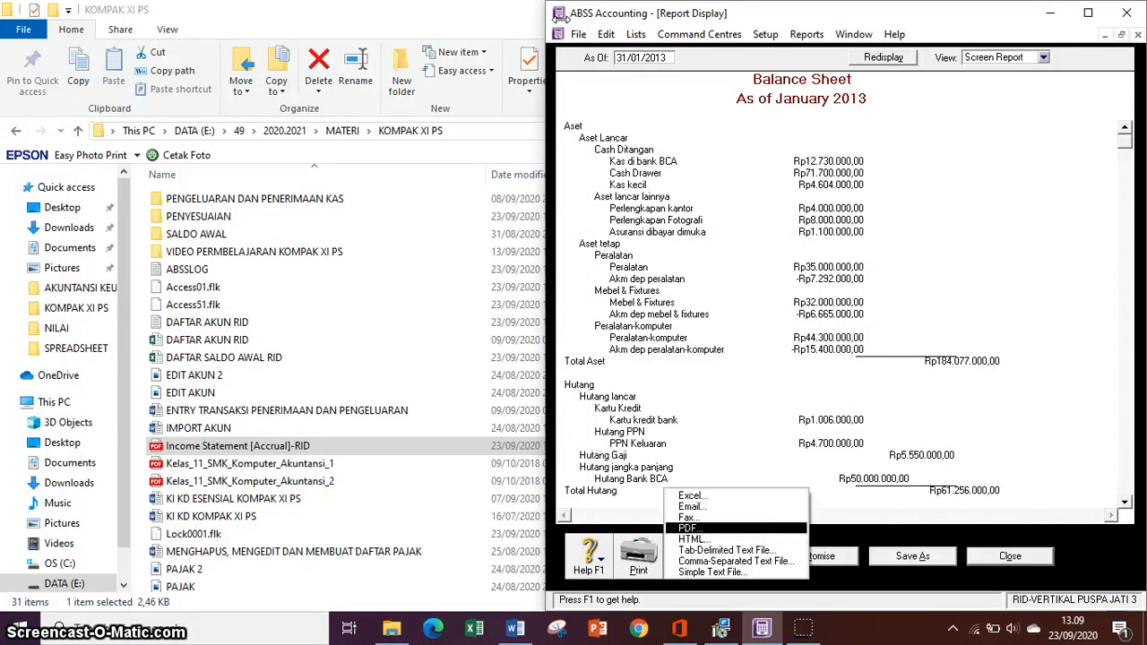
pyautogui.click(691, 528)
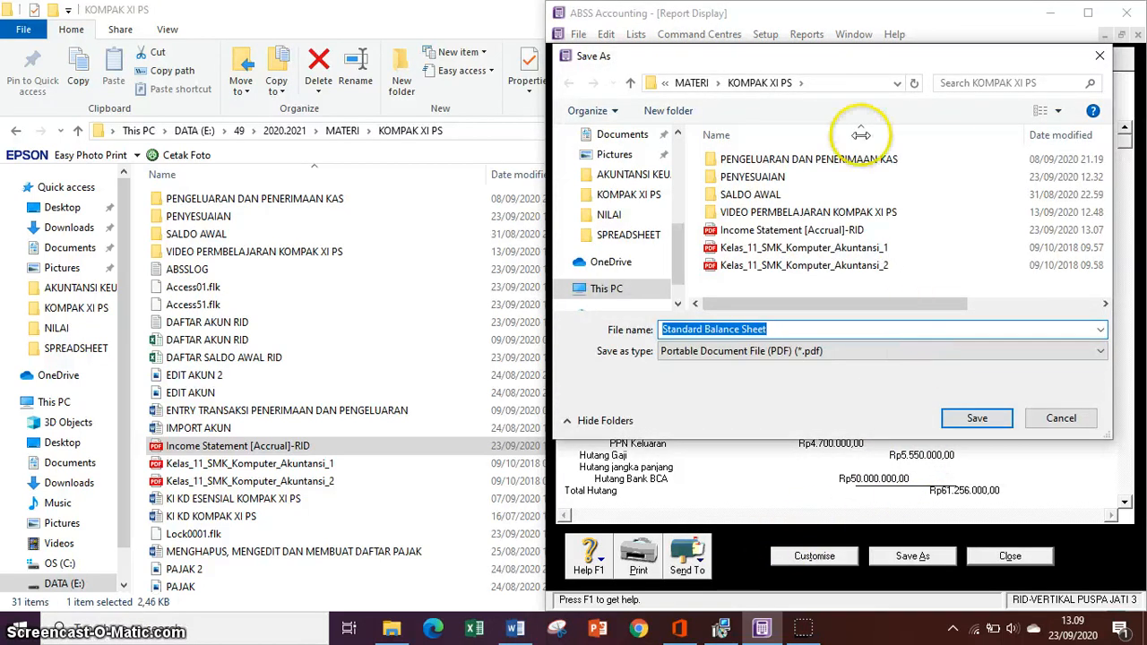
pyautogui.click(844, 328)
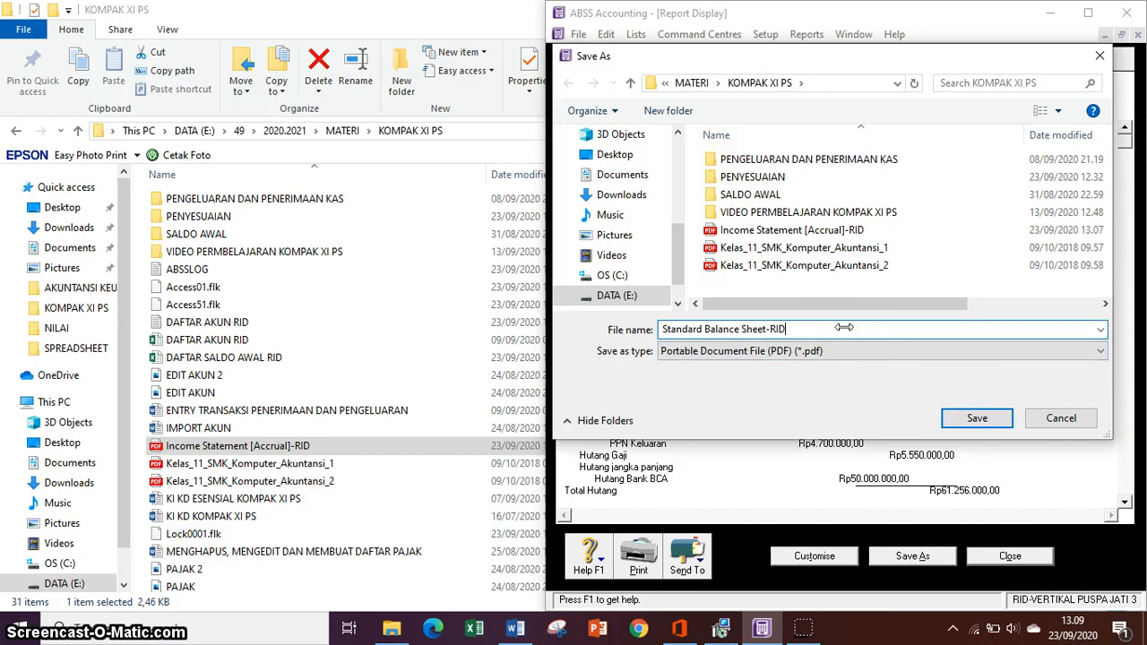
pyautogui.click(983, 418)
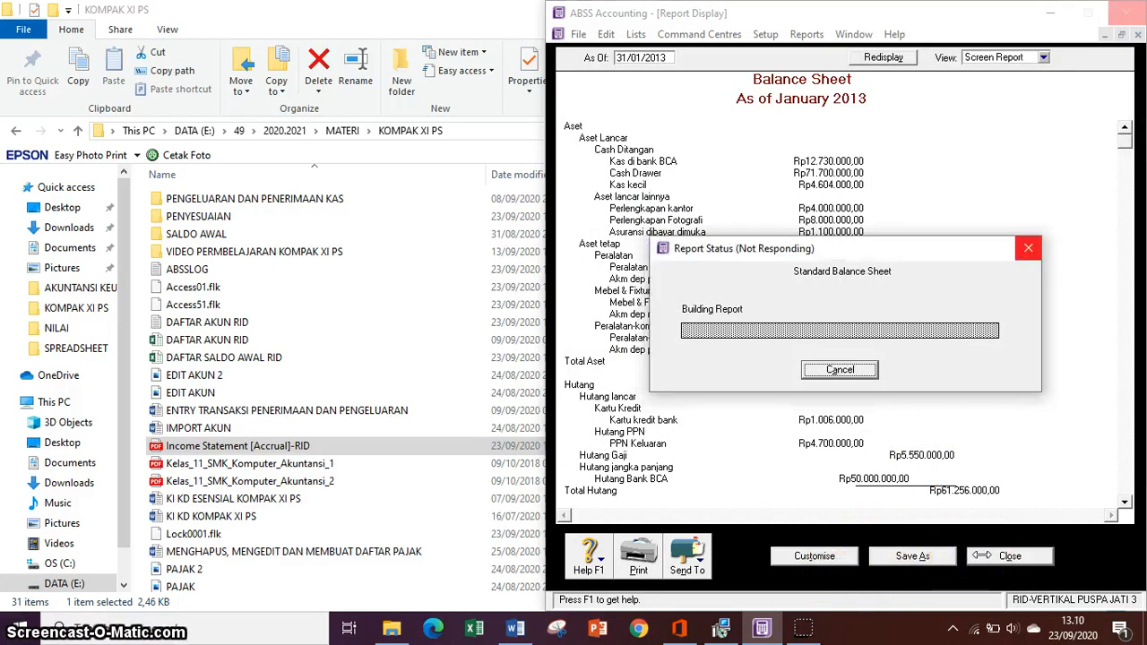
# - Close the Balance Sheet and display the Statement of Cash Flow from the Banking reports for 01/01/2013 to 31/01/2013
pyautogui.click(983, 556)
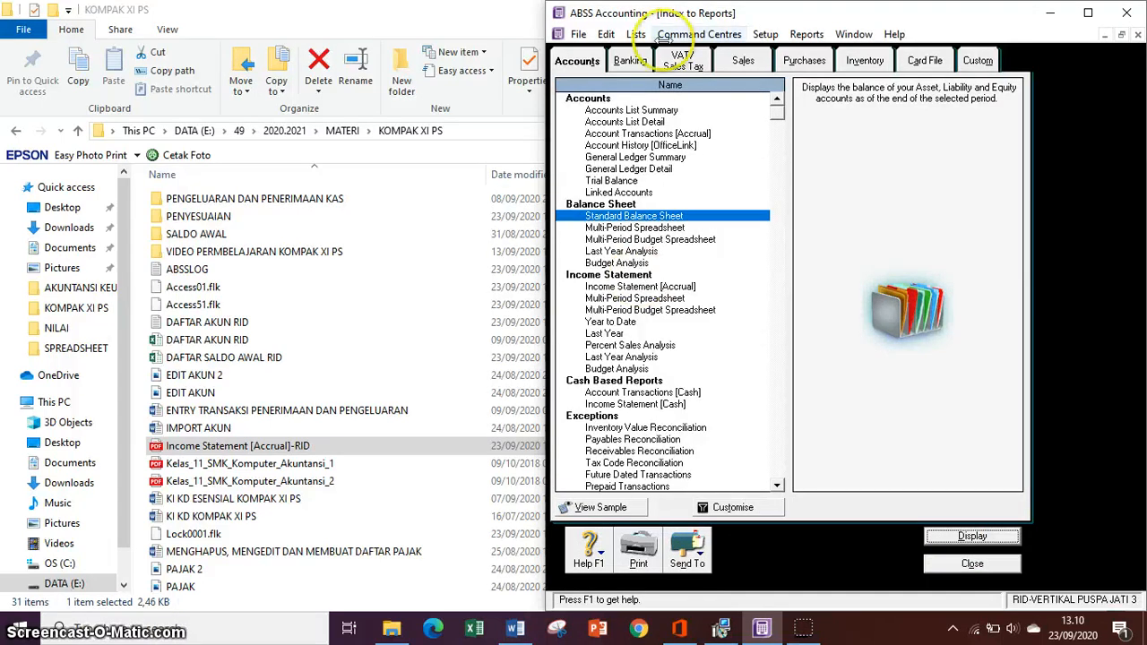
pyautogui.click(630, 58)
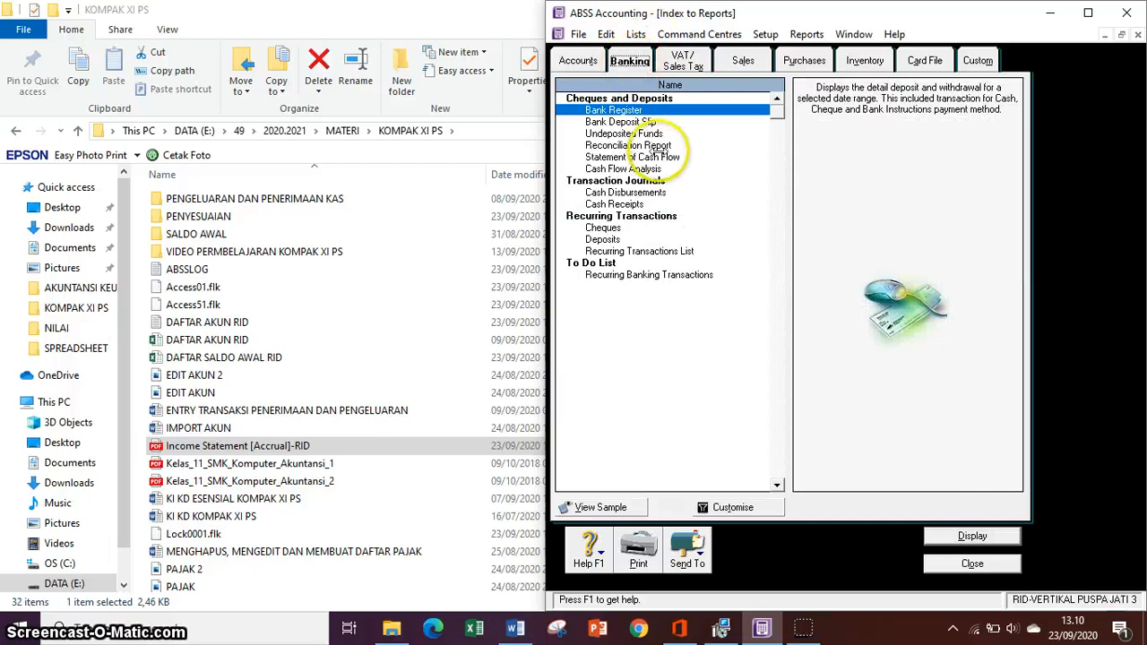
pyautogui.click(633, 157)
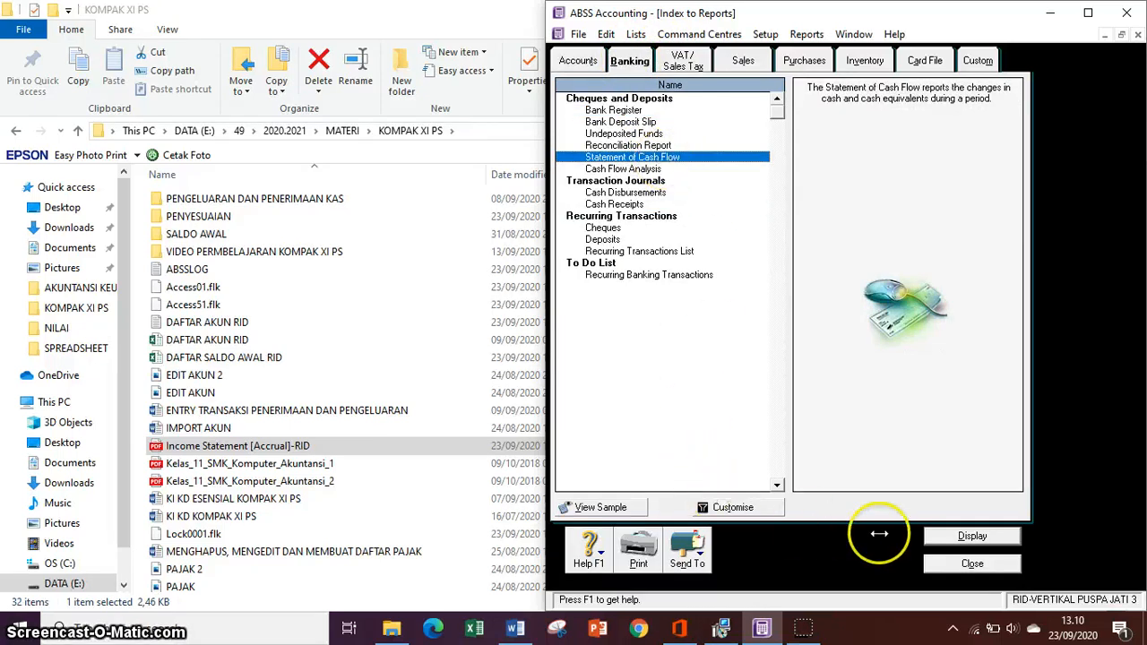
pyautogui.click(956, 537)
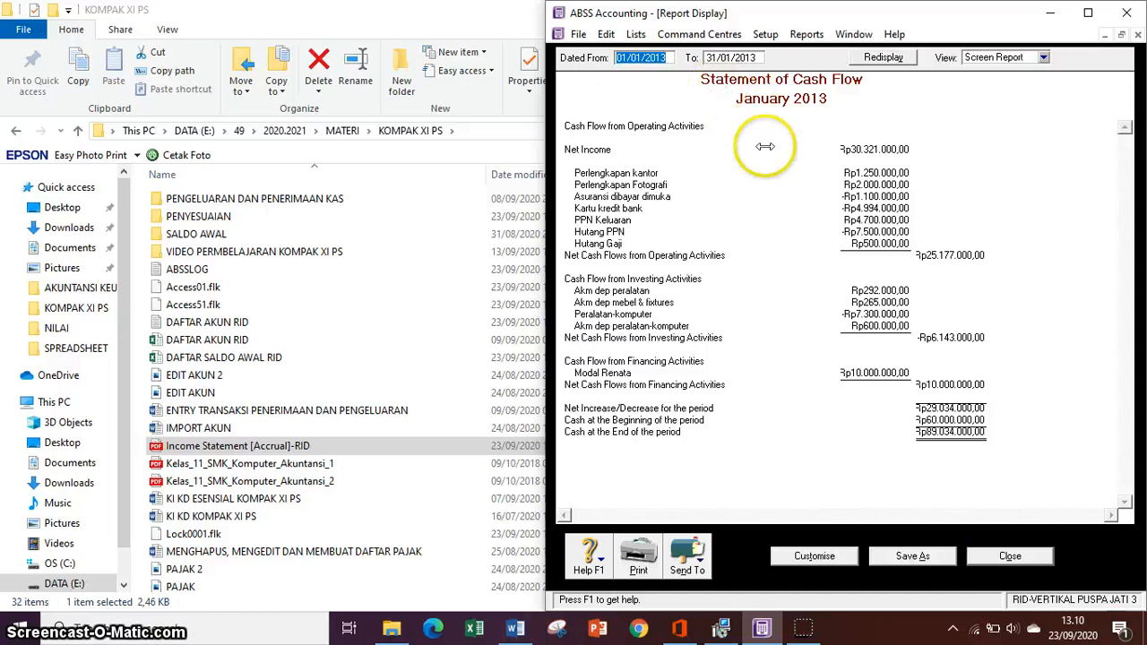
pyautogui.click(806, 556)
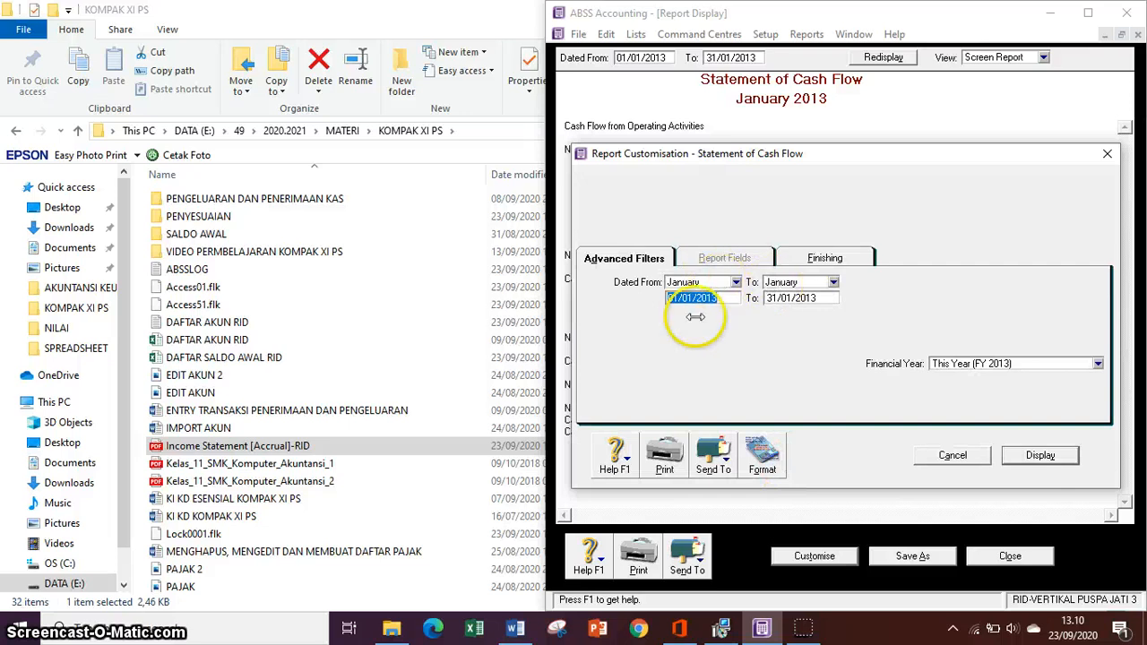
pyautogui.click(1040, 455)
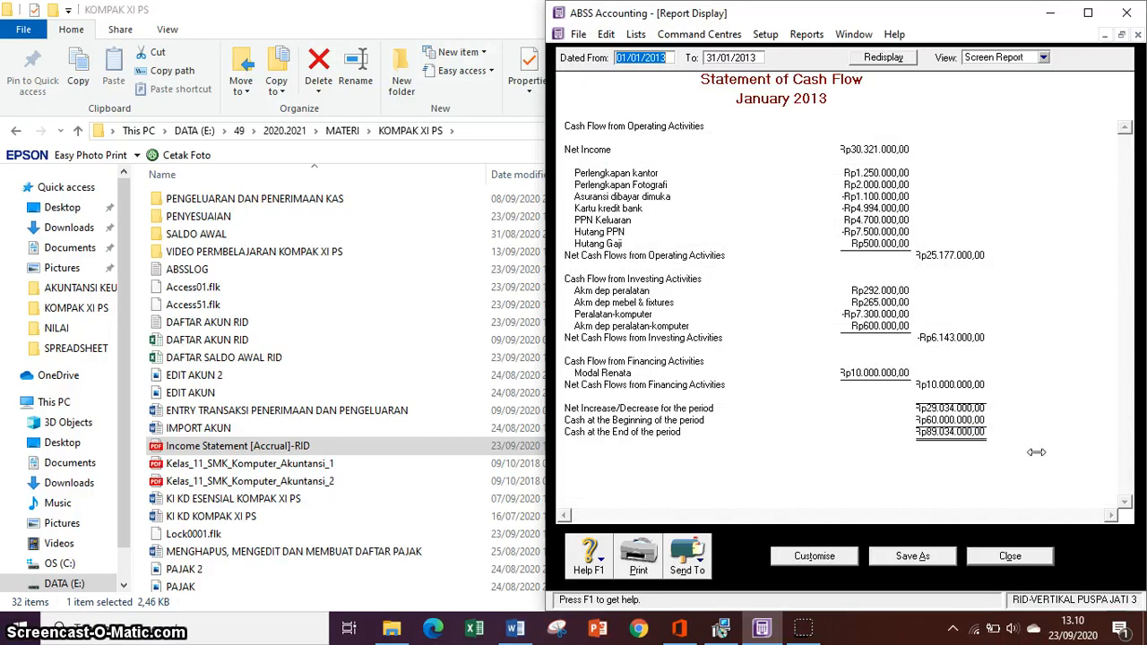
# - Export the January 2013 Statement of Cash Flow as a PDF named "Statement of Cash Flow-RID" in the KOMPAK XI PS folder
pyautogui.click(687, 550)
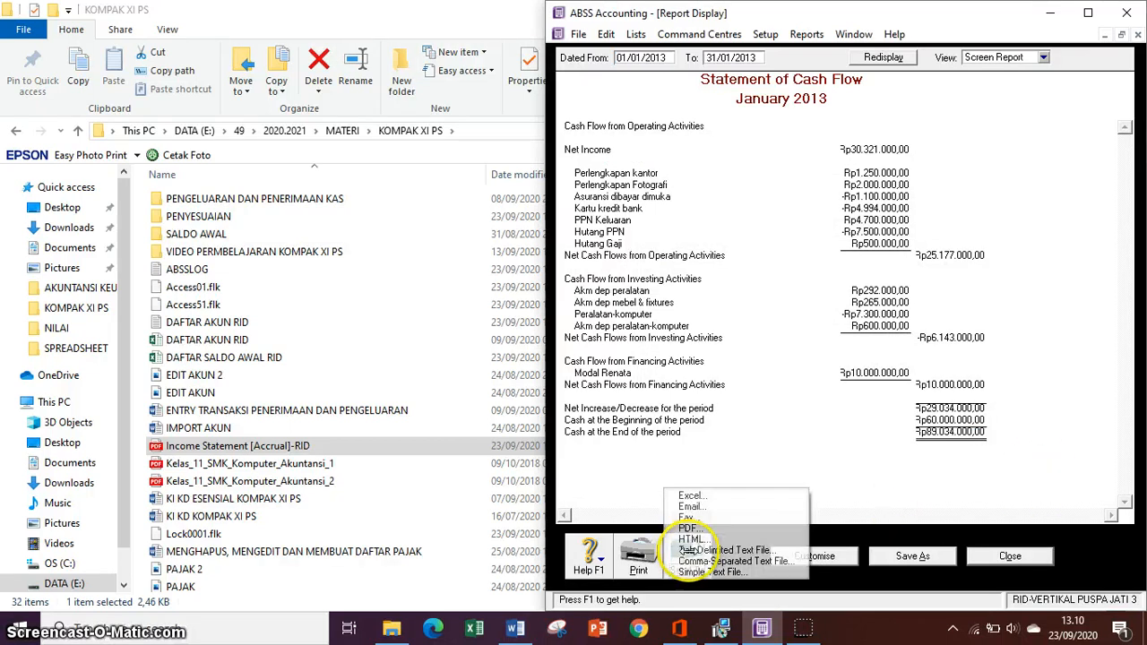
pyautogui.click(702, 529)
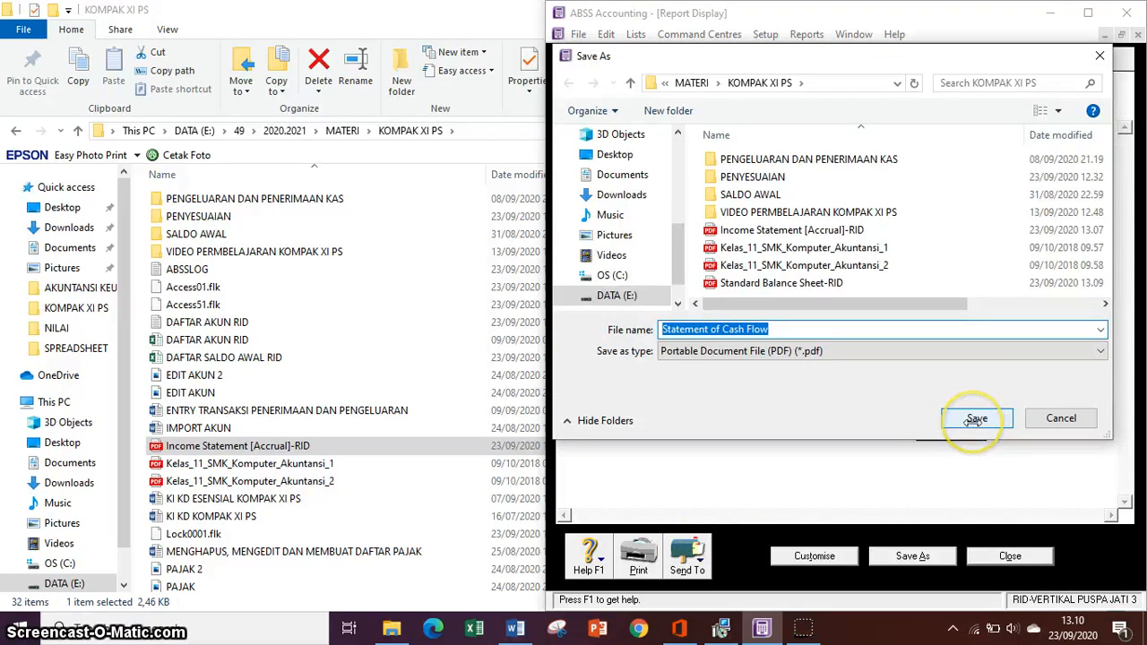
pyautogui.click(849, 324)
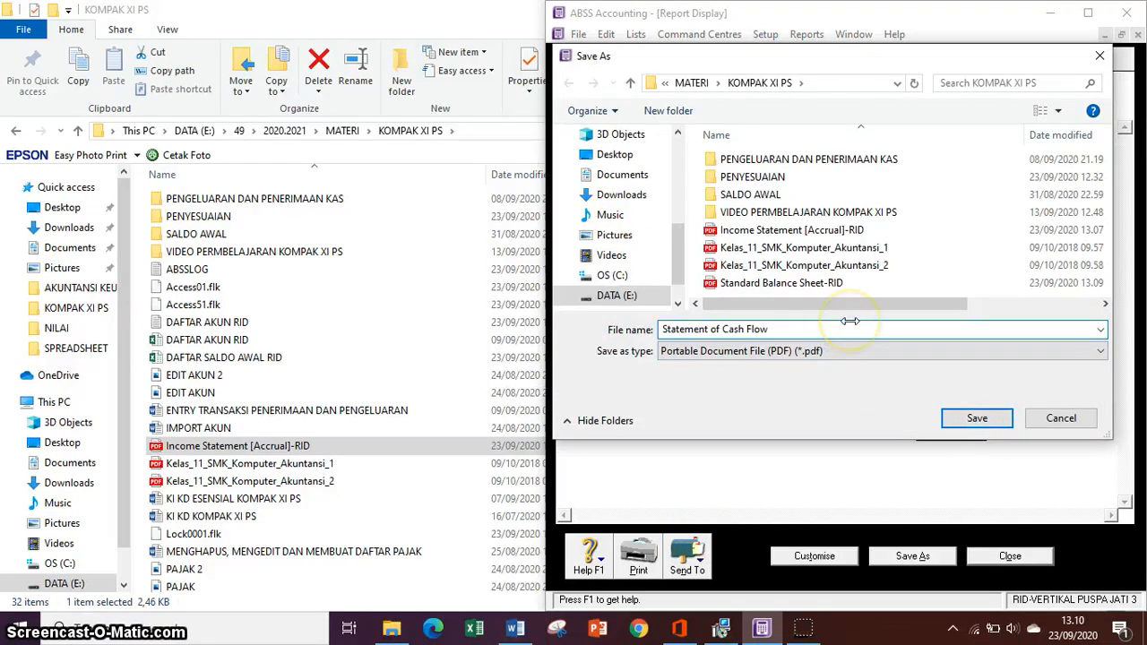
pyautogui.click(978, 417)
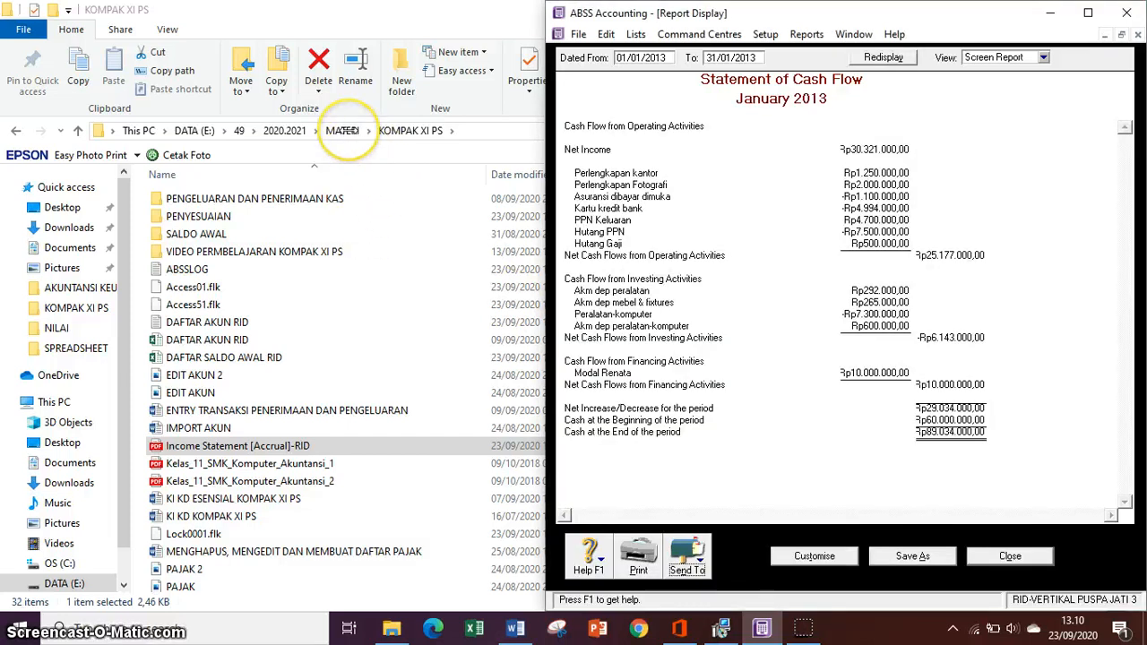
# - Check the KOMPAK XI PS folder in File Explorer for the exported Income Statement, Standard Balance Sheet and Statement of Cash Flow PDFs
pyautogui.click(348, 131)
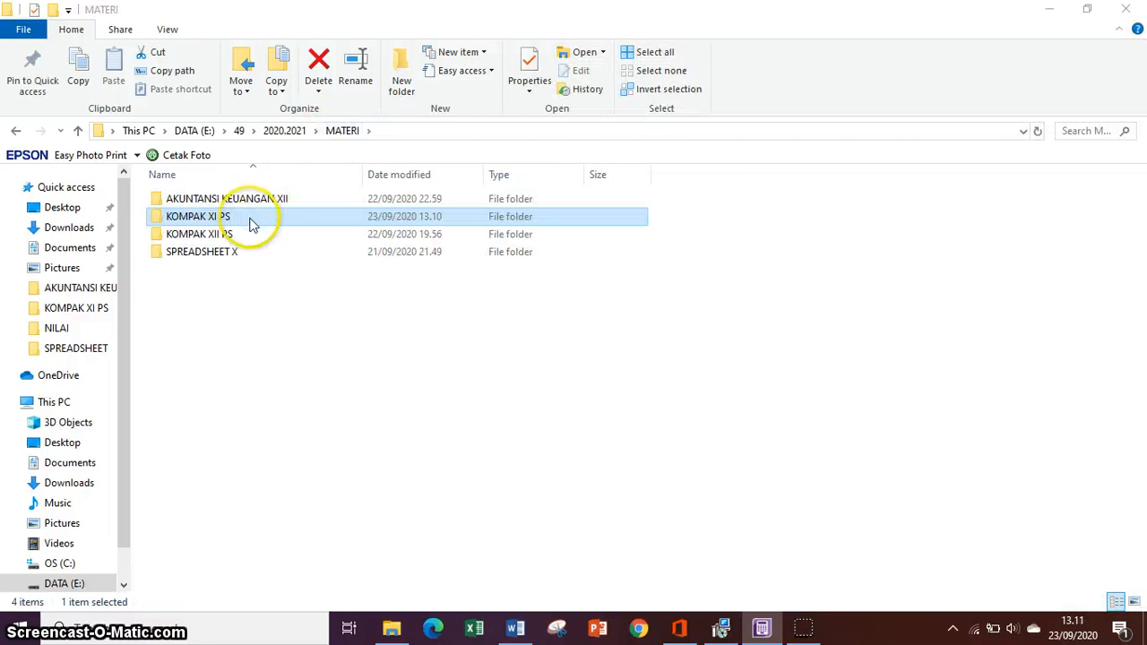
pyautogui.click(249, 217)
pyautogui.doubleClick(249, 216)
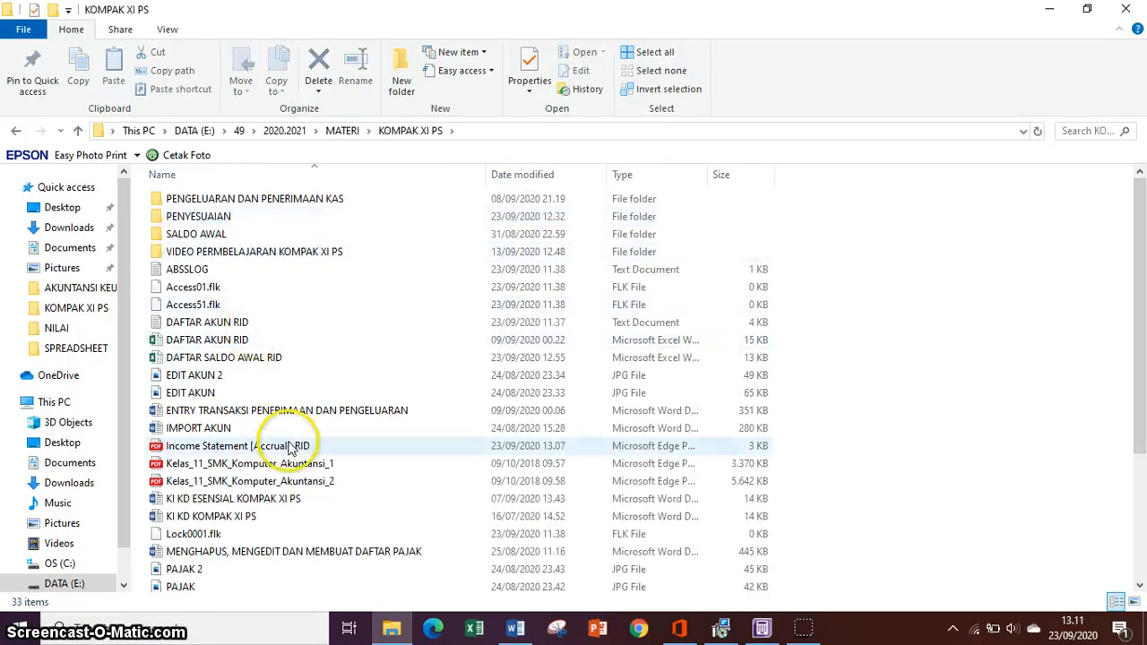
pyautogui.click(291, 448)
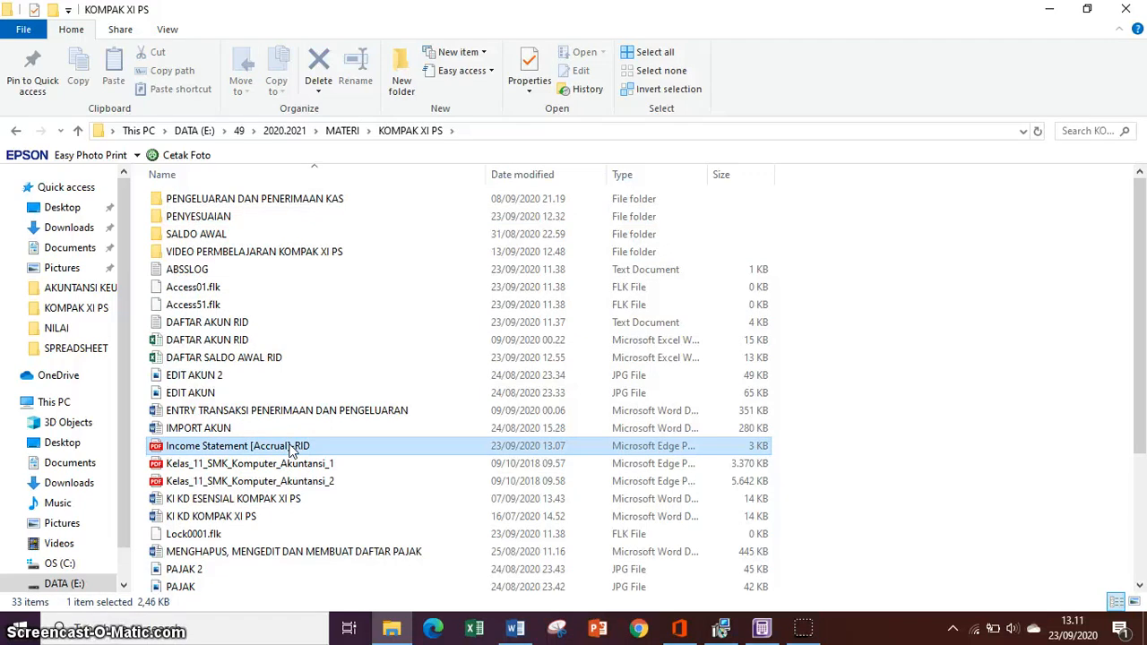
pyautogui.moveTo(1140, 215); pyautogui.dragTo(1145, 263)
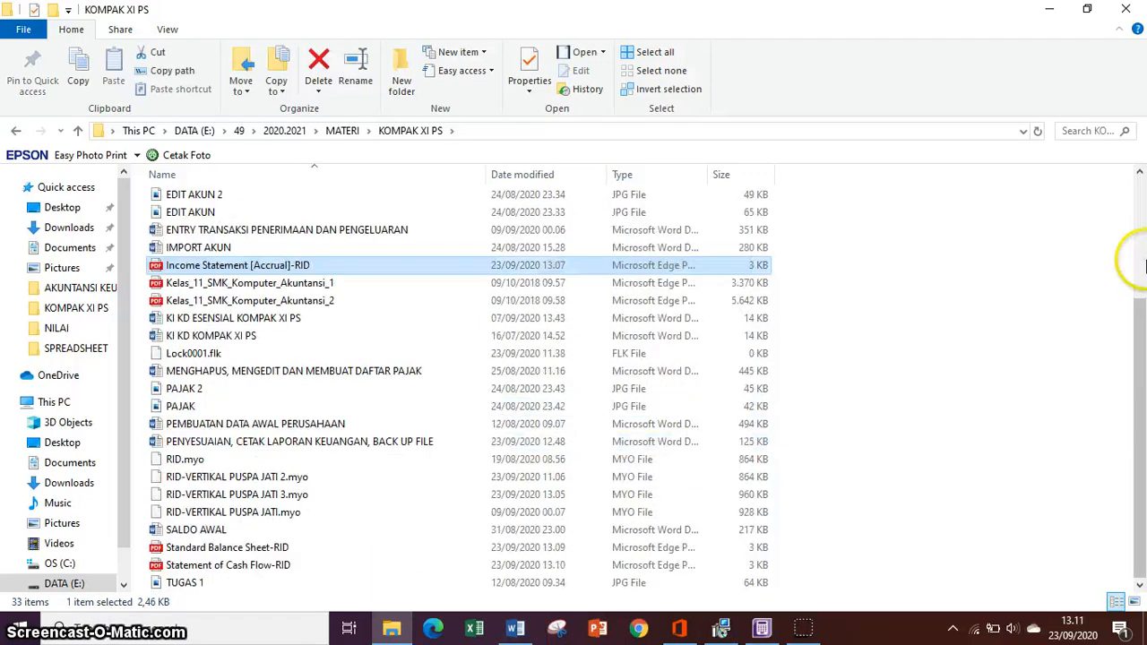
pyautogui.click(226, 564)
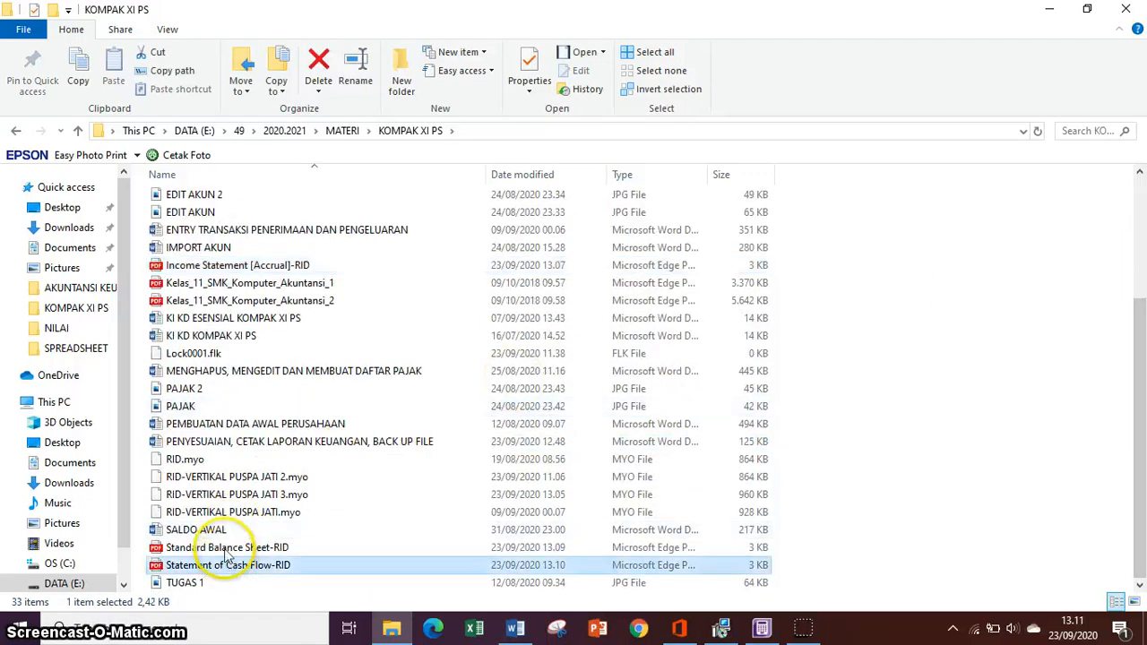
pyautogui.click(226, 551)
pyautogui.click(227, 567)
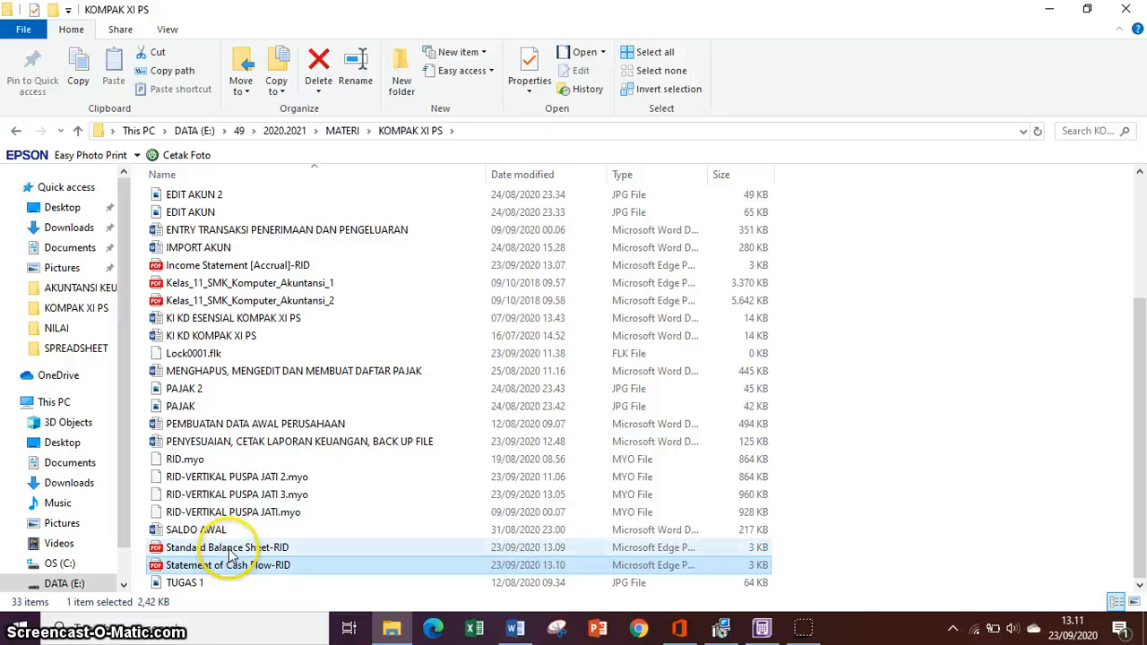
pyautogui.click(230, 549)
pyautogui.click(238, 566)
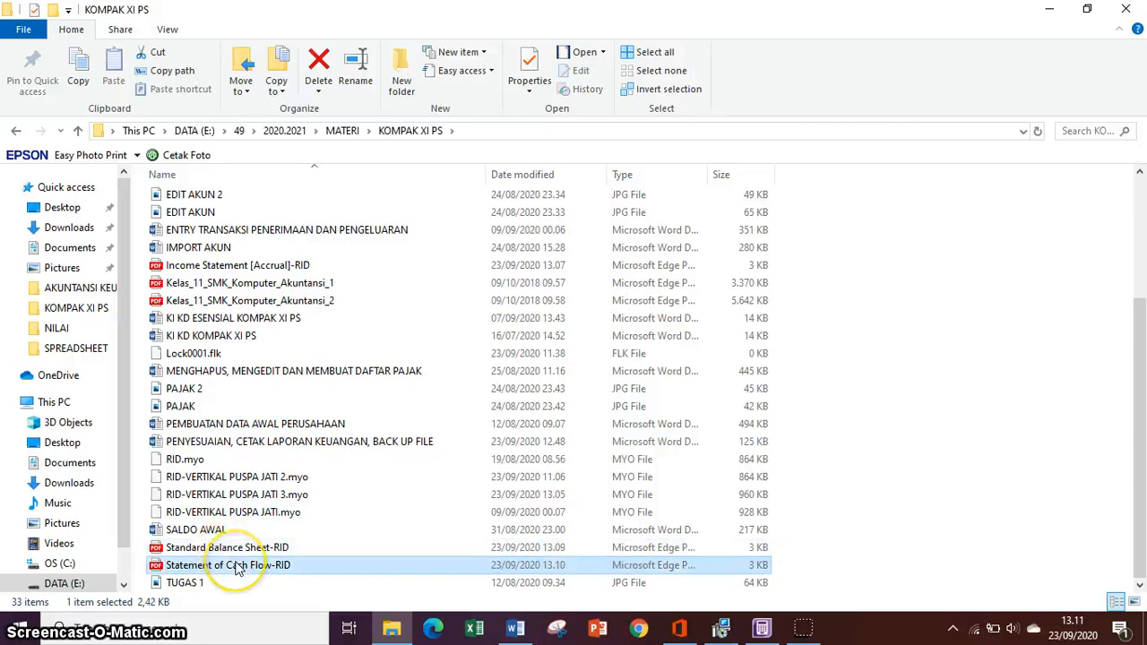
# - Switch back to ABSS Accounting, maximise it, and close the Statement of Cash Flow and the report index to return to the Command Centre
pyautogui.click(764, 627)
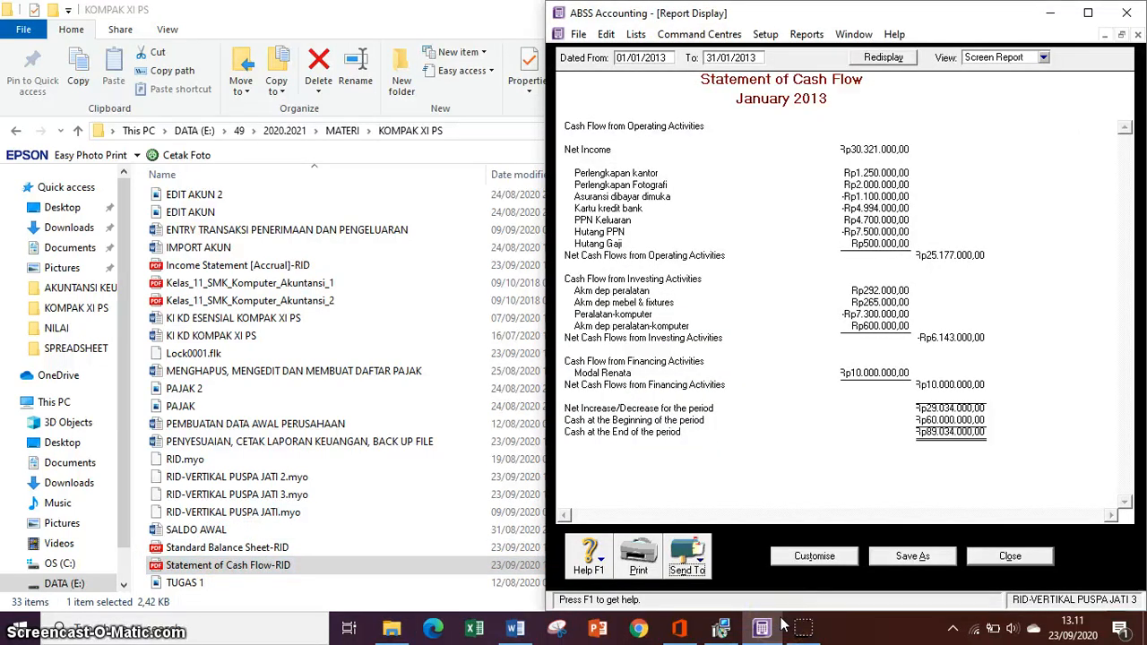
pyautogui.click(1087, 13)
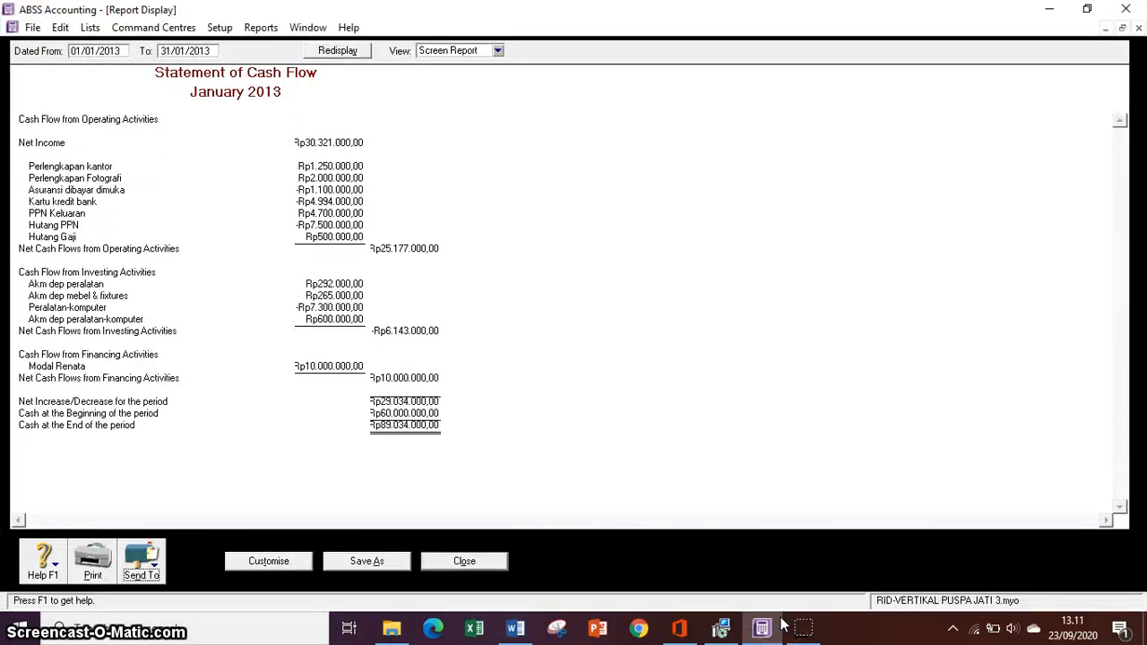
pyautogui.press('Escape')
pyautogui.press('Escape')
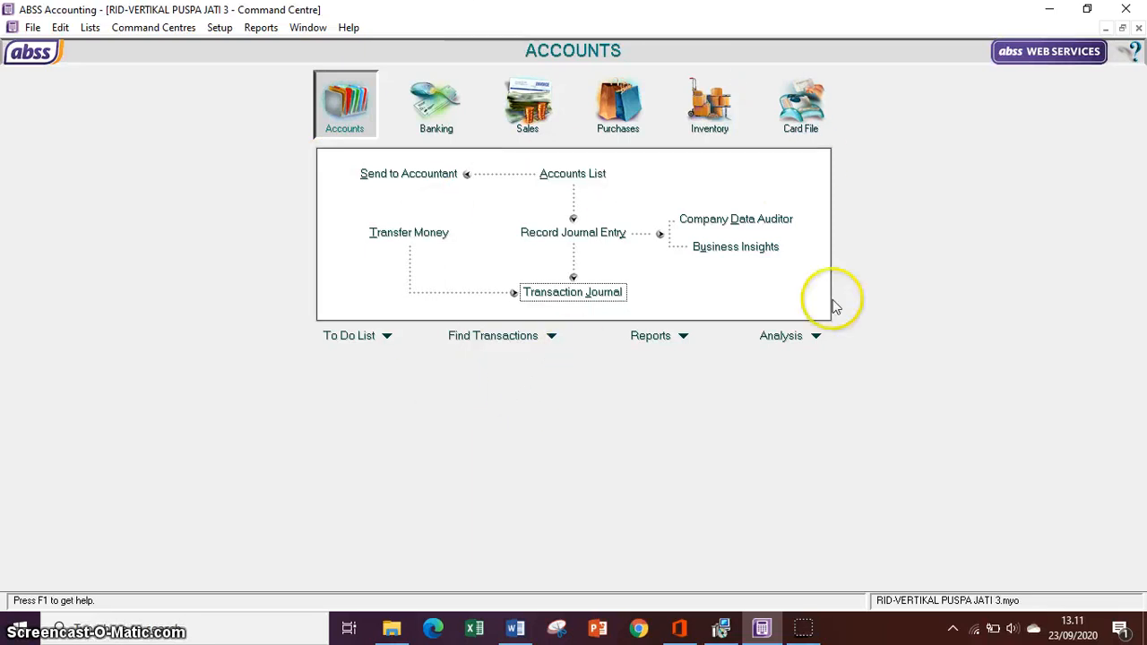
# - Start a company file backup that covers all data and checks the company file for errors
pyautogui.click(33, 29)
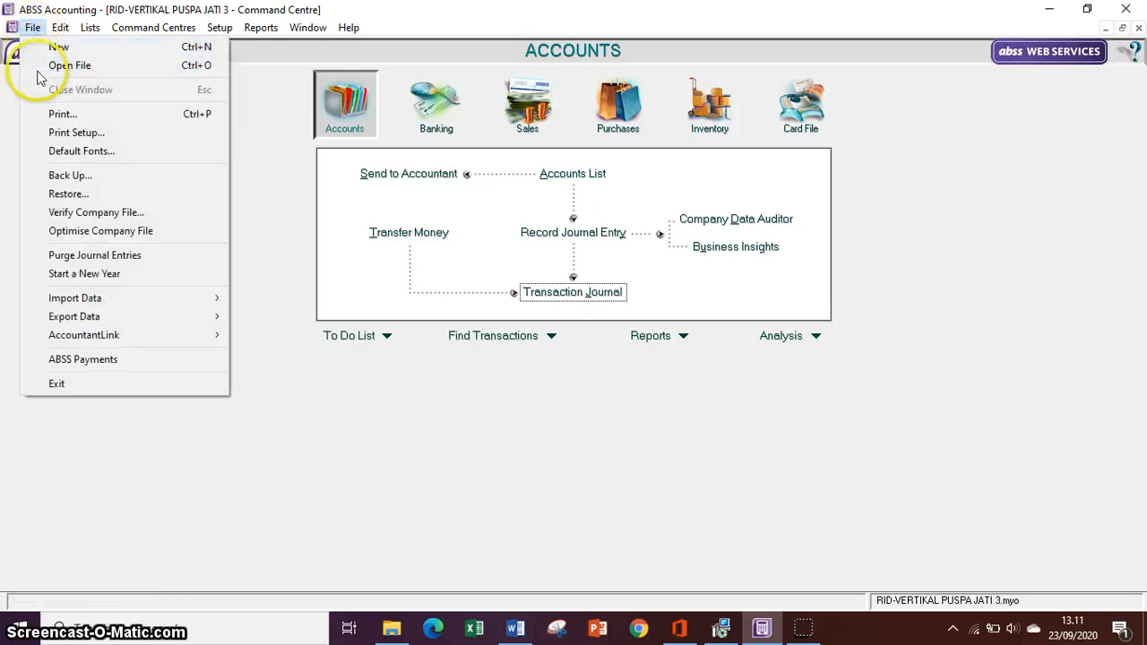
pyautogui.click(72, 176)
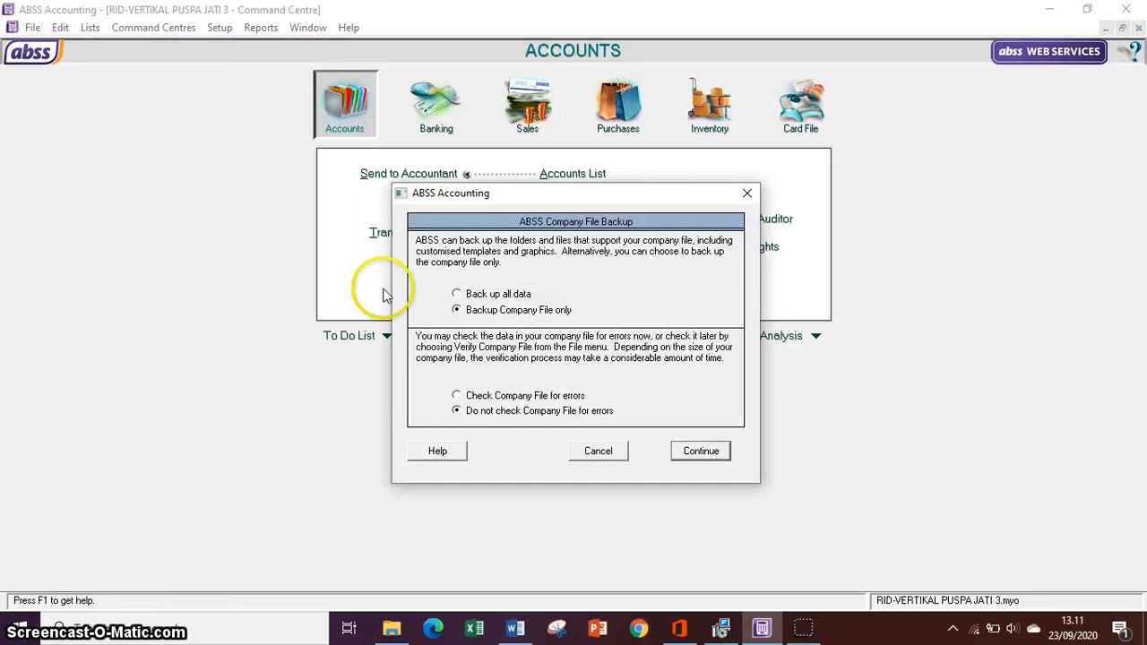
pyautogui.click(467, 296)
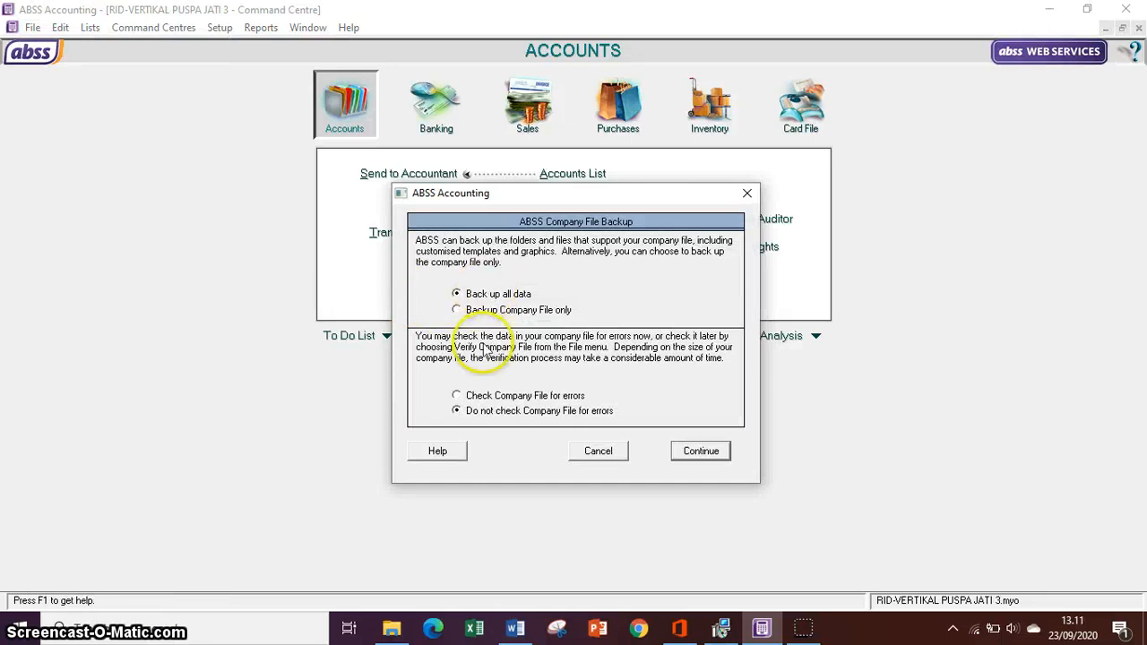
pyautogui.click(487, 411)
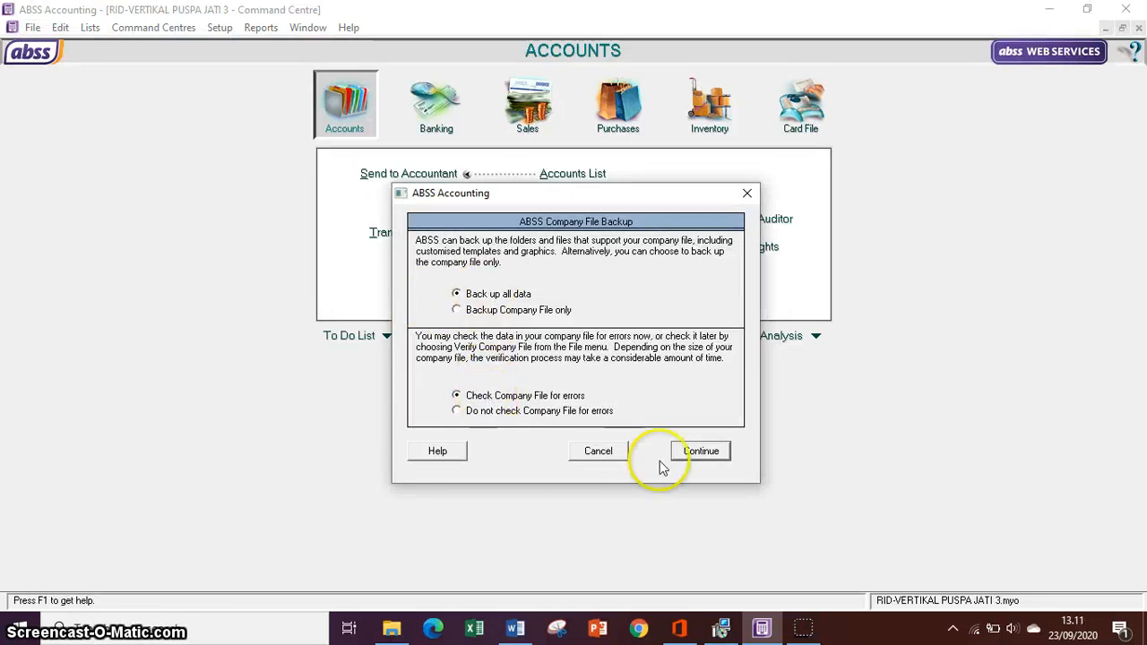
pyautogui.click(698, 451)
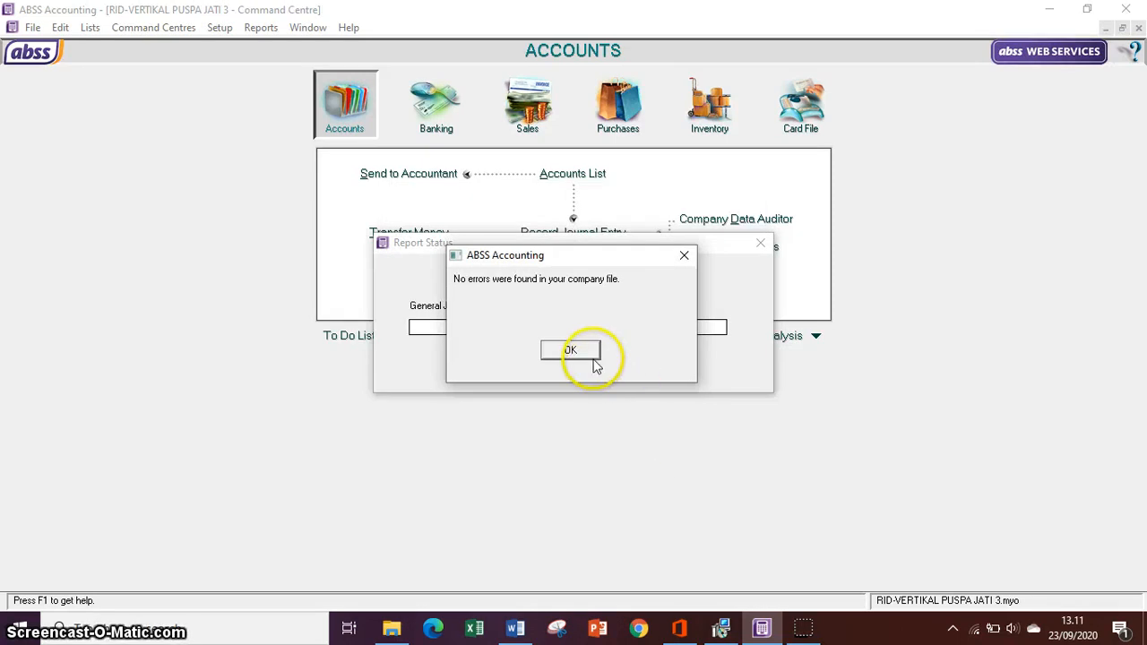
# - Save the backup as the ZIP file "ABSS0923-RID" in the Backup folder of KOMPAK XI PS
pyautogui.click(584, 351)
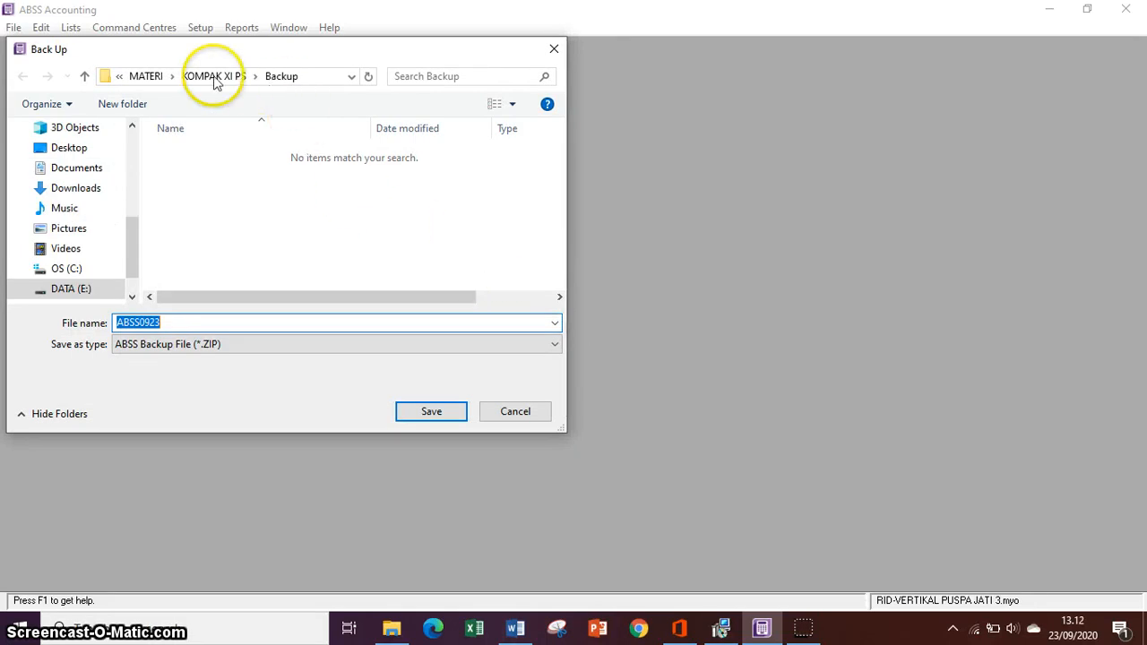
pyautogui.click(240, 327)
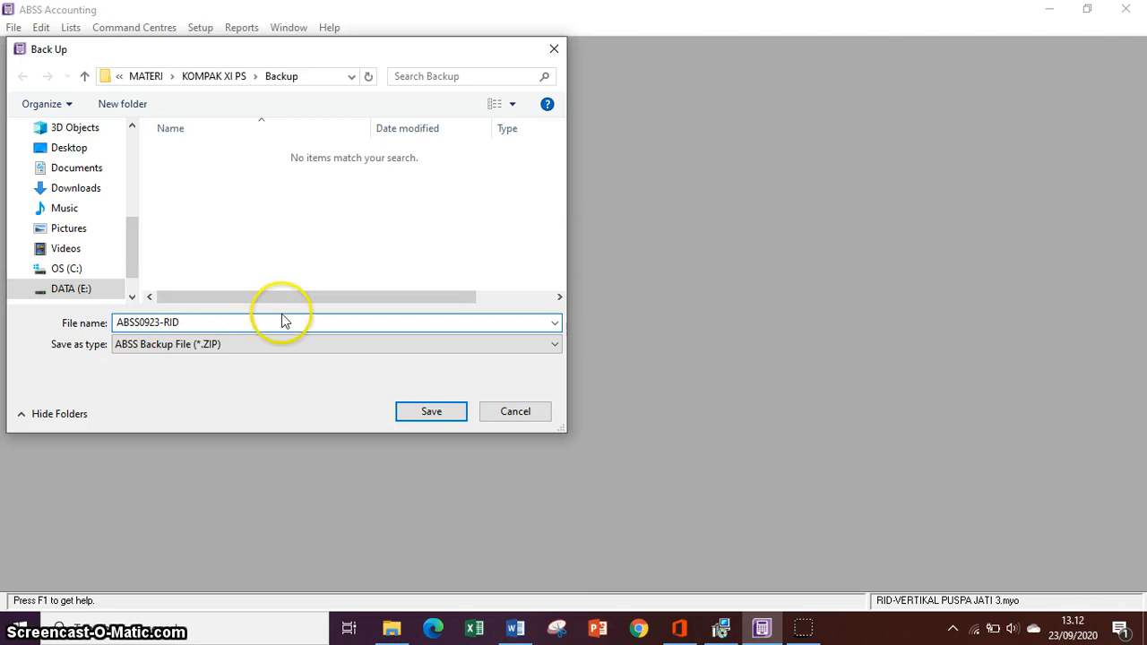
pyautogui.click(439, 416)
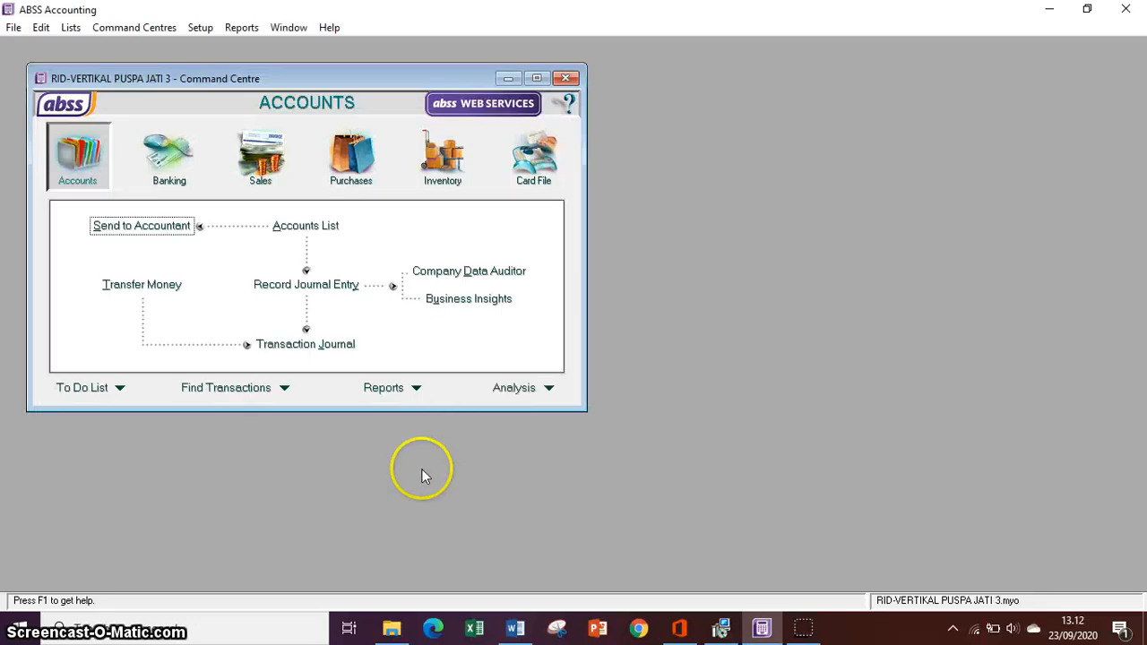
# - Check the Backup folder inside KOMPAK XI PS in File Explorer for the ABSS0923-RID archive, and switch back to ABSS Accounting
pyautogui.click(392, 627)
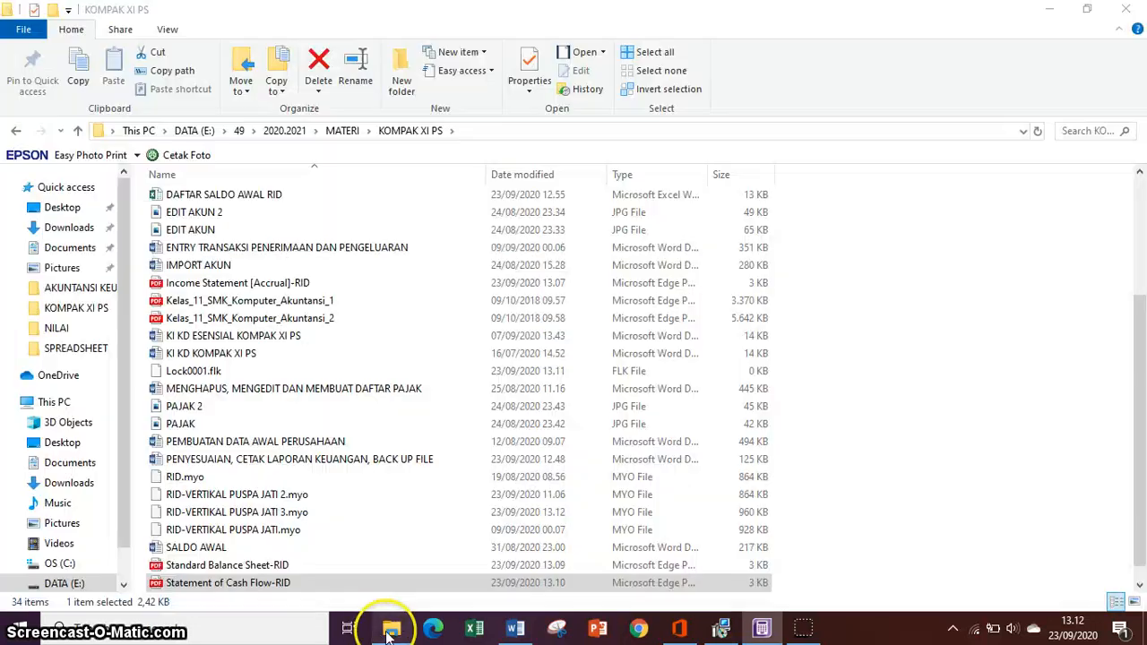
pyautogui.scroll(3, 328, 465)
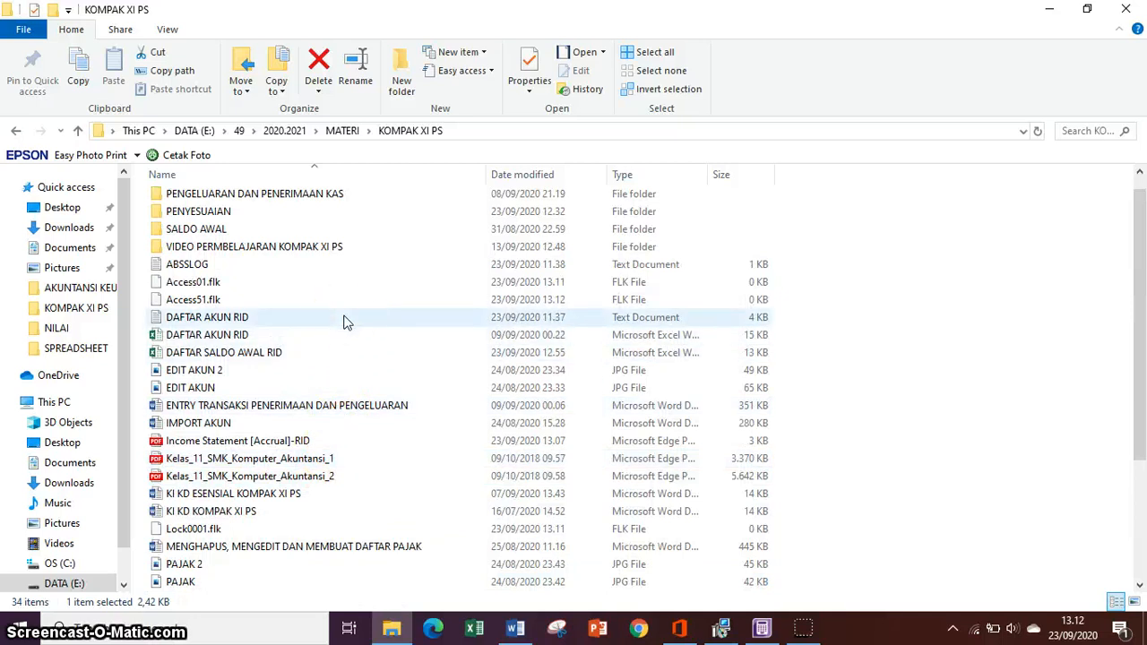
pyautogui.scroll(-3, 348, 322)
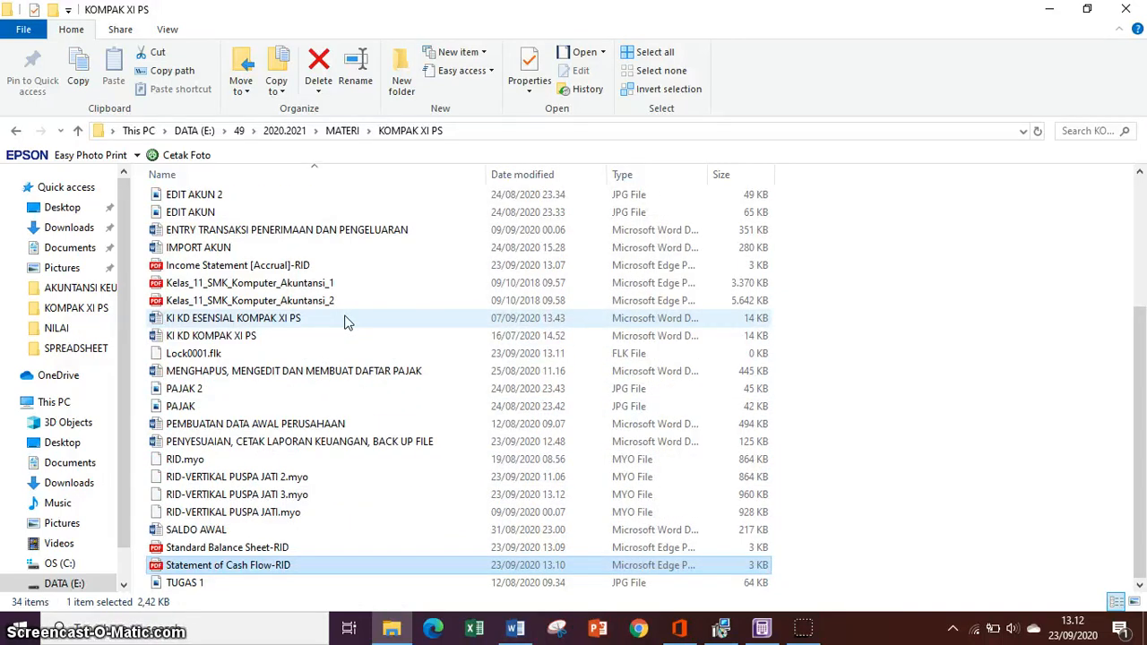
pyautogui.click(343, 131)
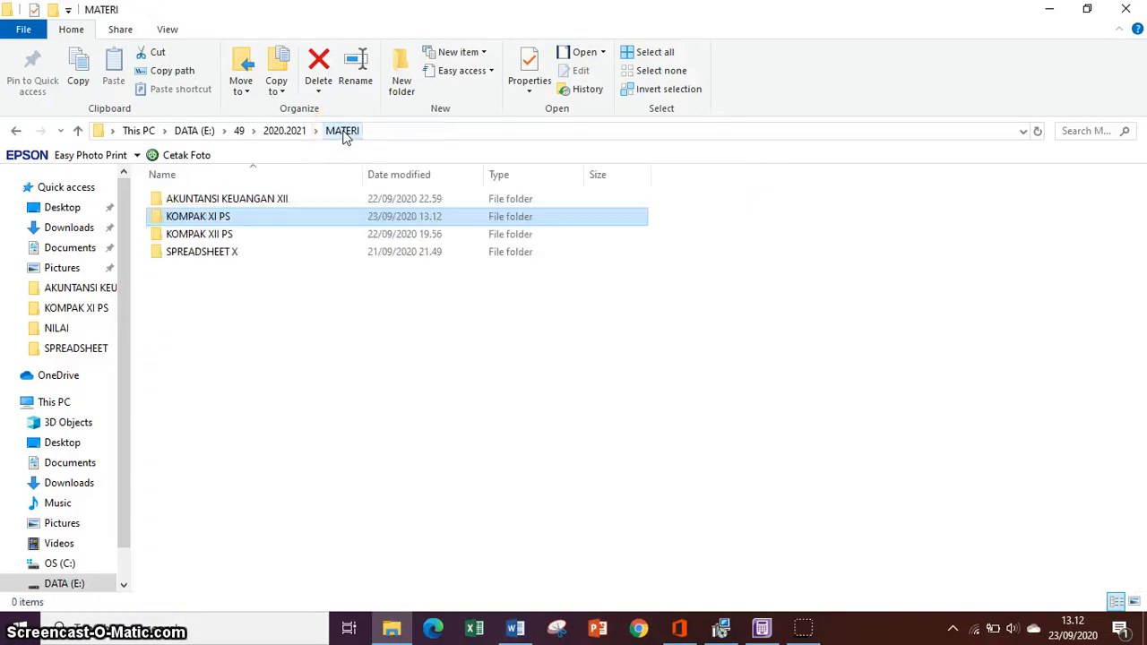
pyautogui.doubleClick(280, 213)
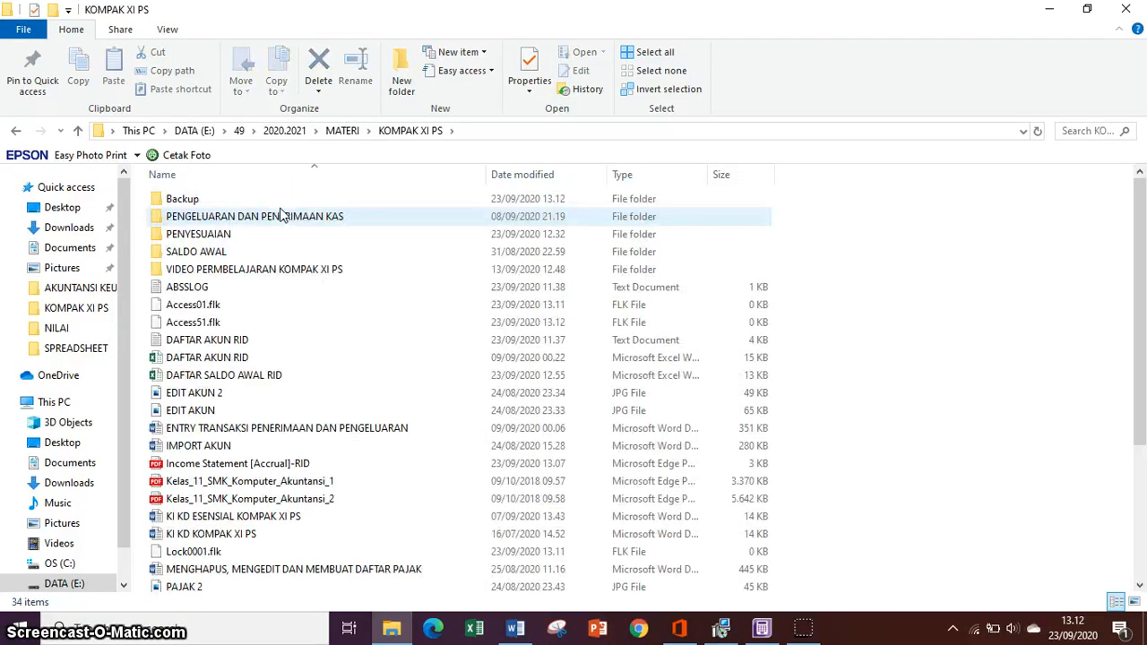
pyautogui.click(290, 199)
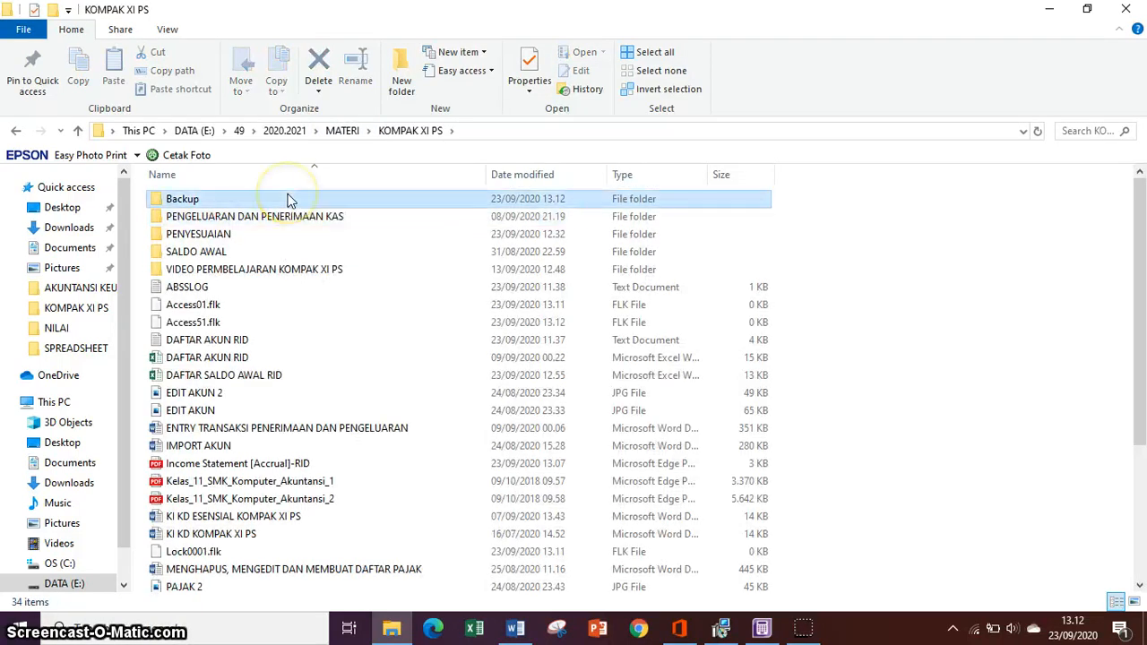
pyautogui.doubleClick(289, 199)
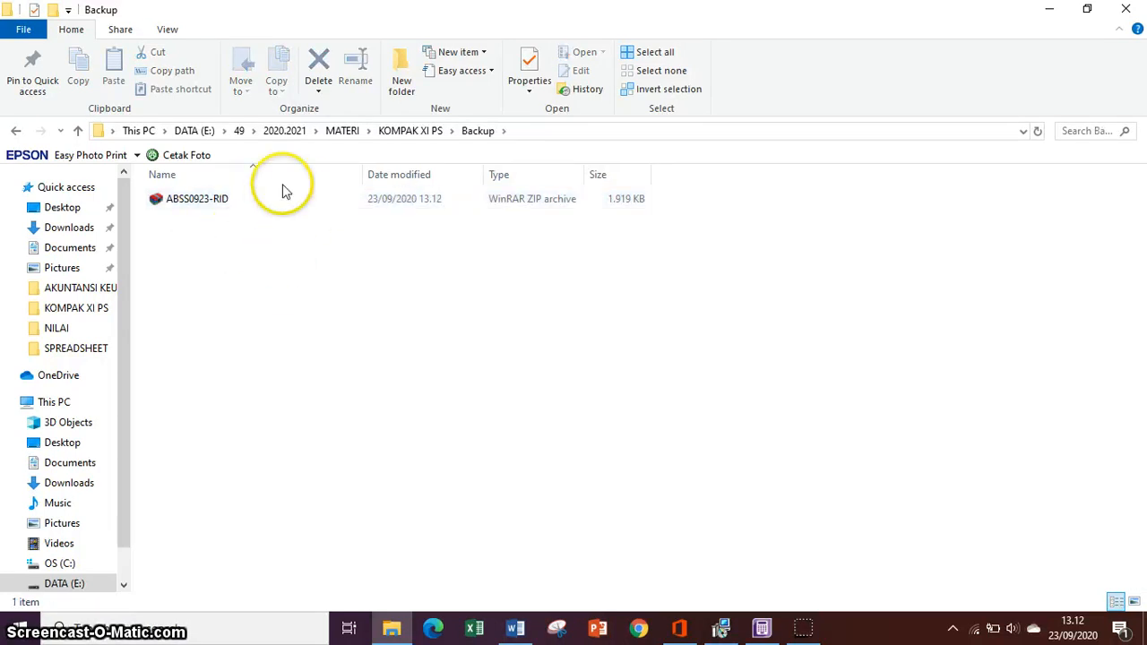
pyautogui.click(337, 191)
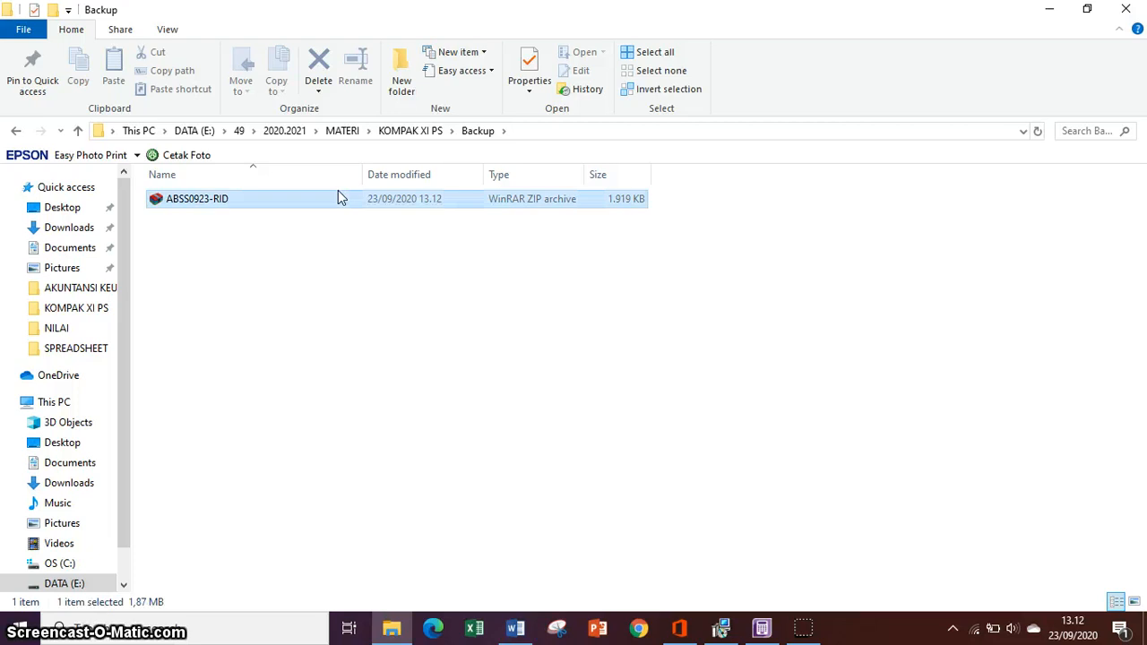
pyautogui.click(763, 627)
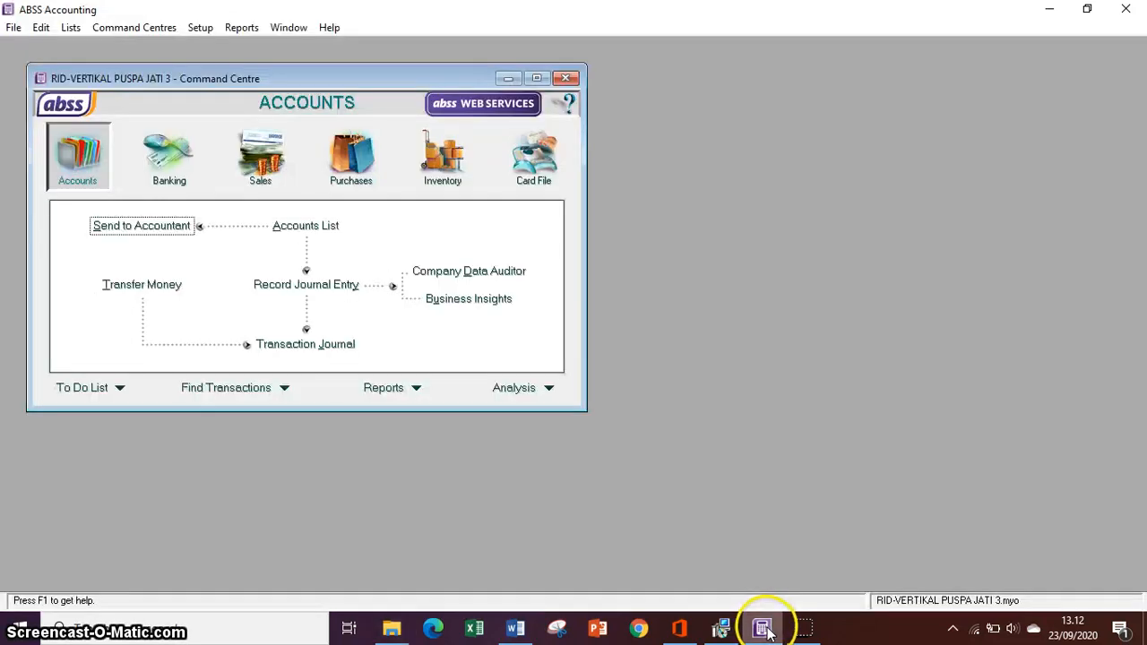